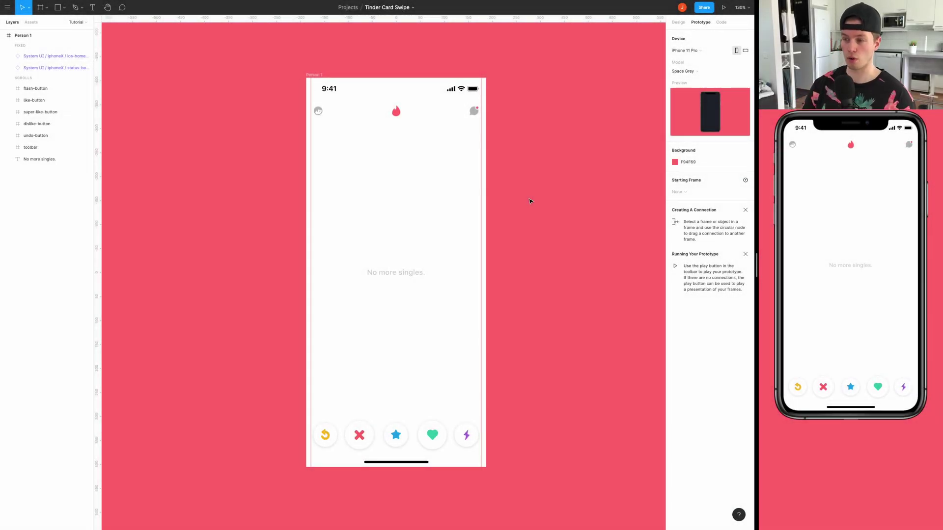
Show the Person 1 frame's Design properties instead of Prototype settings, zoomed out to 93%
scroll(214, 162, "up", 2)
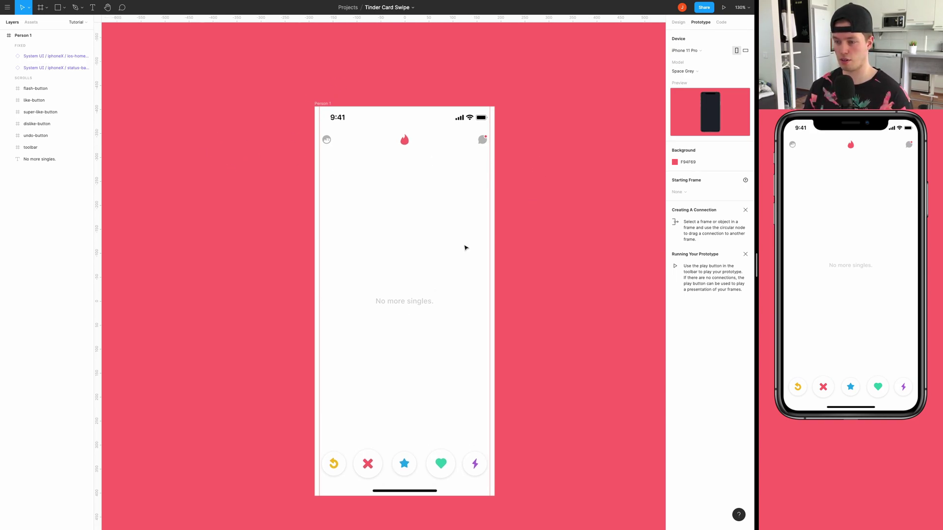
scroll(436, 198, "right", 2)
scroll(436, 198, "down", 1)
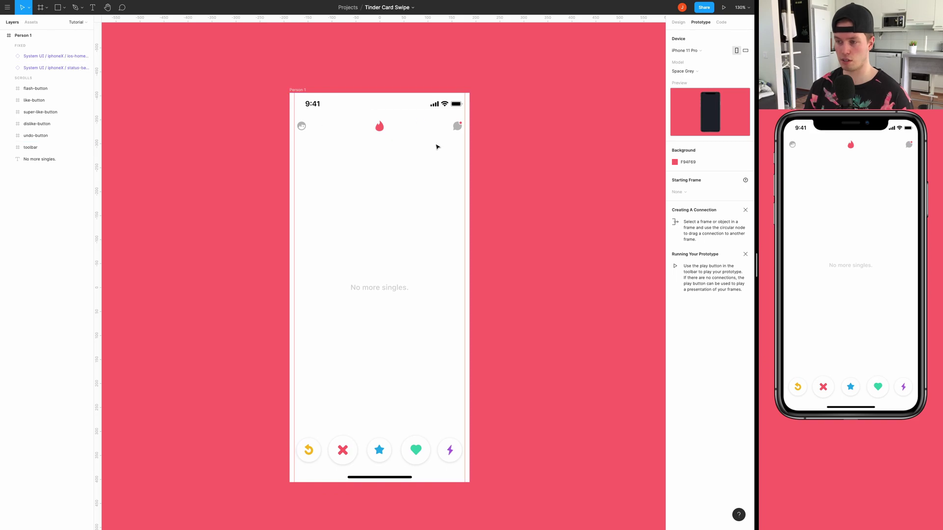
left_click(674, 25)
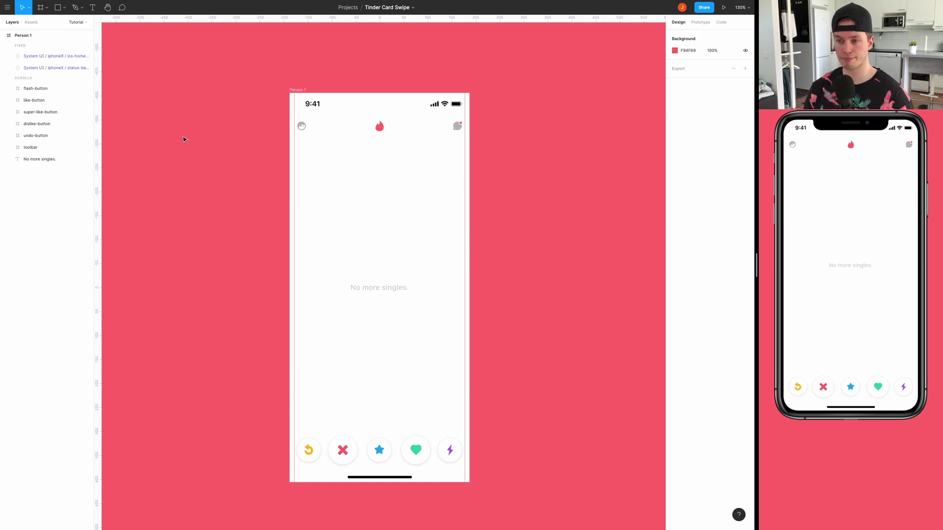
scroll(243, 115, "down", 5)
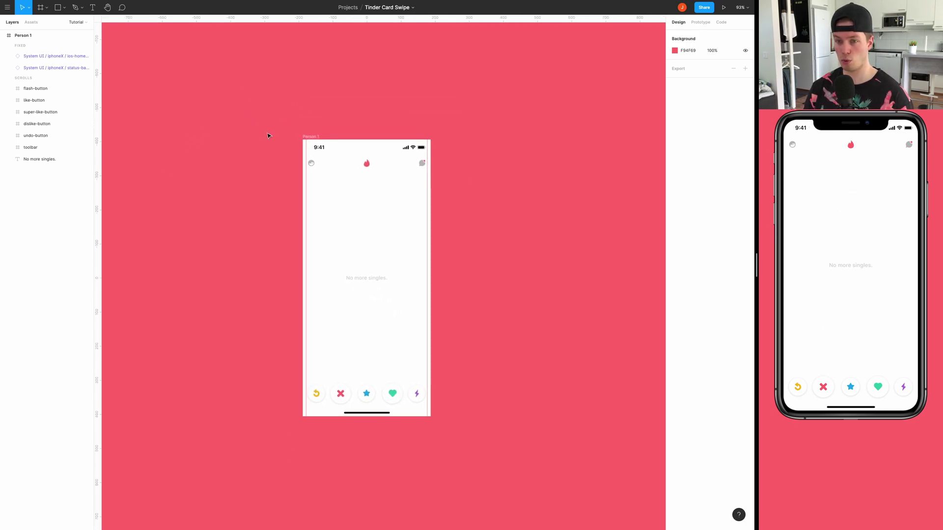
Drag the card/1 component from Assets onto the canvas above Person 1
left_click(32, 22)
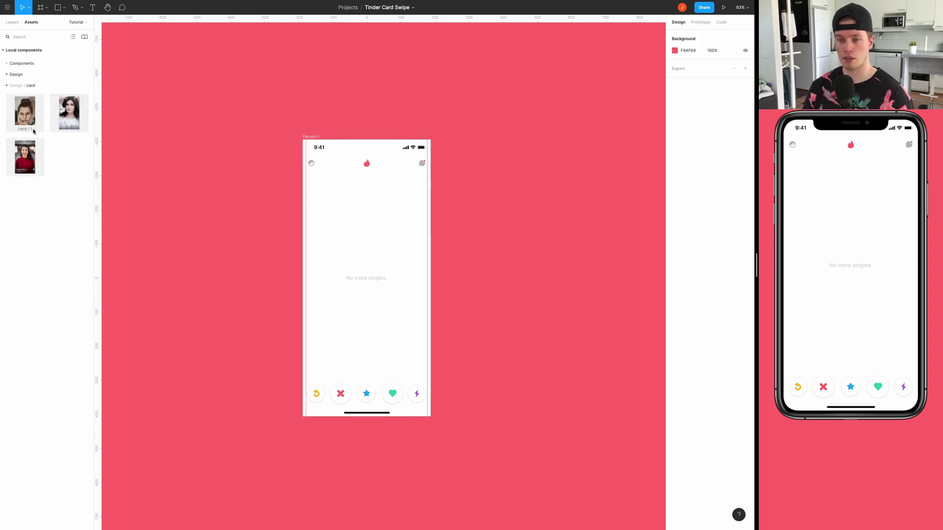
left_click_drag(21, 115, 358, 128)
scroll(356, 162, "up", 2)
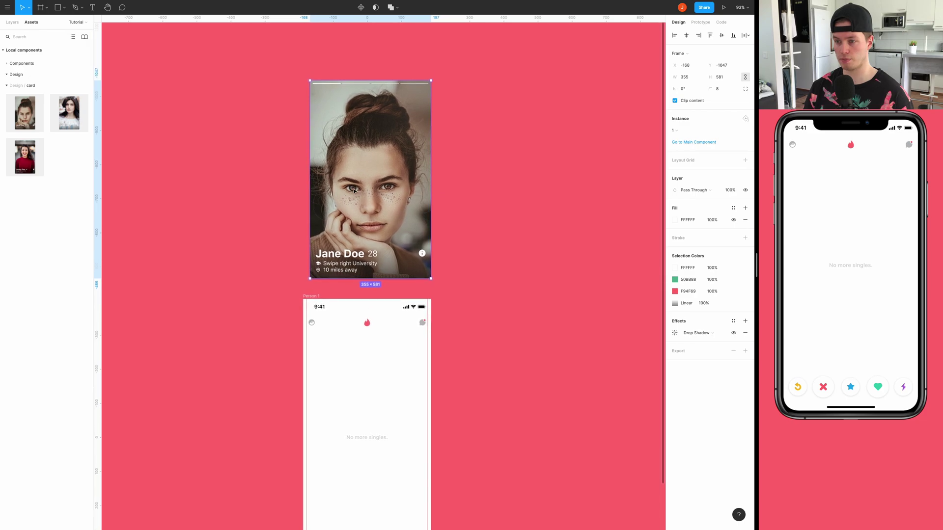
Expand the card's layers and toggle the NOPE and LIKE stamp opacity, leaving LIKE at 0%
left_click(13, 23)
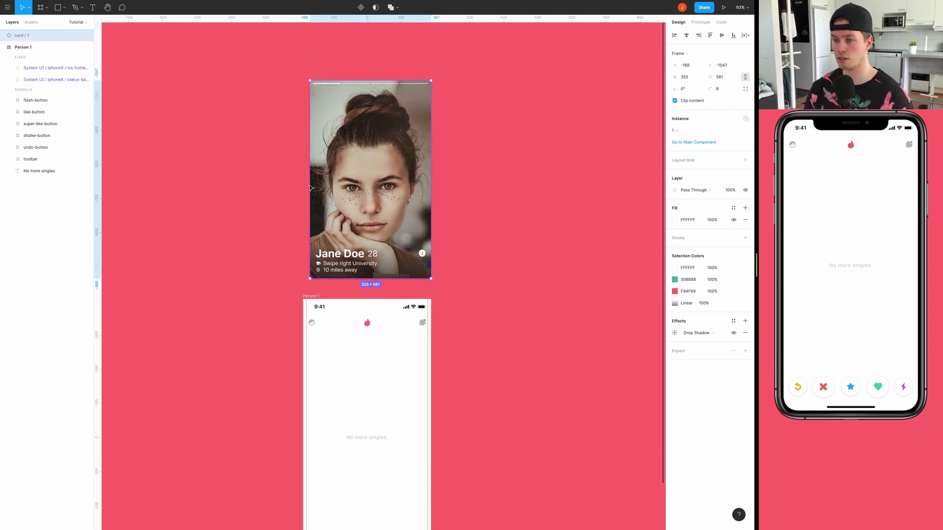
scroll(357, 142, "up", 5)
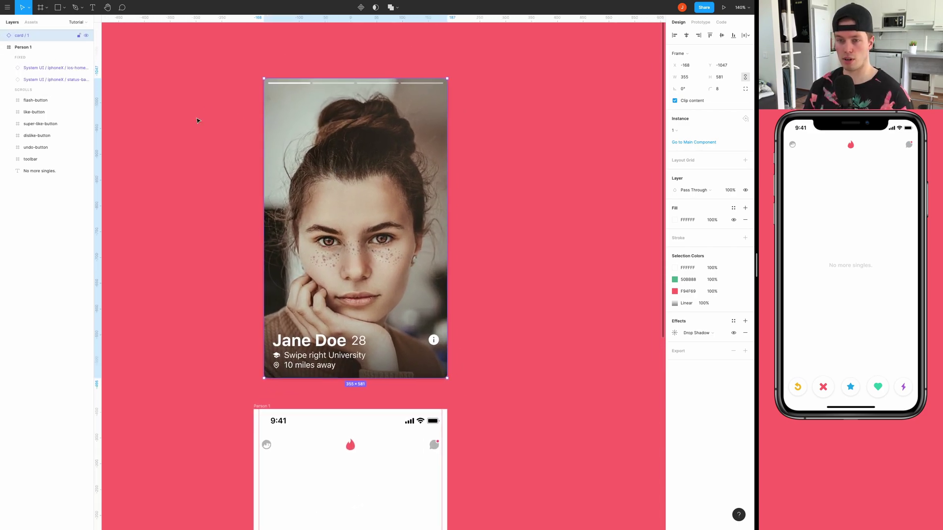
left_click(3, 35)
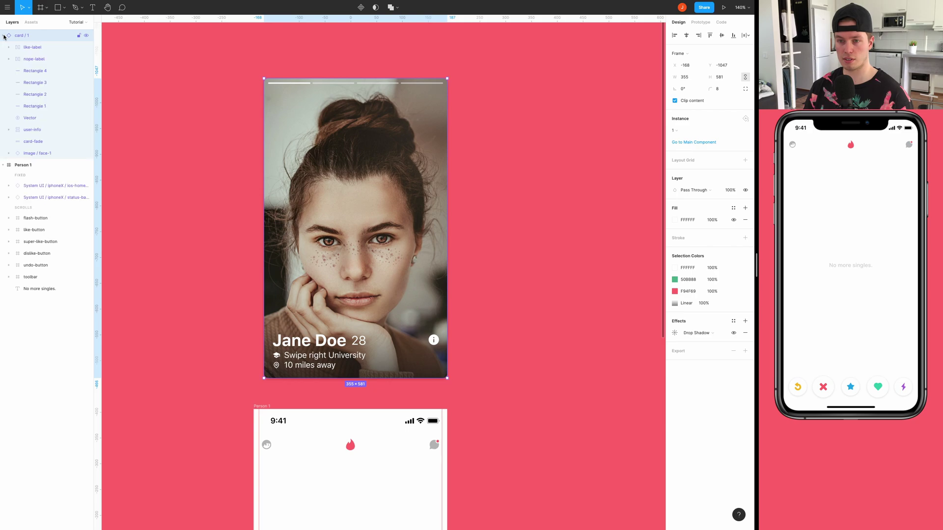
left_click(22, 60)
key("0")
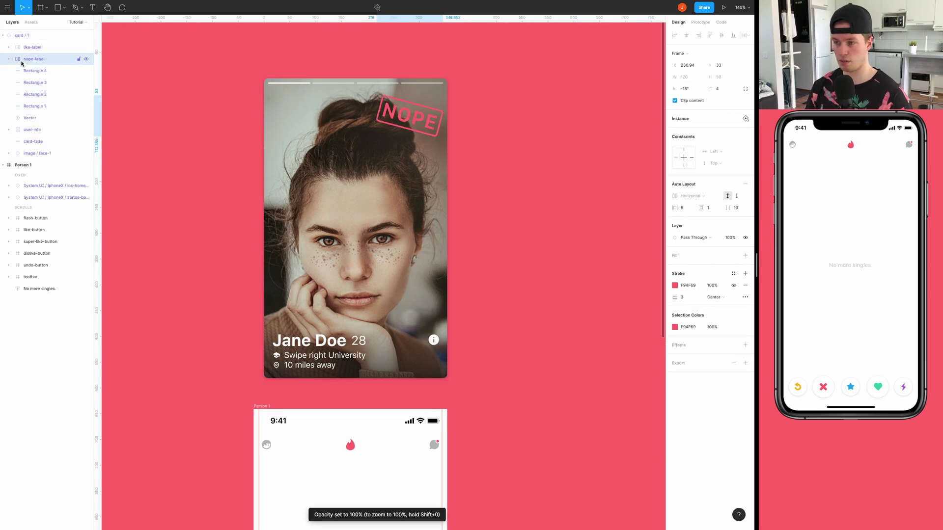
left_click(30, 47)
key("0")
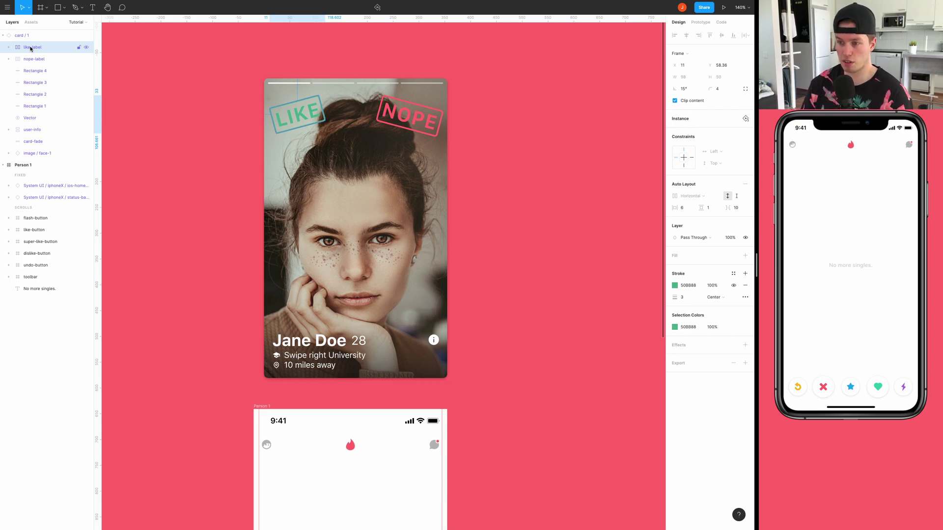
key("0")
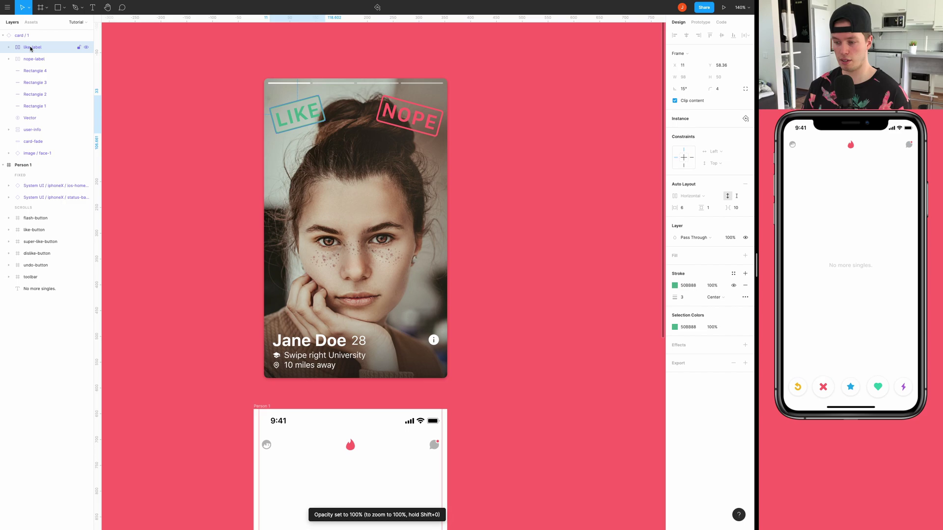
key("0")
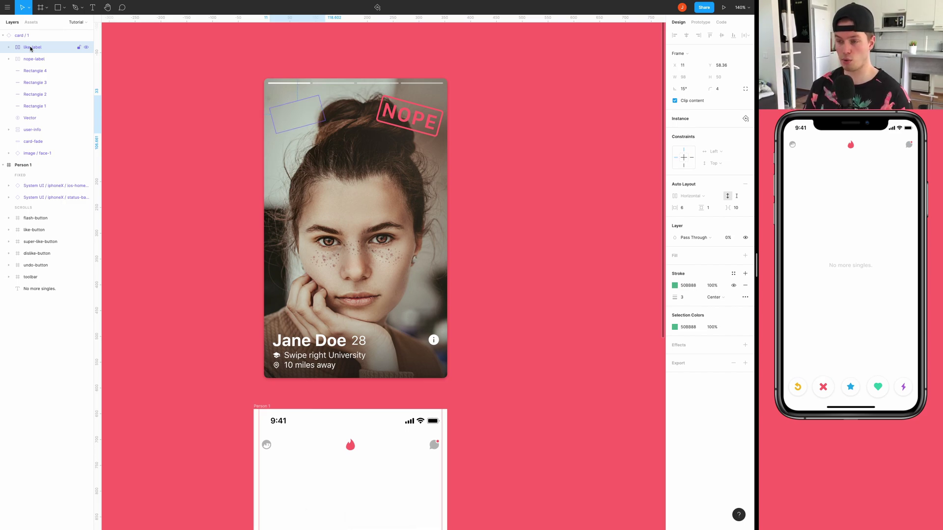
Try the NOPE stamp at full and 50% opacity, then leave it at 0%
left_click(413, 126)
key("0")
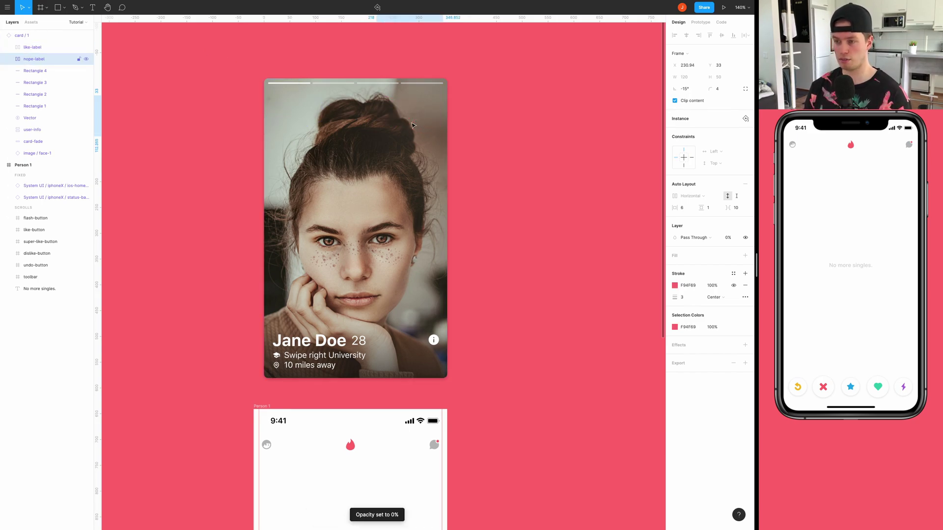
key("0")
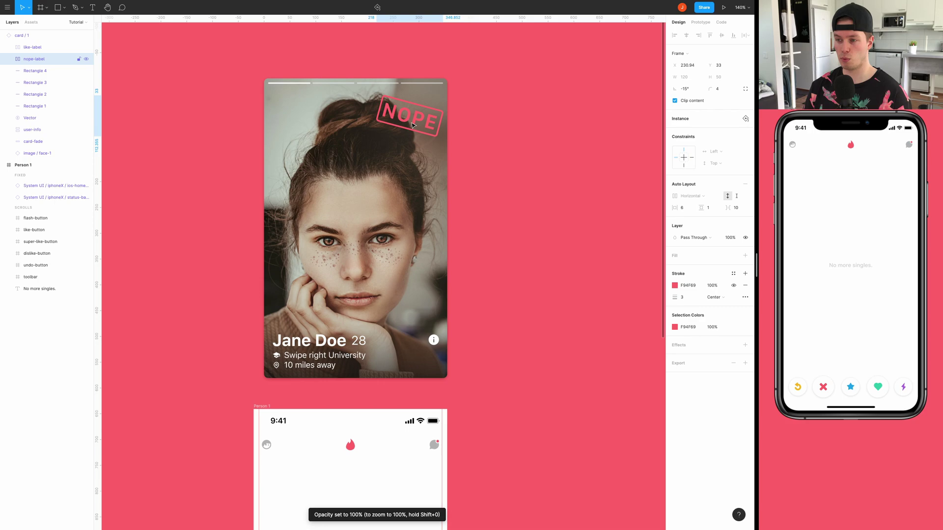
key("0")
key("0")
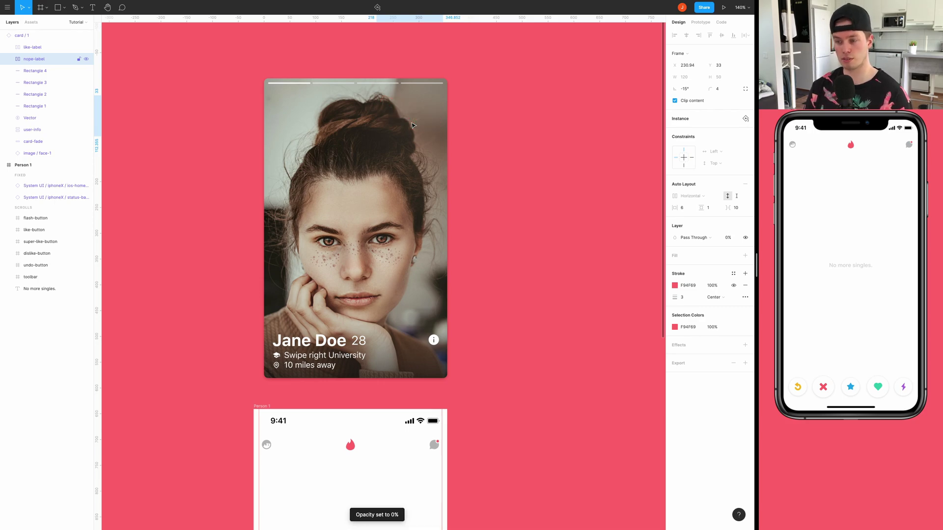
key("5")
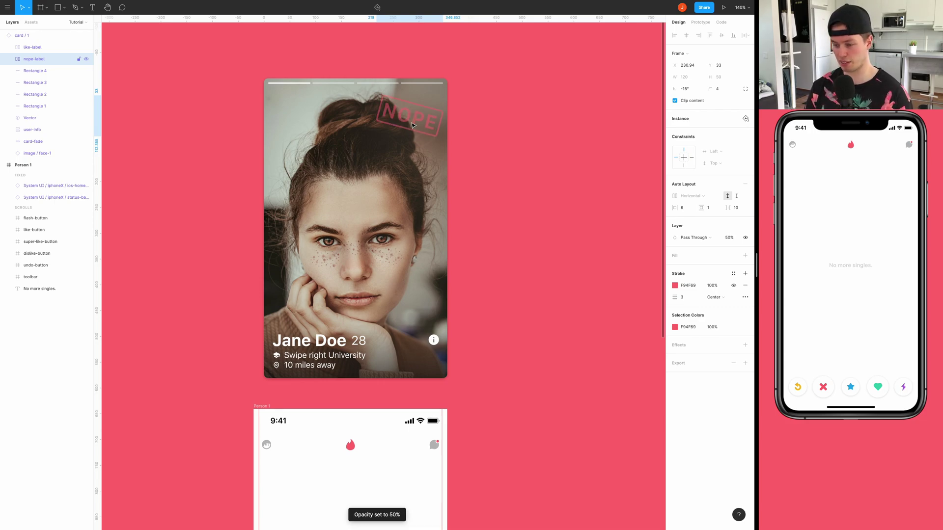
key("0")
key("0")
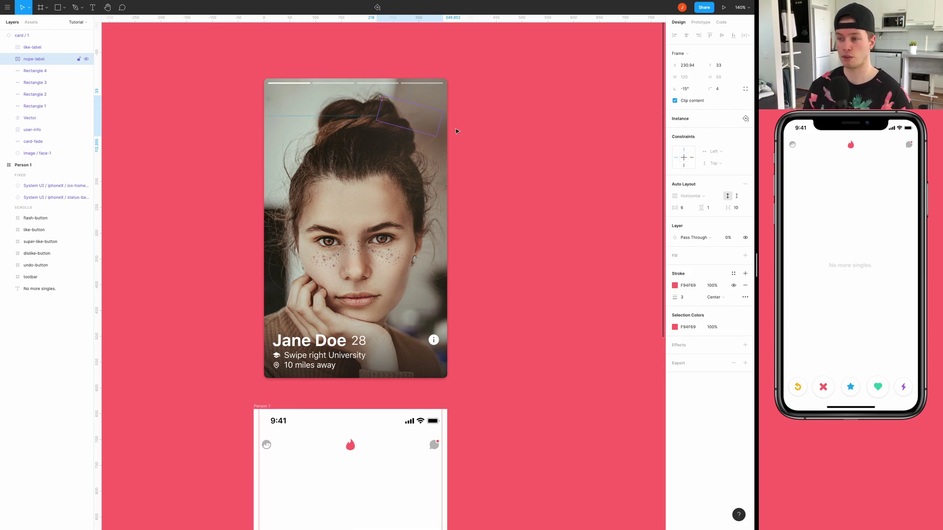
left_click(511, 130)
Move the Jane Doe card into Person 1 and nudge it to X 10, Y 110
scroll(488, 139, "down", 5)
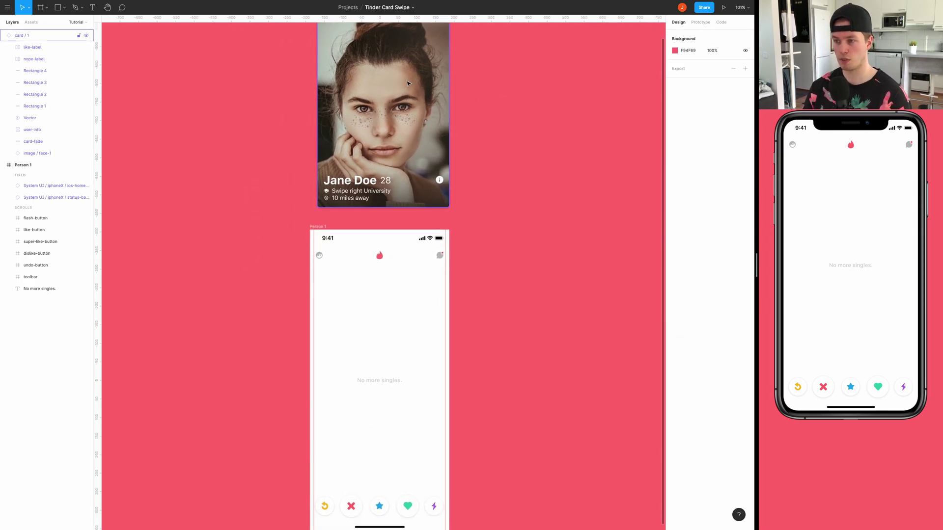
left_click_drag(399, 113, 380, 368)
scroll(381, 295, "down", 3)
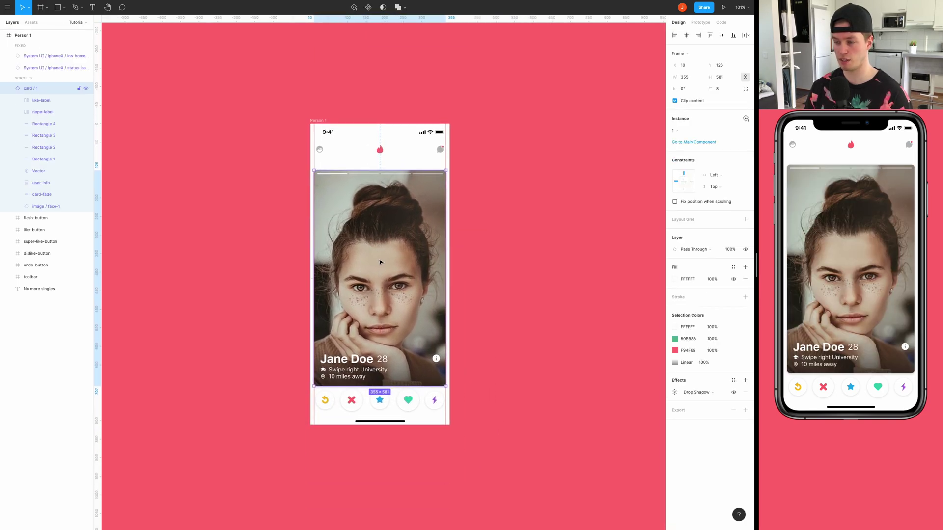
scroll(383, 255, "up", 3)
left_click_drag(388, 223, 385, 200)
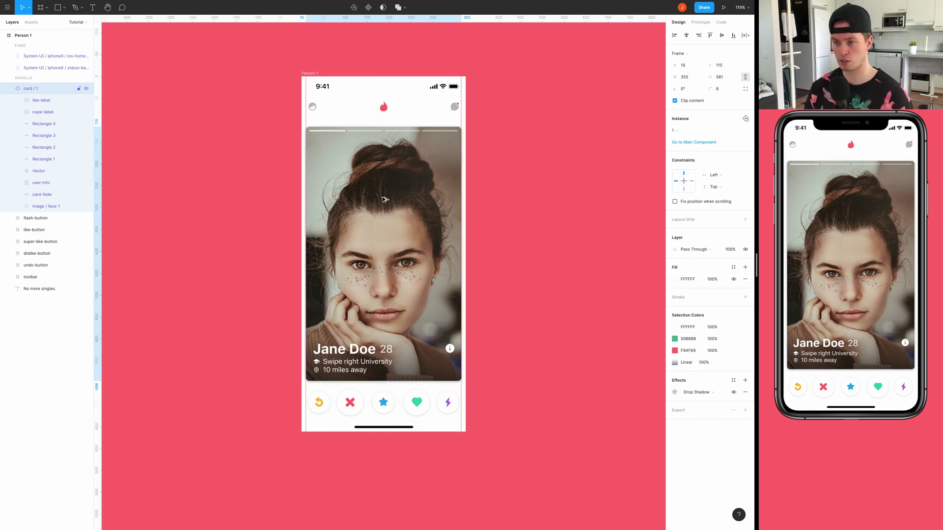
key("shift+Up")
key("shift+Up")
key("Up")
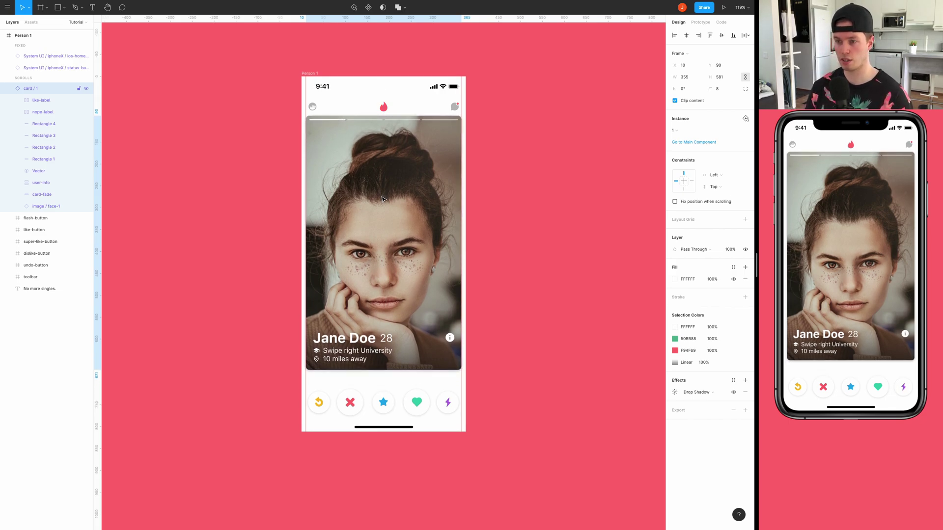
key("shift+Down")
key("Down")
key("Down")
key("Down")
key("Down")
key("Down")
key("Down")
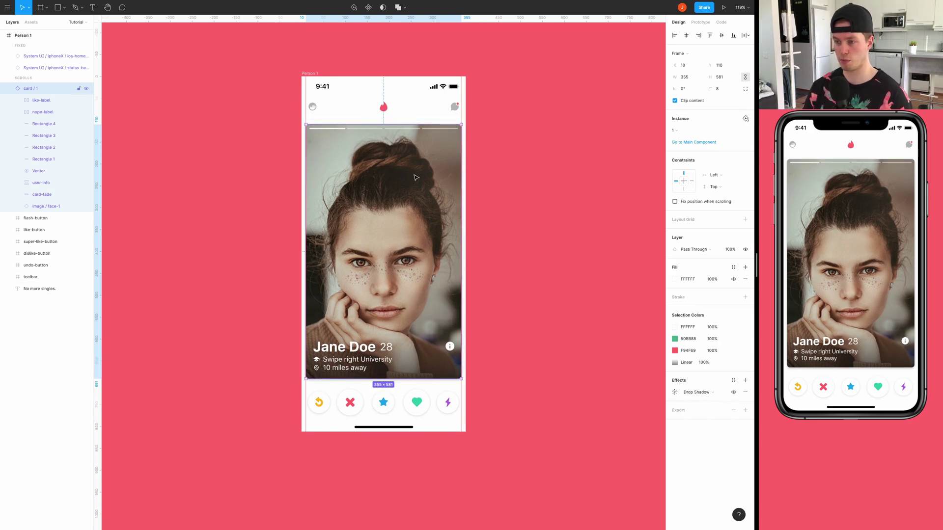
Collapse the card / 1 layer's children in the Layers panel
left_click(535, 182)
scroll(535, 182, "down", 2)
left_click(8, 89)
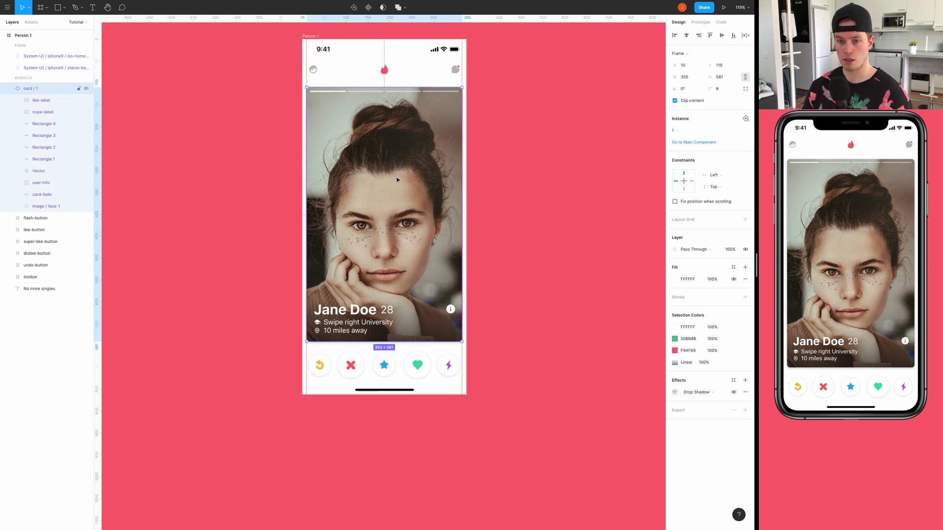
left_click(8, 89)
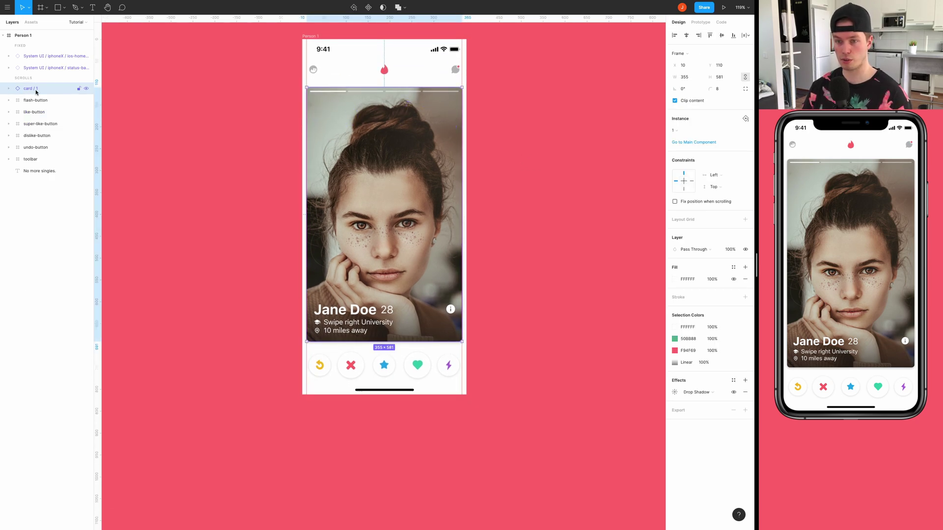
Duplicate the card with Ctrl+D to create card / 2, reviewing its component options
key("ctrl+d")
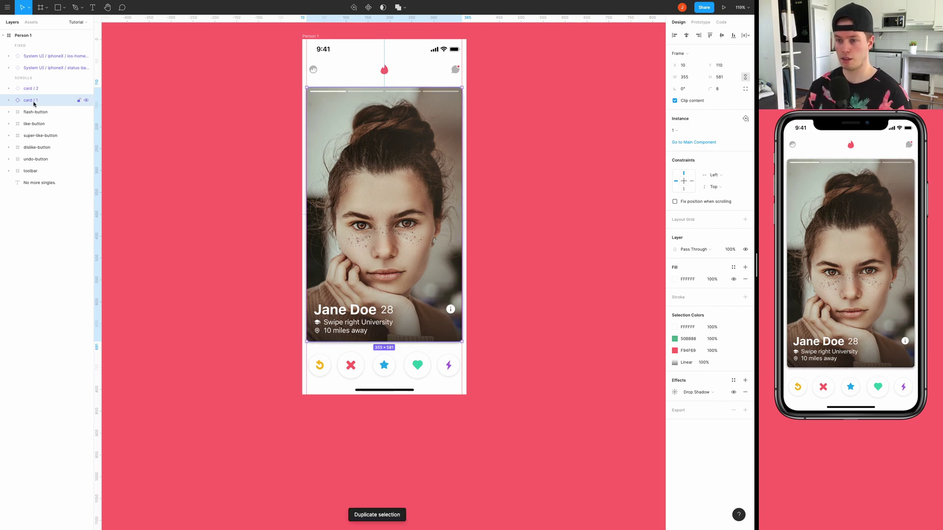
left_click(30, 89)
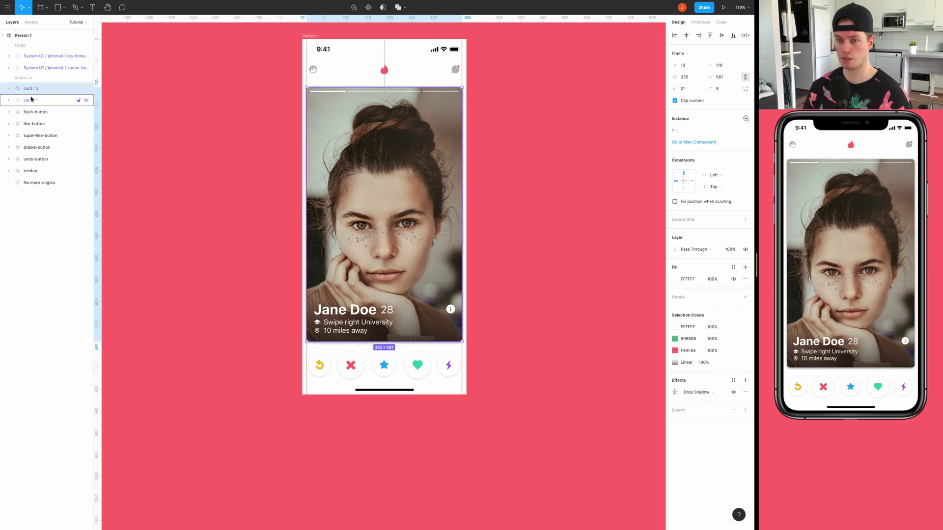
left_click(30, 99)
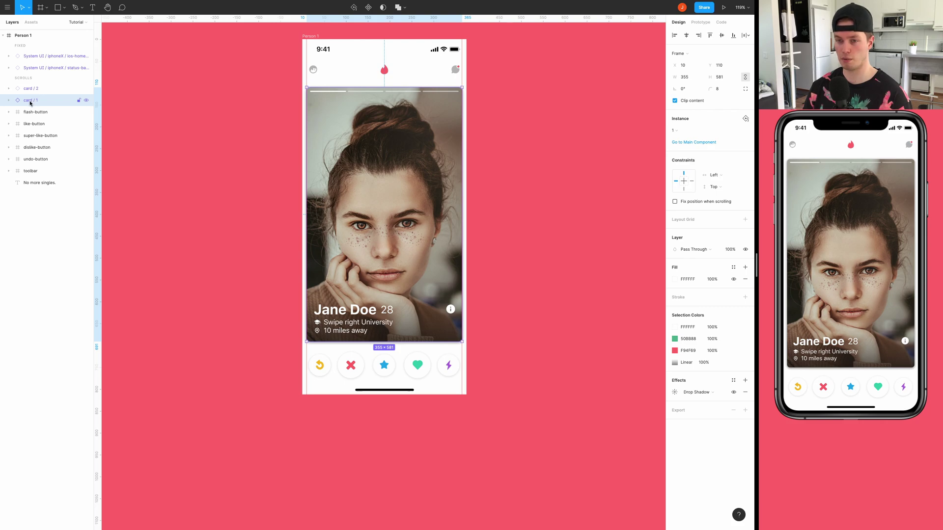
left_click(31, 22)
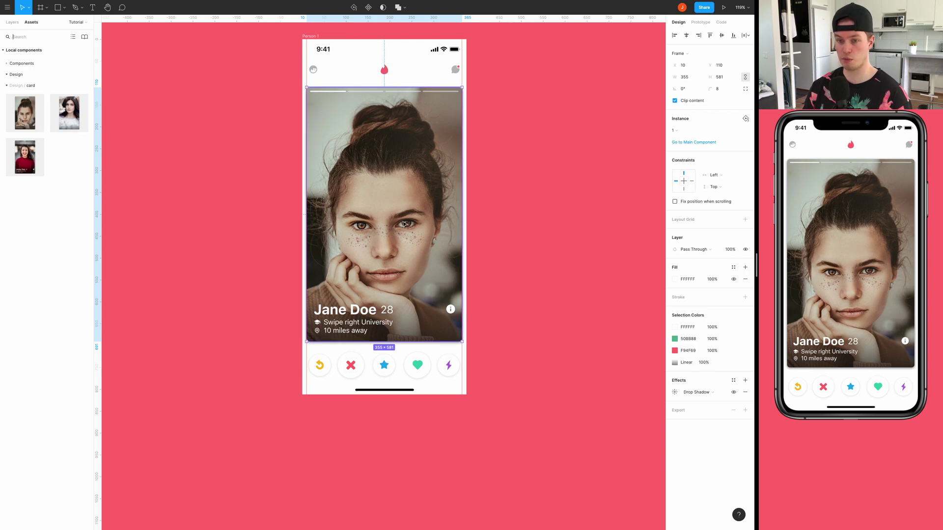
left_click(5, 22)
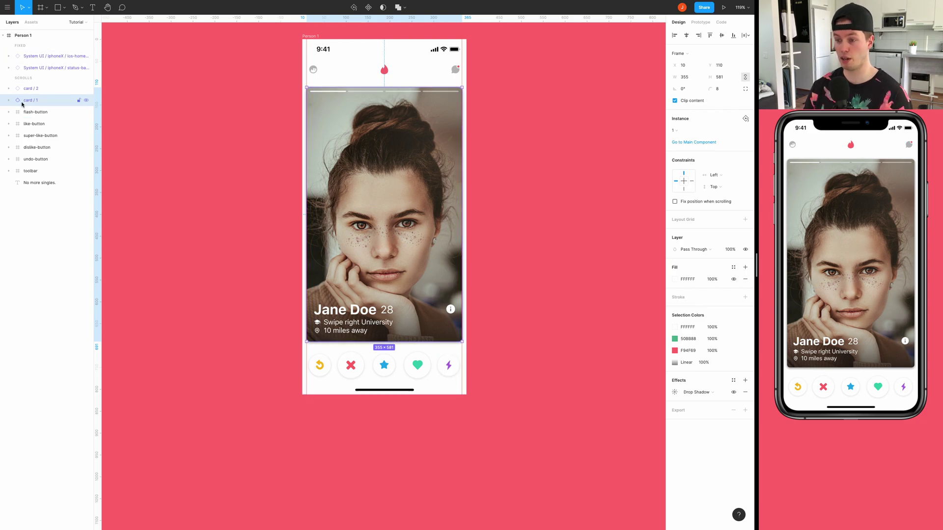
left_click(679, 132)
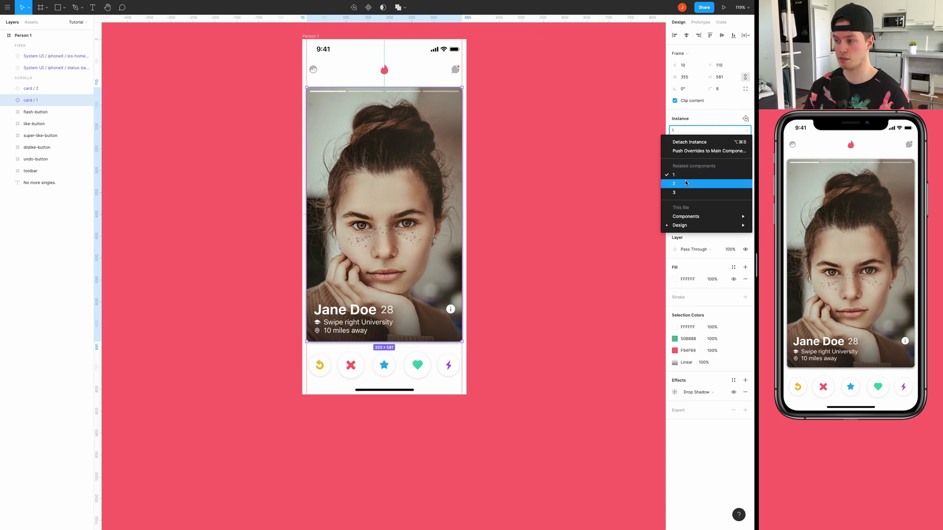
key("Escape")
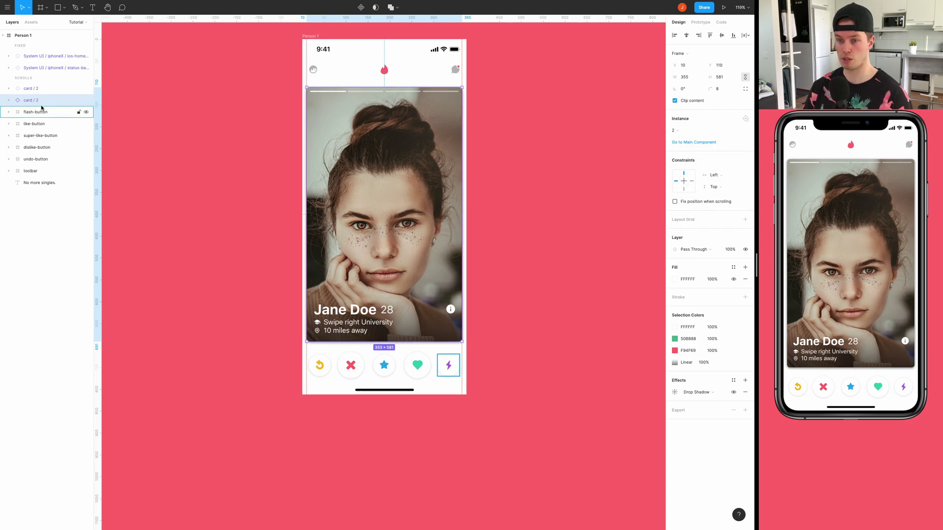
Stack the Janet Doe card beneath Jane Doe and toggle the top card's visibility to check
left_click_drag(40, 100, 35, 86)
left_click(87, 90)
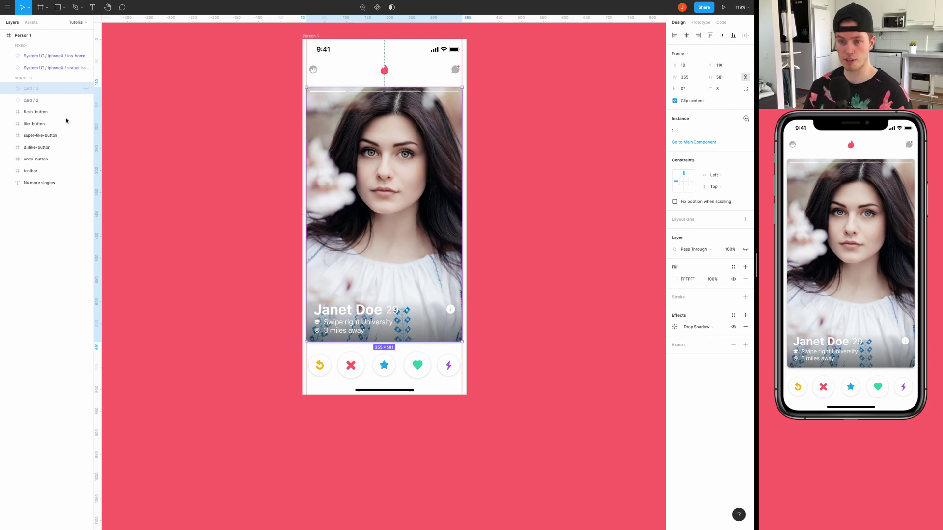
left_click(87, 89)
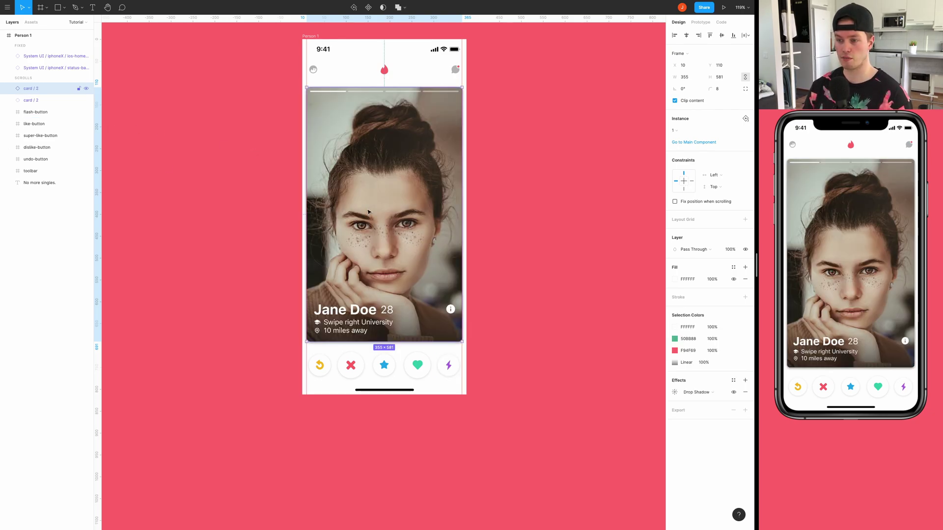
scroll(393, 172, "down", 5)
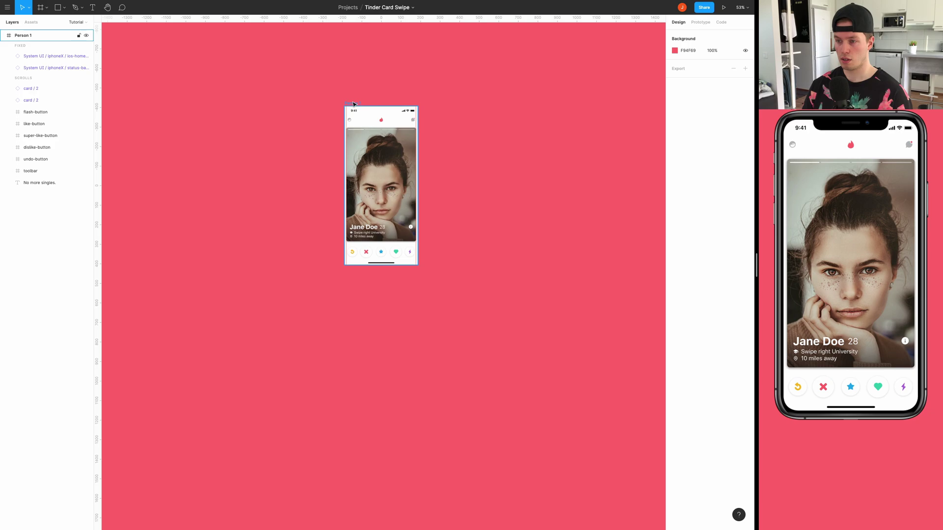
Duplicate Person 1 as Person 2 and place it below with a small gap
left_click(354, 104)
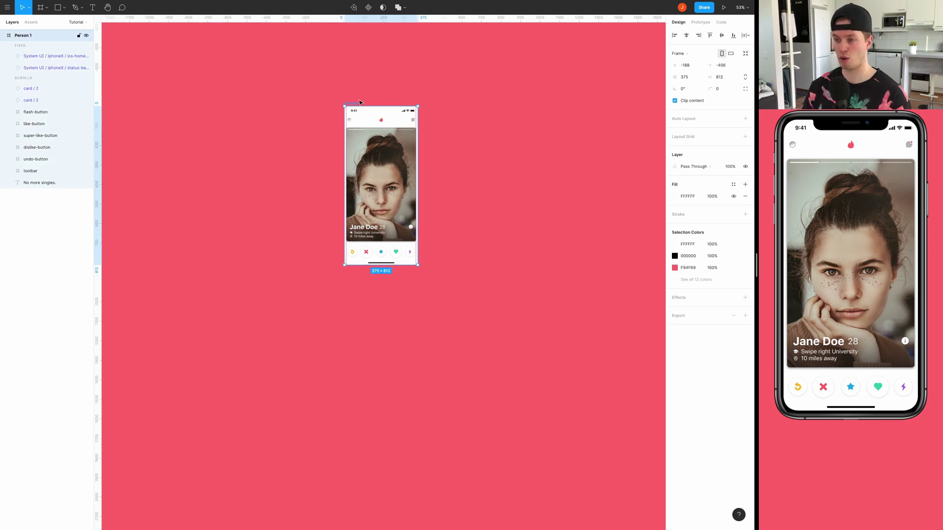
key("ctrl+d")
left_click_drag(459, 113, 375, 272)
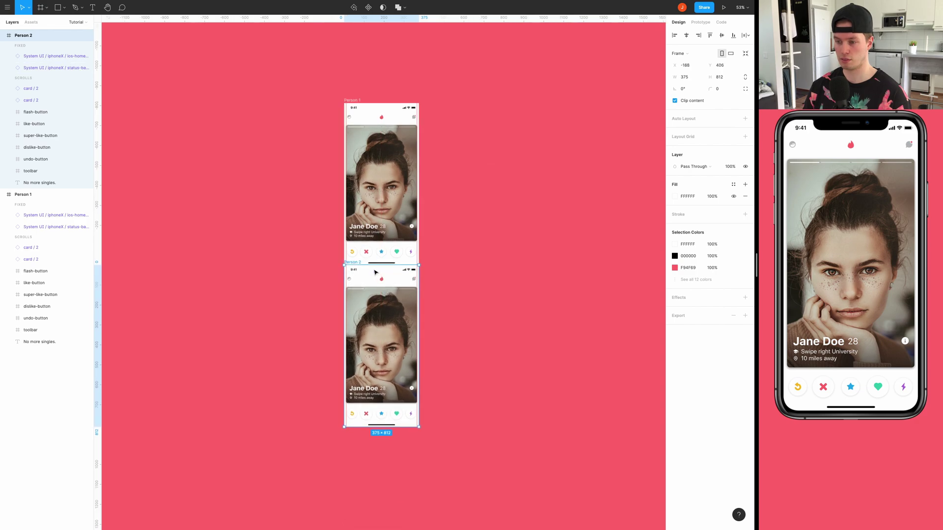
scroll(375, 272, "up", 5)
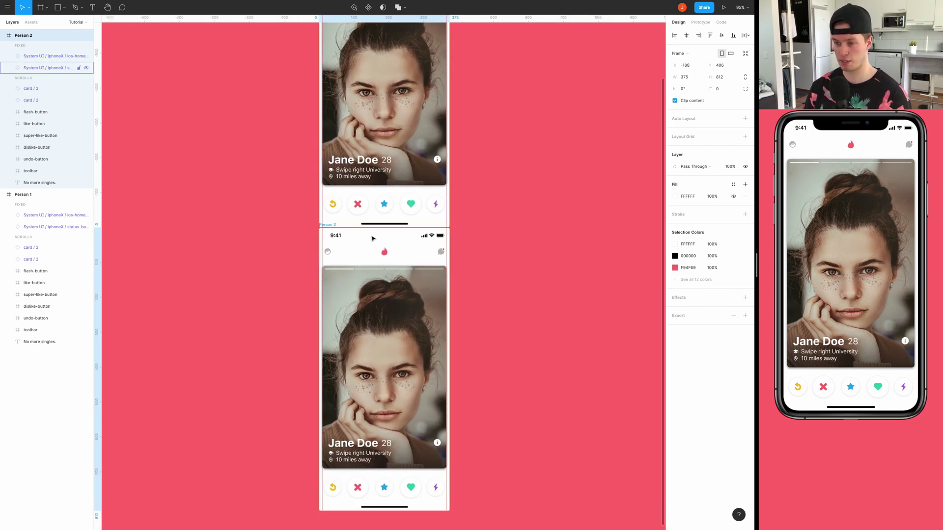
key("Down")
key("Down")
key("Down")
key("Down")
key("Down")
key("Down")
key("Down")
key("Down")
key("Down")
key("Down")
key("Down")
key("Down")
key("Down")
key("Down")
key("Down")
key("Down")
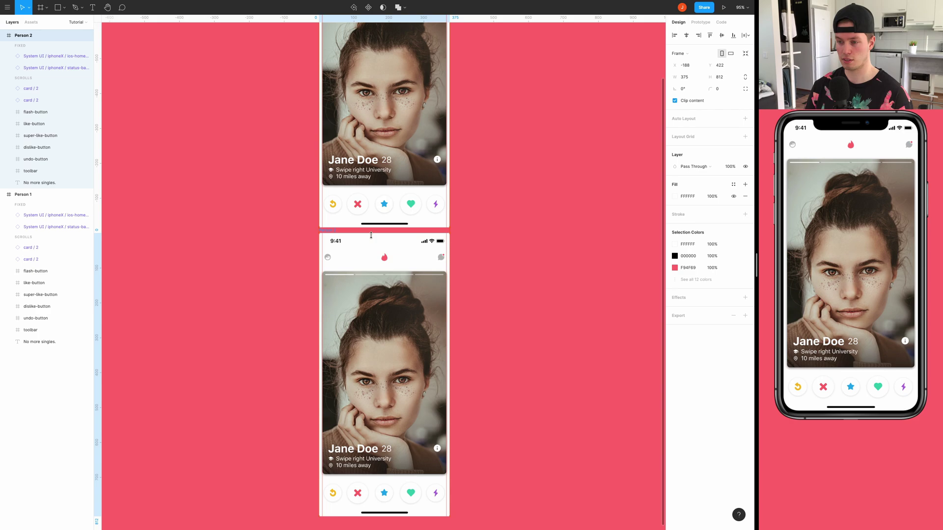
key("Down")
key("Down")
key("Down")
key("Down")
key("Down")
key("Down")
key("Down")
key("Down")
key("Down")
key("Down")
key("Down")
key("Down")
key("Down")
key("Down")
key("Down")
key("Down")
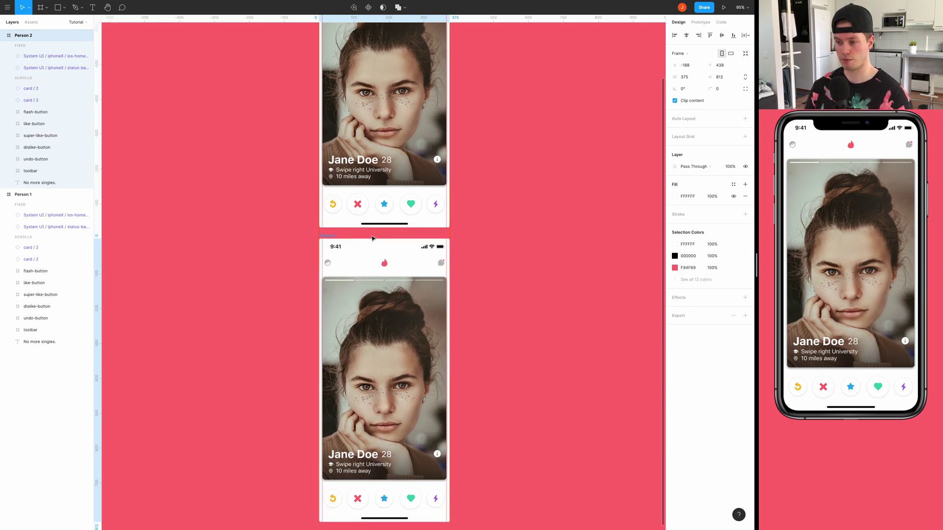
key("Down")
key("Down")
key("Down")
key("Down")
key("Down")
key("Down")
key("Down")
key("Down")
scroll(453, 230, "down", 2)
left_click_drag(456, 244, 453, 220)
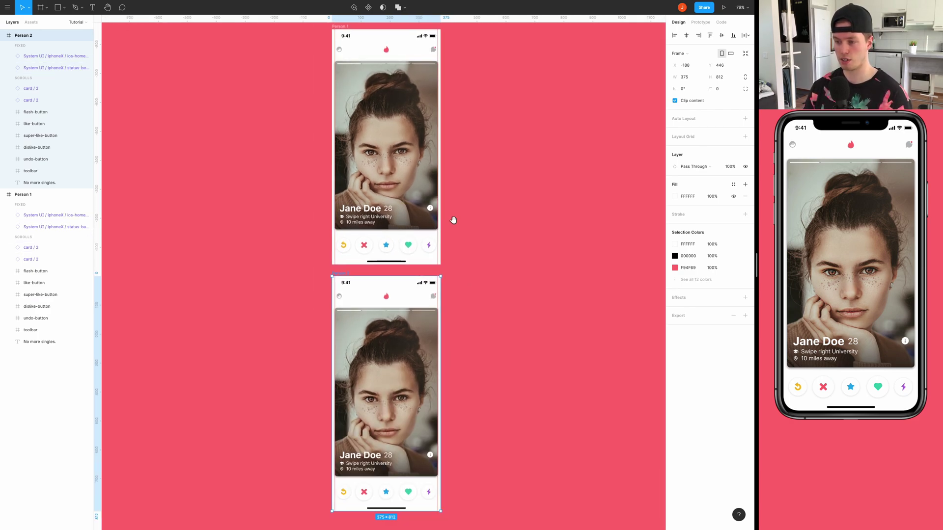
scroll(453, 220, "down", 3)
scroll(374, 211, "up", 3)
scroll(318, 202, "down", 3)
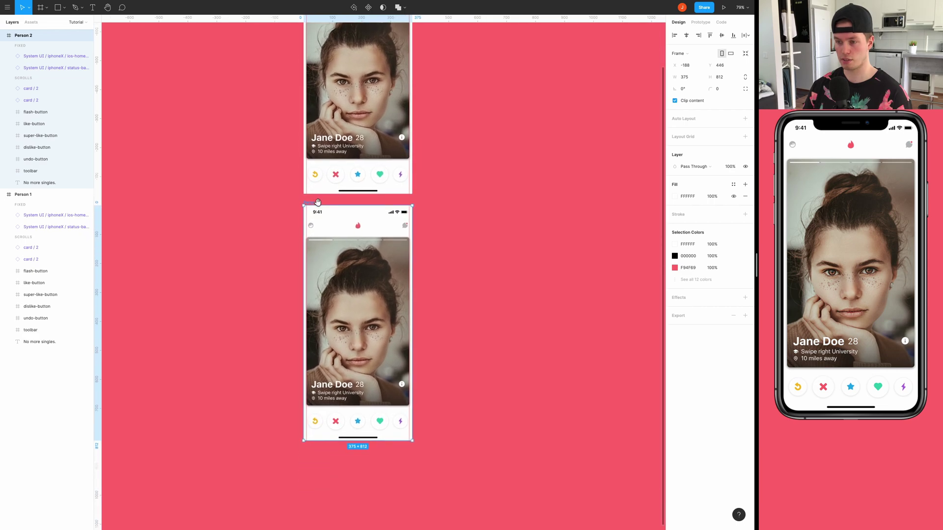
scroll(319, 216, "down", 3)
In Person 2, swap the top card to variant 2 (Janet Doe) and the lower card to variant 3
left_click(339, 212)
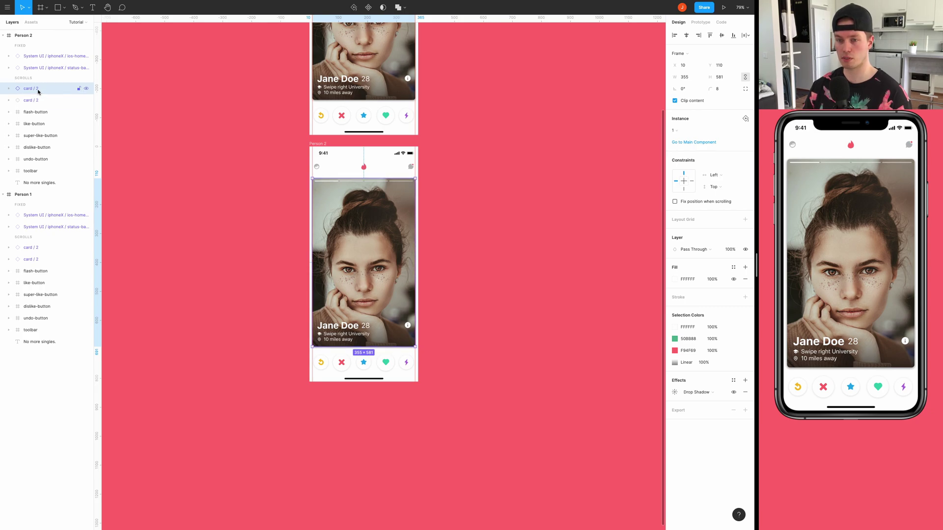
scroll(310, 91, "up", 3)
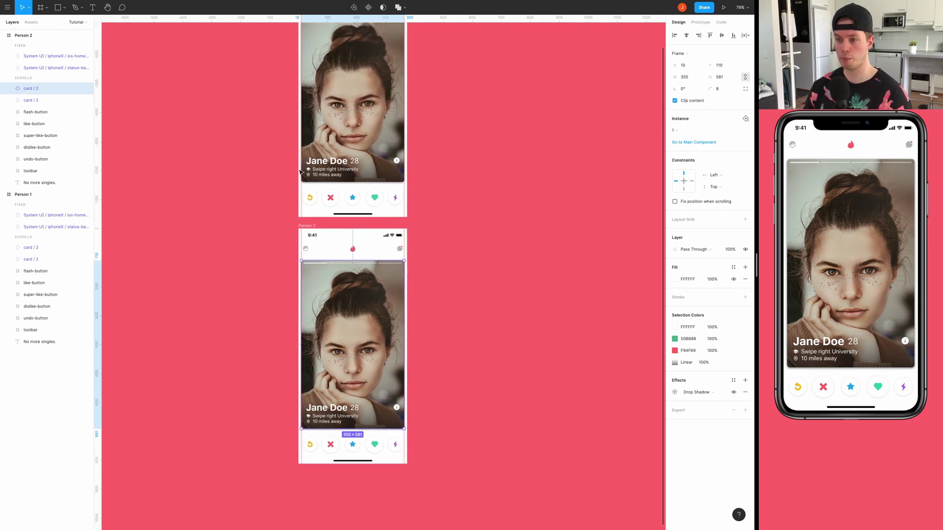
left_click(674, 130)
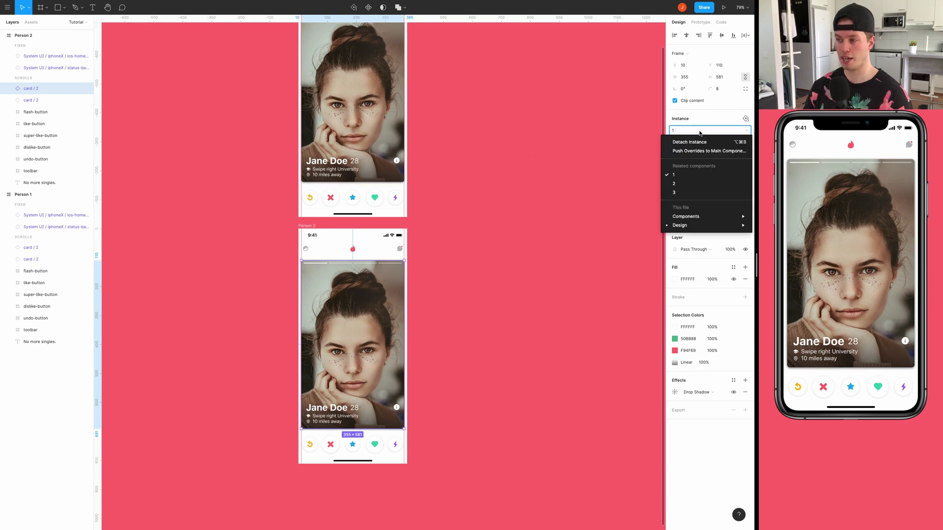
left_click(686, 185)
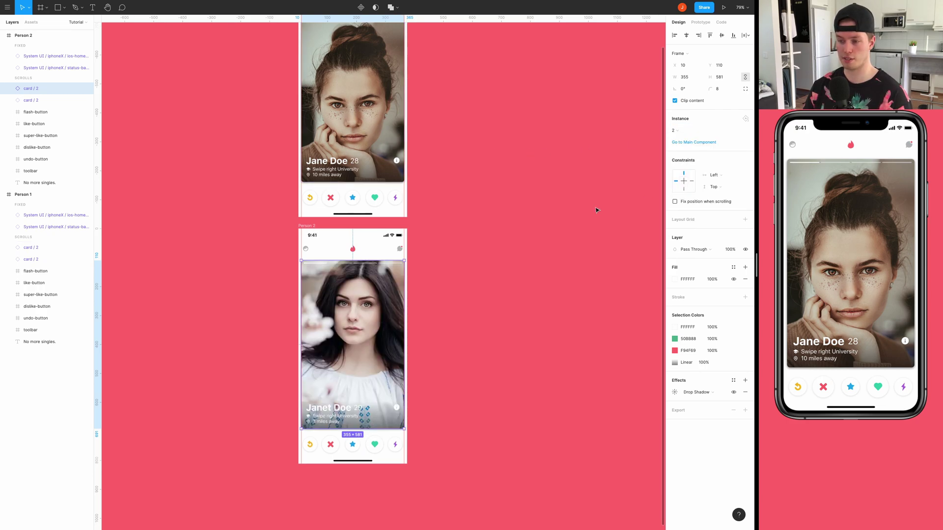
left_click(40, 102)
left_click(33, 90)
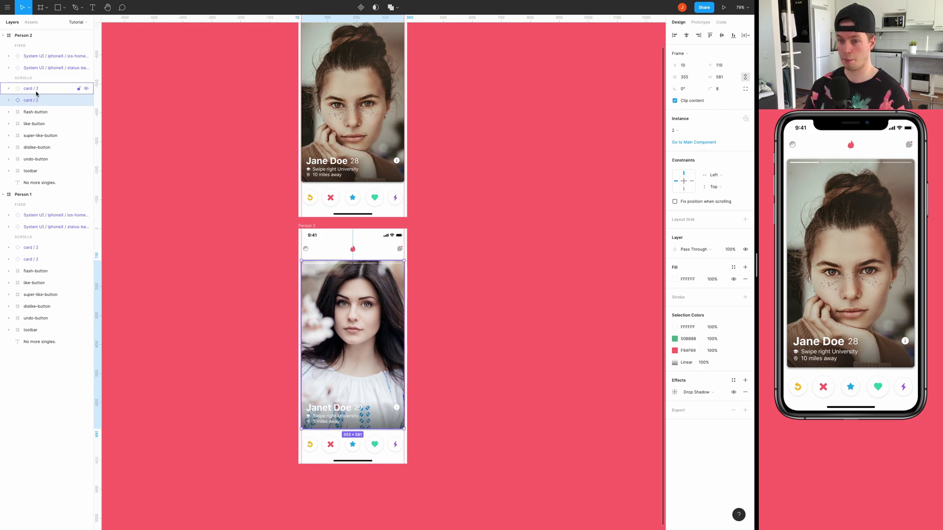
left_click(37, 97)
left_click(681, 132)
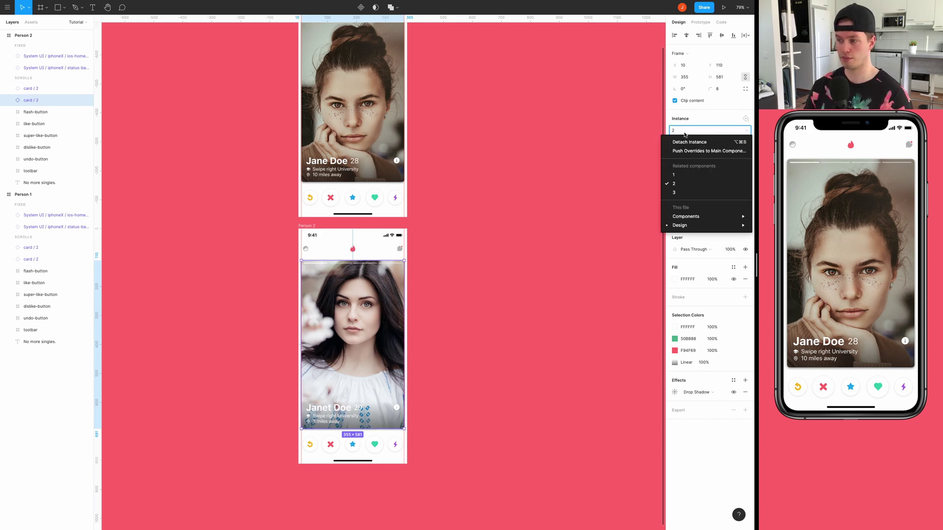
left_click(685, 193)
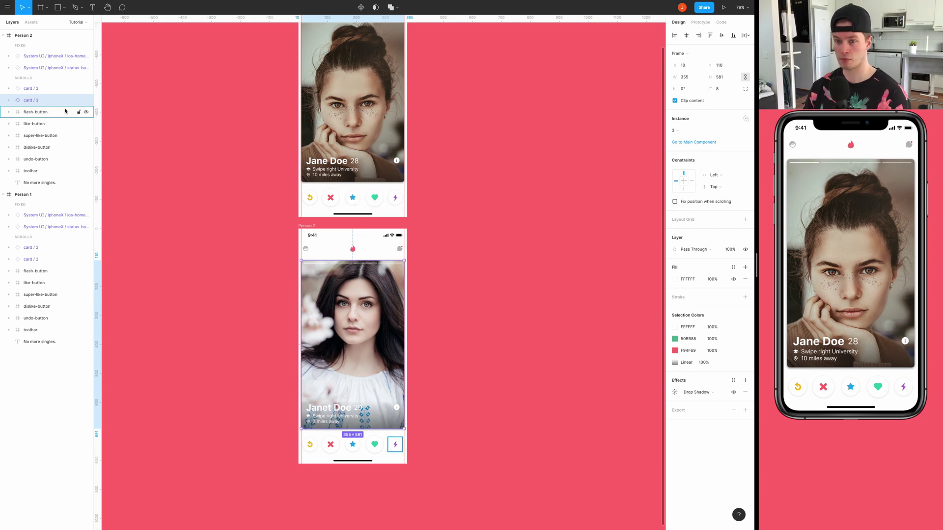
left_click(86, 88)
left_click(86, 89)
scroll(348, 174, "down", 5)
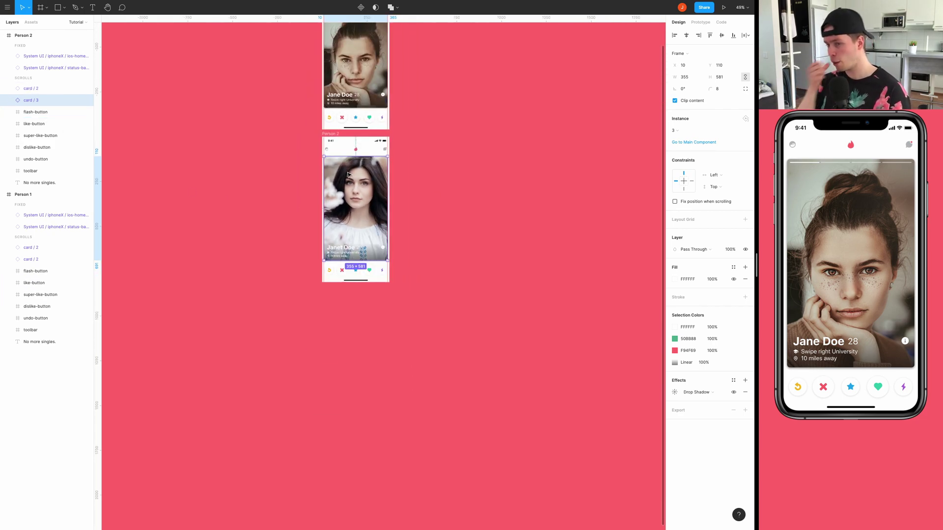
Duplicate Person 2 as Person 3 and place it below Person 2
left_click(333, 134)
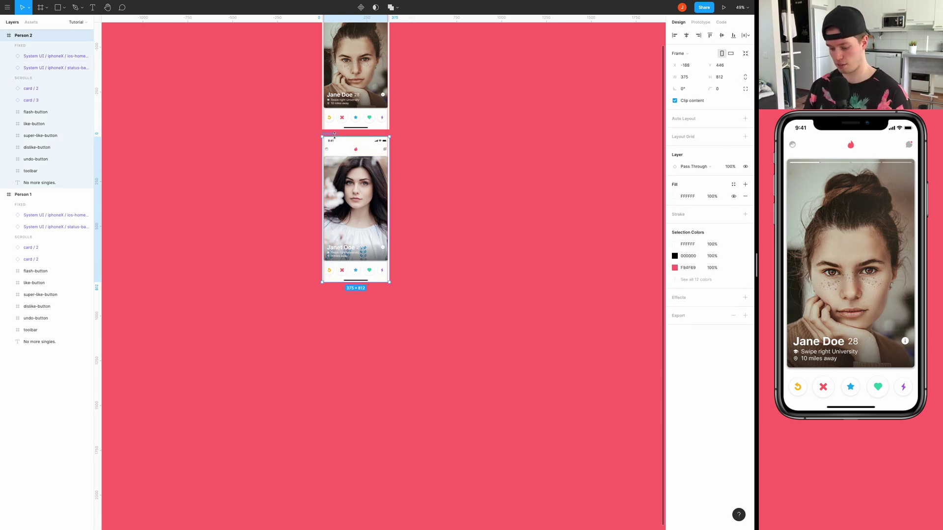
key("ctrl+d")
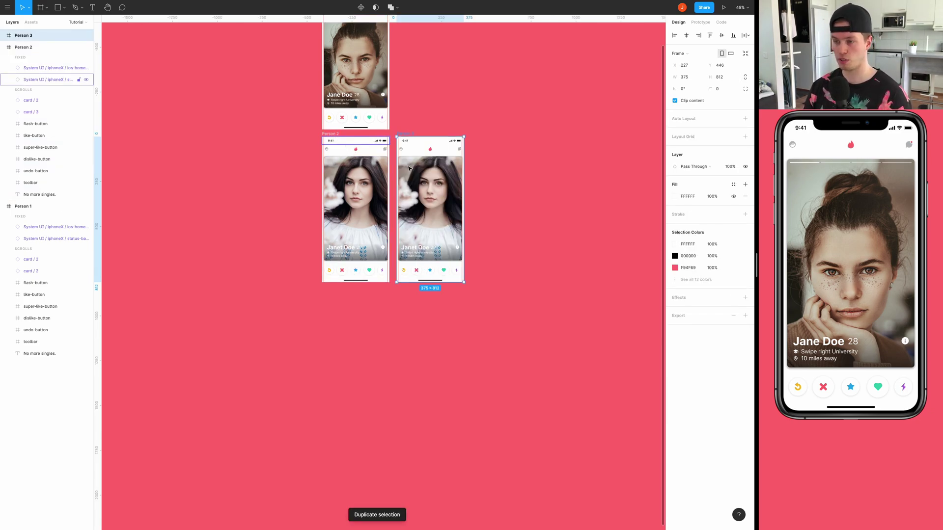
left_click_drag(408, 147, 355, 303)
scroll(355, 303, "up", 5)
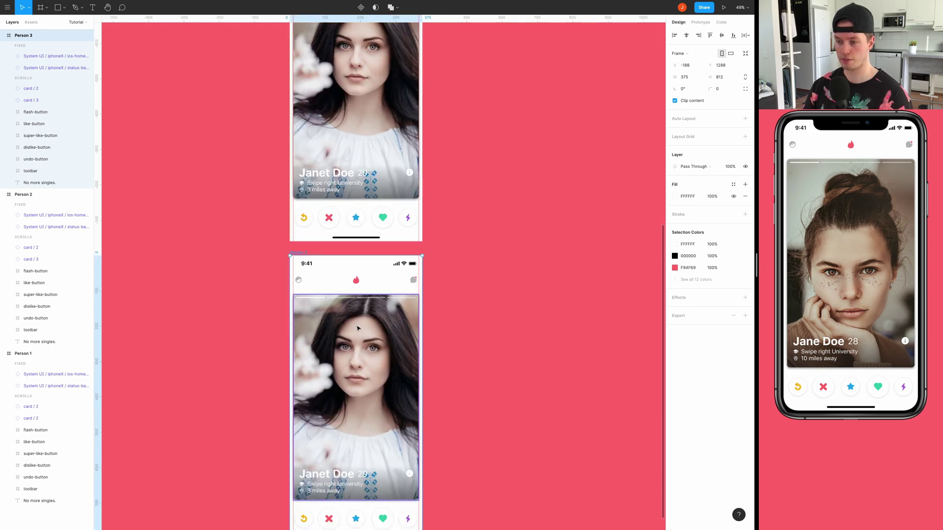
scroll(373, 270, "down", 3)
Delete the card / 3 layer from Person 3 and swap the remaining card to variant 3, Jenny Doe
left_click(375, 268)
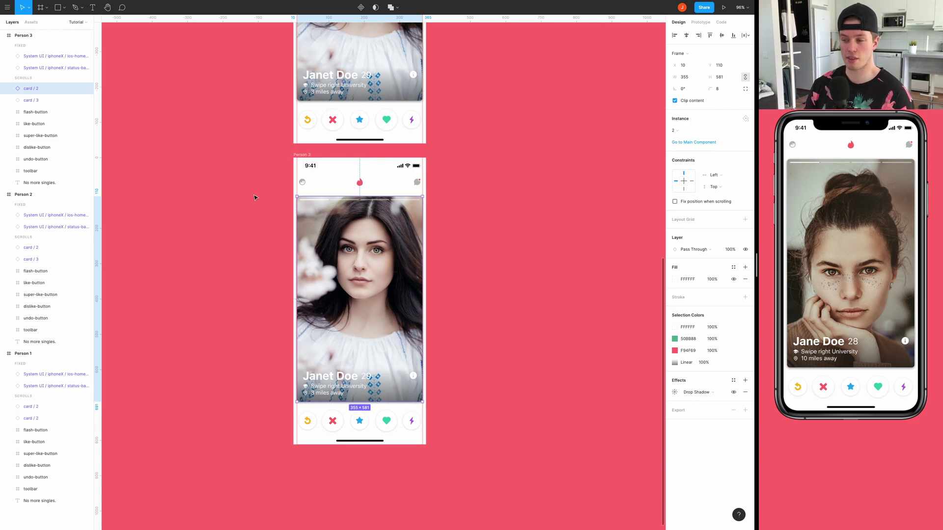
left_click(29, 103)
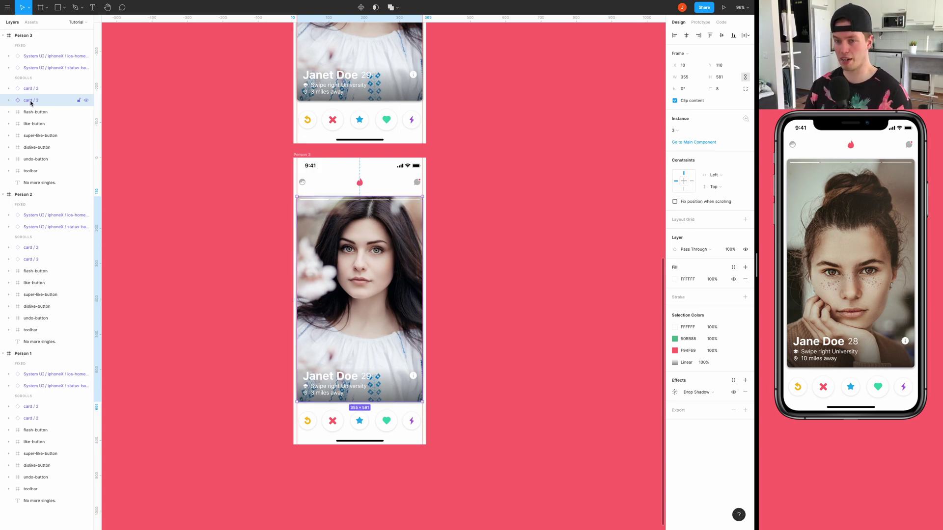
key("Delete")
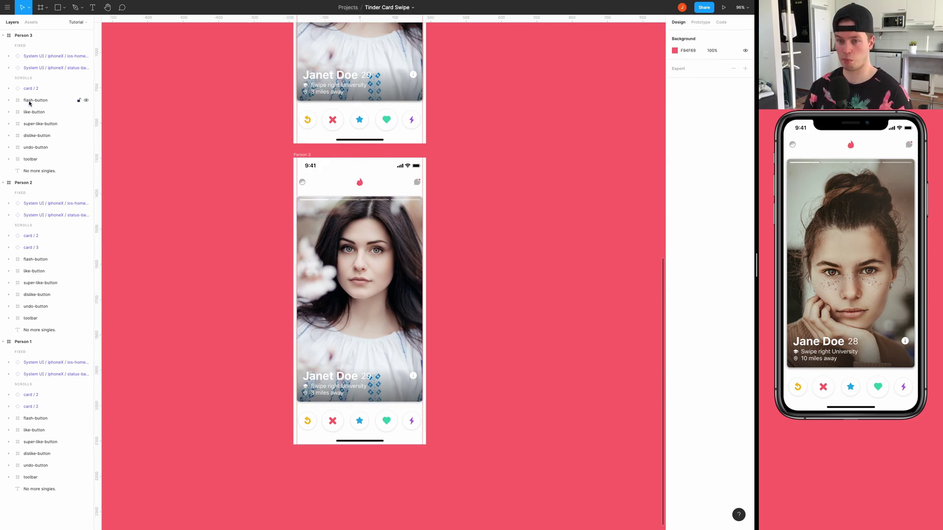
left_click(37, 89)
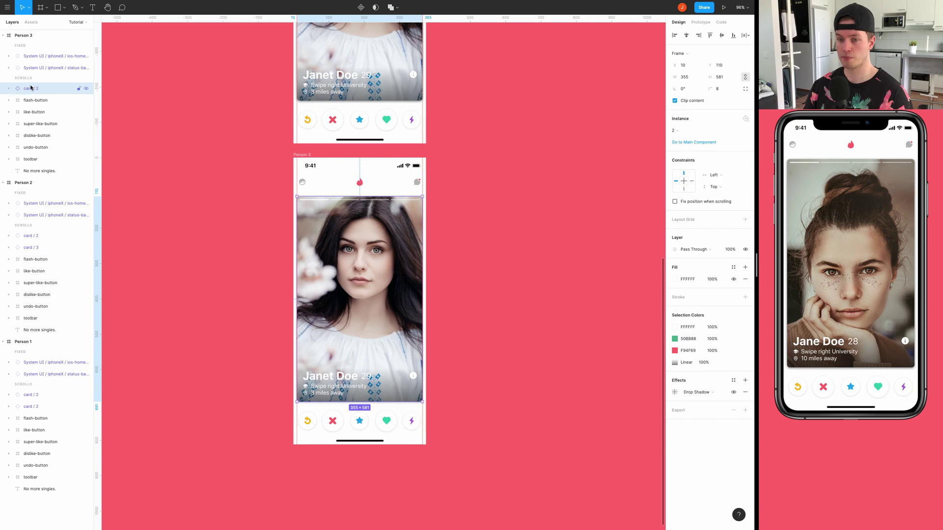
left_click(682, 132)
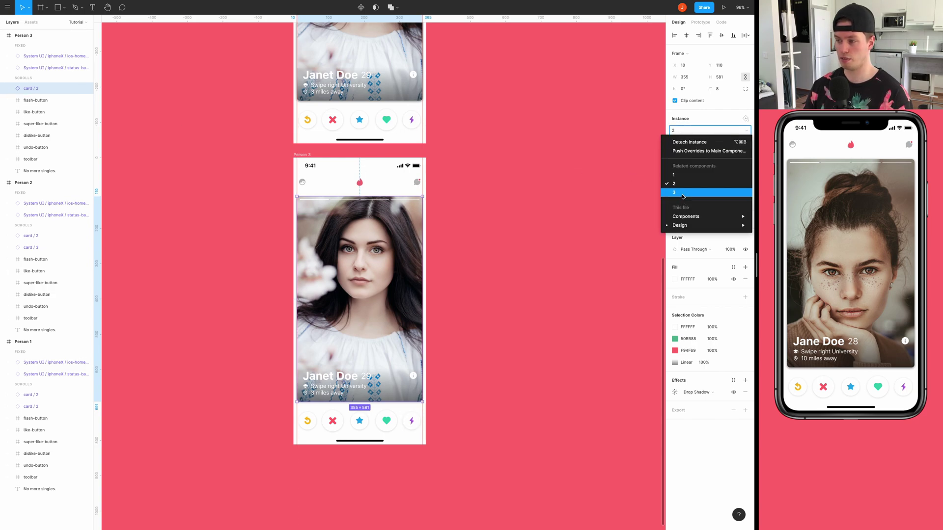
left_click(682, 193)
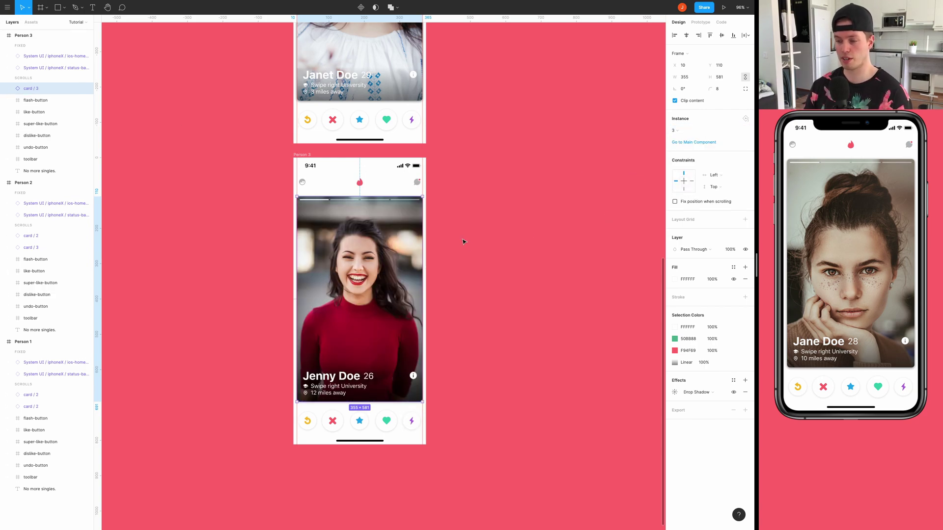
left_click(472, 162)
Draw a new frame over Jane Doe's card in Person 1, snapped to the card's top-left corner
scroll(448, 193, "up", 5)
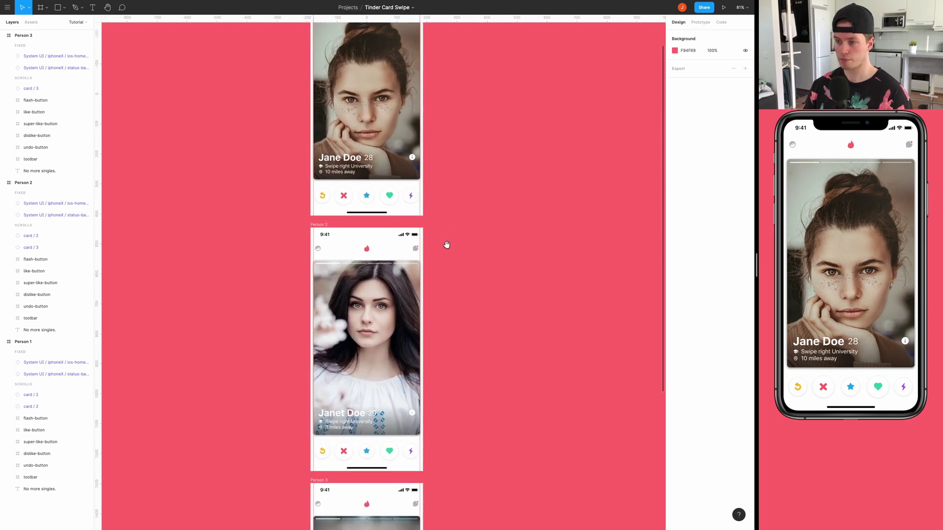
scroll(437, 247, "up", 5)
left_click(315, 206)
scroll(315, 206, "right", 3)
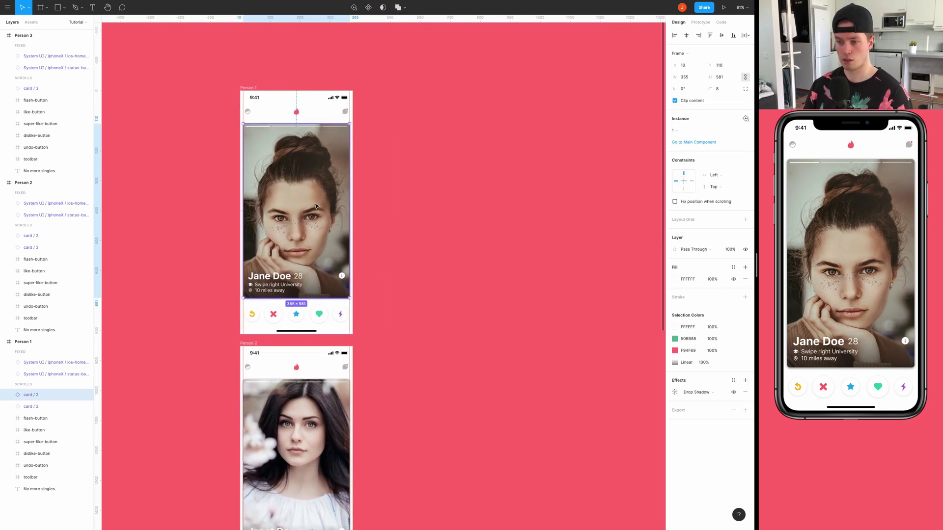
scroll(415, 165, "up", 2)
scroll(458, 166, "up", 2)
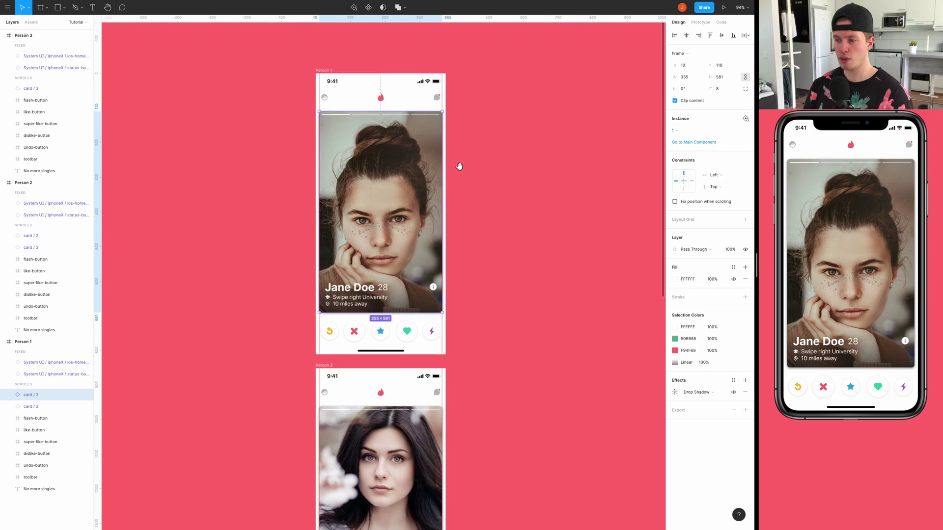
left_click(471, 168)
scroll(344, 187, "up", 2)
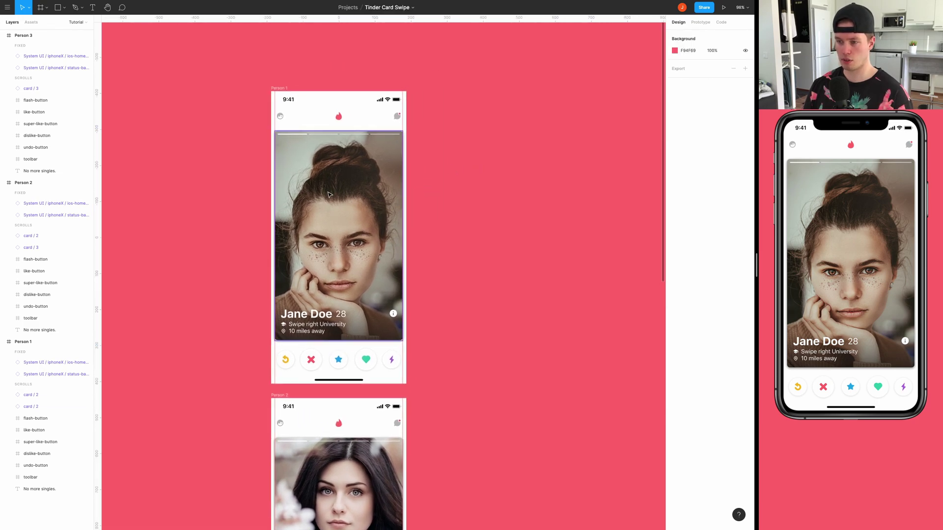
left_click(337, 187)
scroll(338, 188, "up", 1)
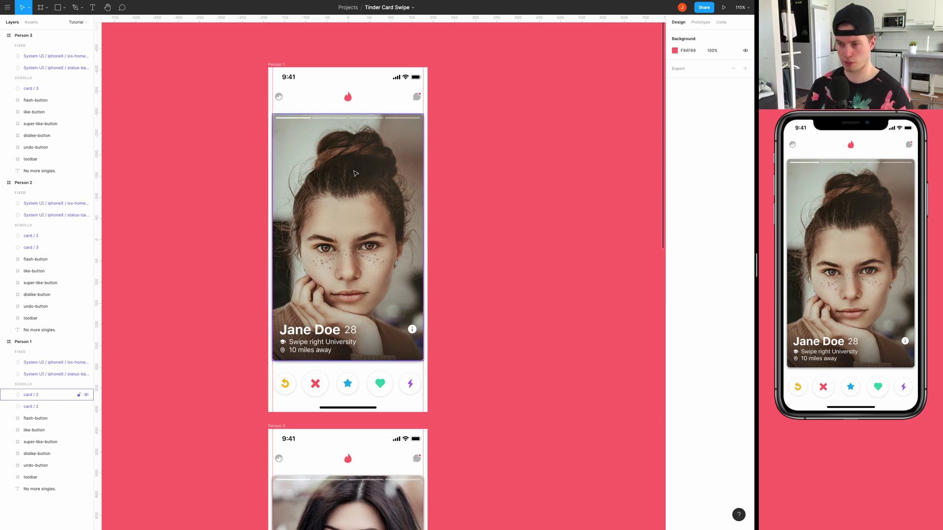
key("f")
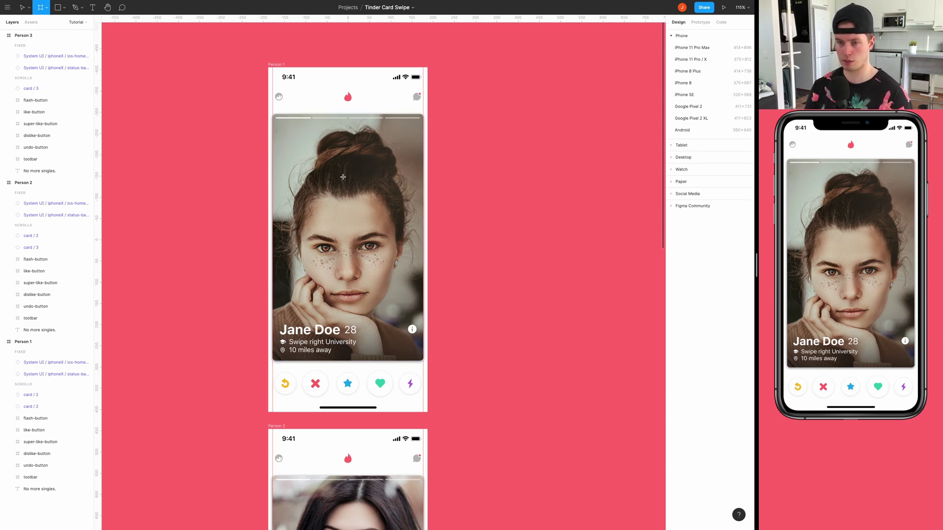
left_click_drag(285, 135, 372, 243)
left_click_drag(342, 190, 328, 169)
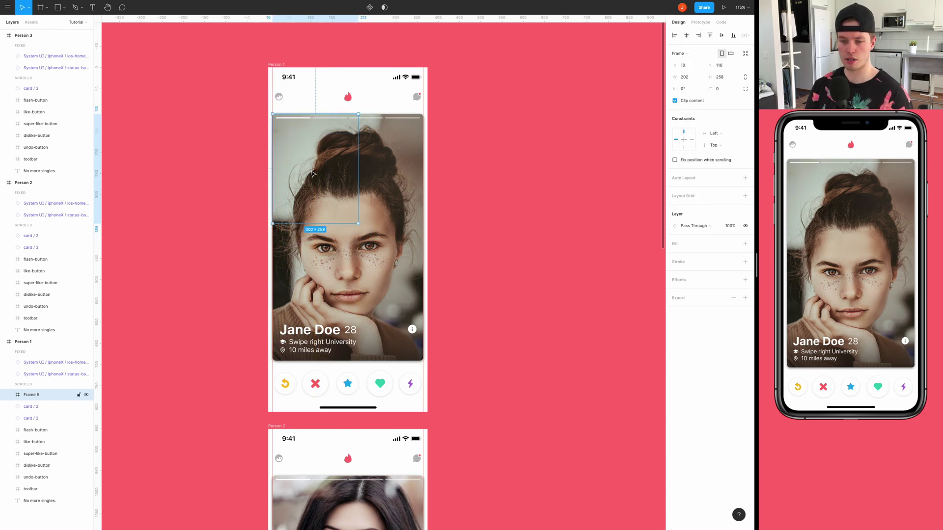
Collapse Person 2 and Person 3 in Layers and resize the new frame to 355×581
left_click(37, 343)
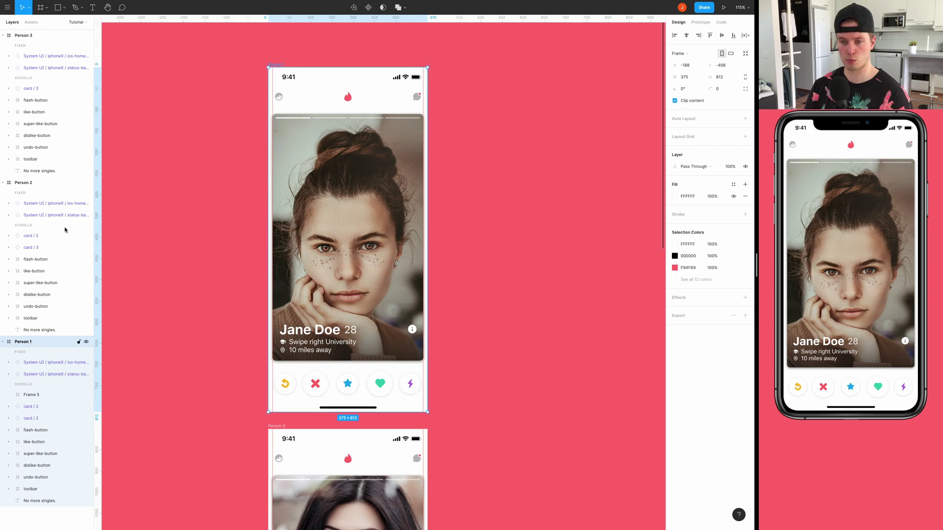
left_click(3, 183)
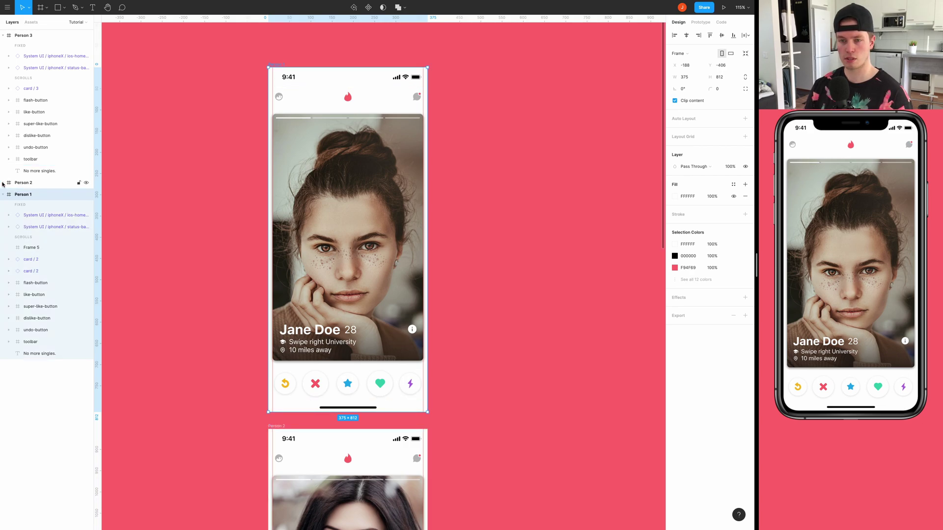
left_click(3, 35)
left_click(32, 110)
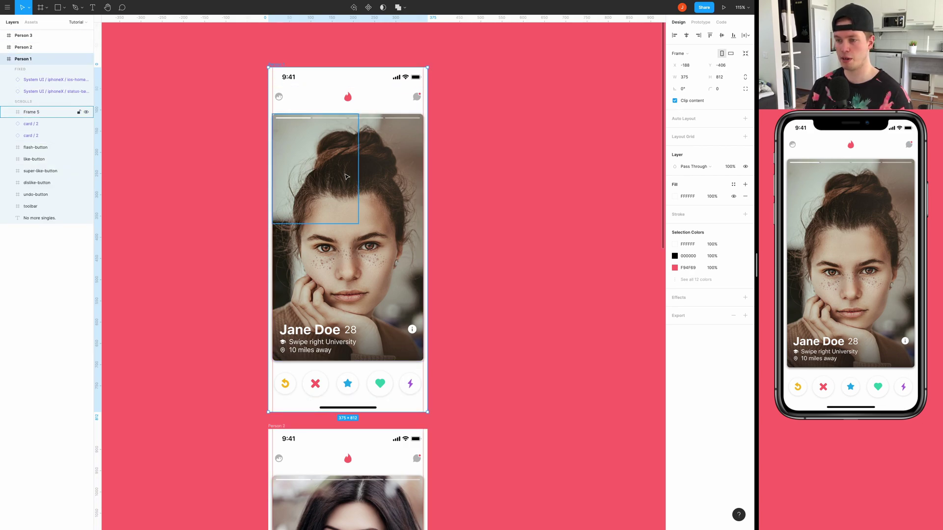
scroll(368, 236, "left", 2)
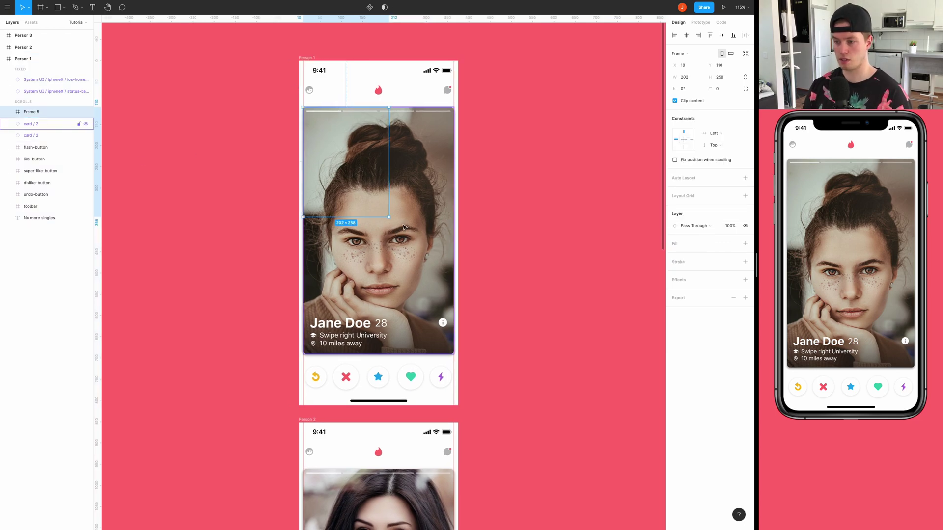
left_click_drag(388, 216, 453, 354)
scroll(427, 273, "up", 3)
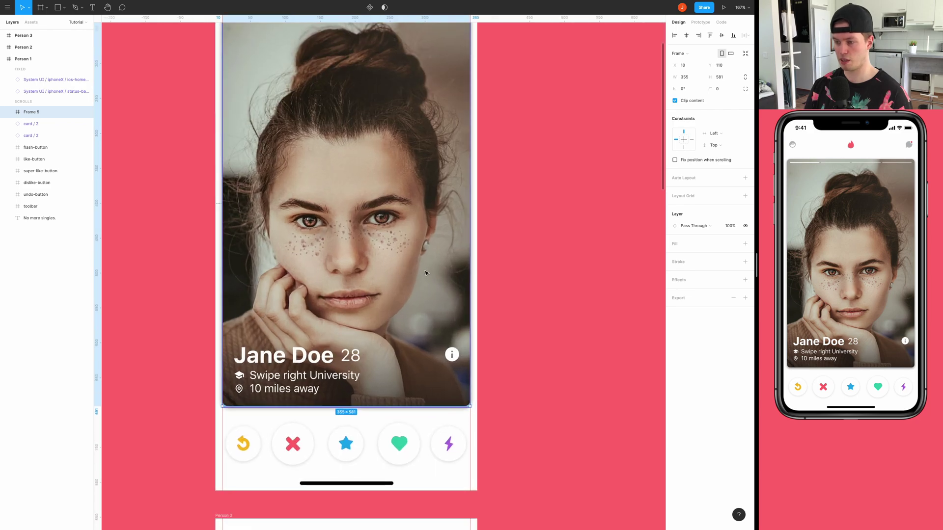
scroll(427, 273, "up", 2)
scroll(426, 273, "down", 2)
scroll(462, 398, "up", 5)
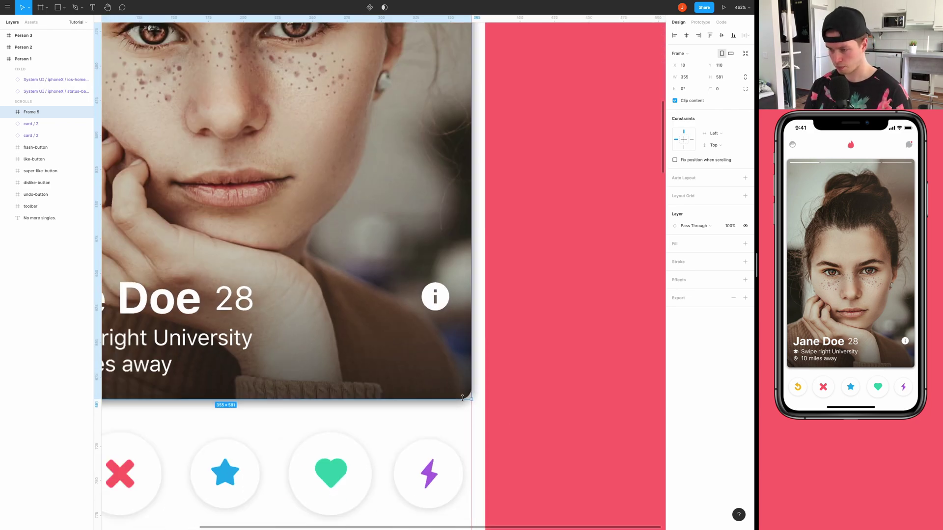
scroll(462, 398, "down", 10)
scroll(378, 326, "up", 4)
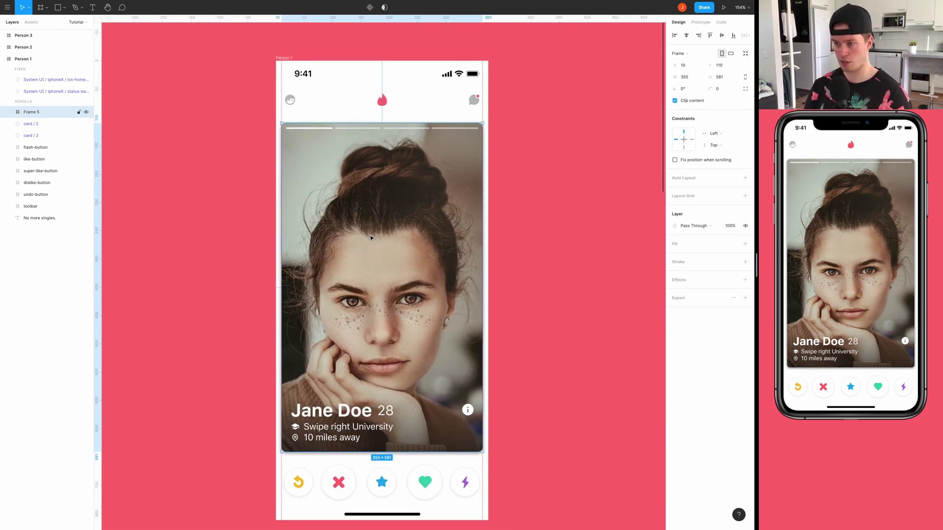
Rename the new frame swipe-right-area, duplicate it, and rename the copy swipe-left-area
double_click(35, 113)
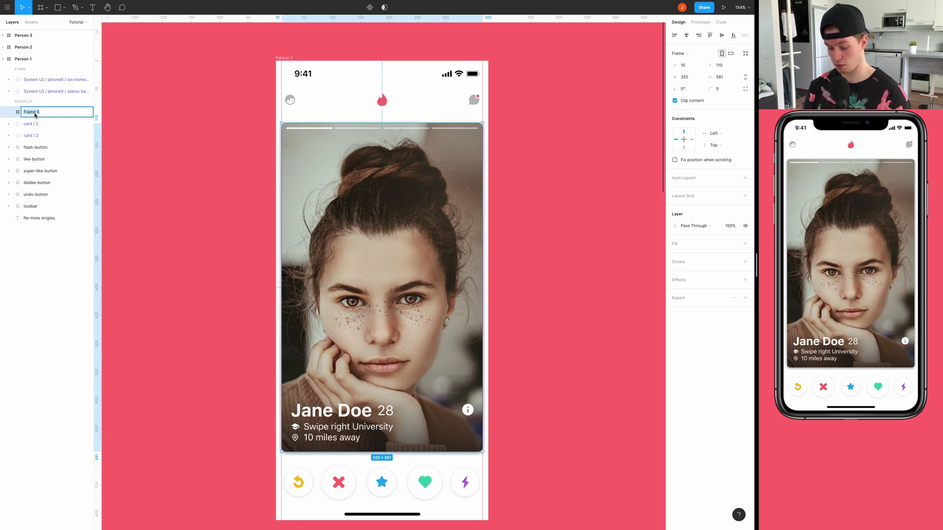
type("swipe-right-area")
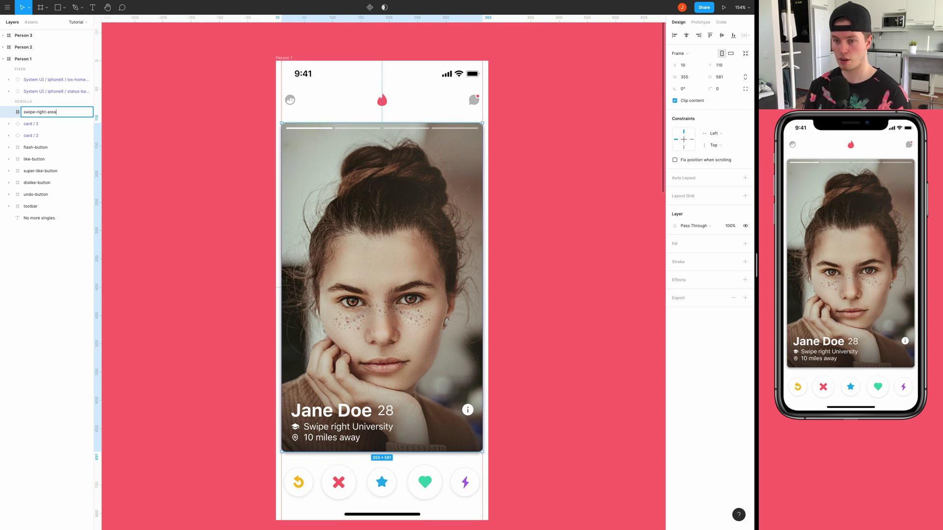
key("Return")
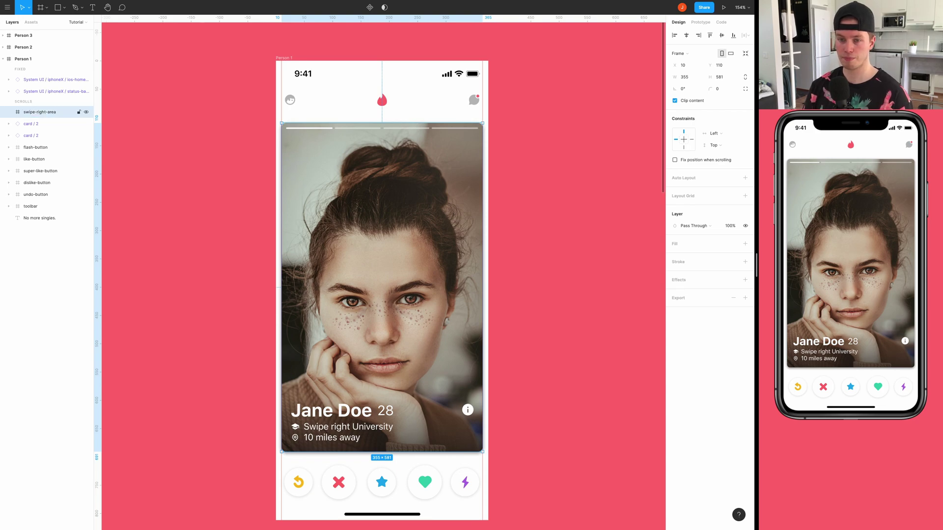
key("ctrl+d")
double_click(43, 123)
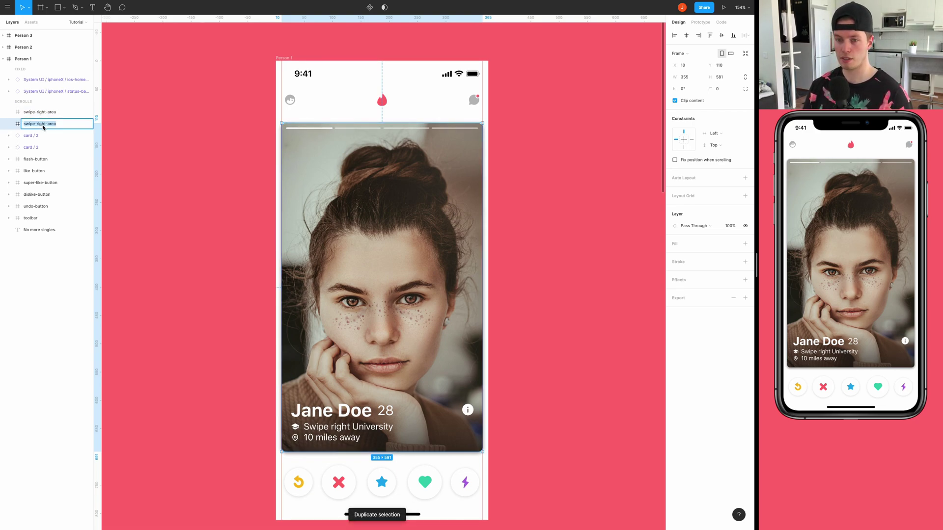
double_click(43, 125)
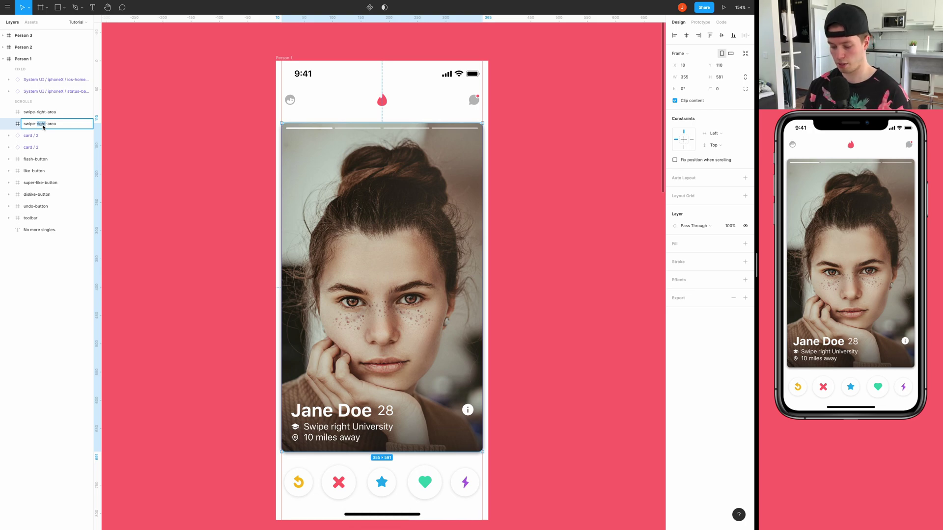
type("left")
key("Return")
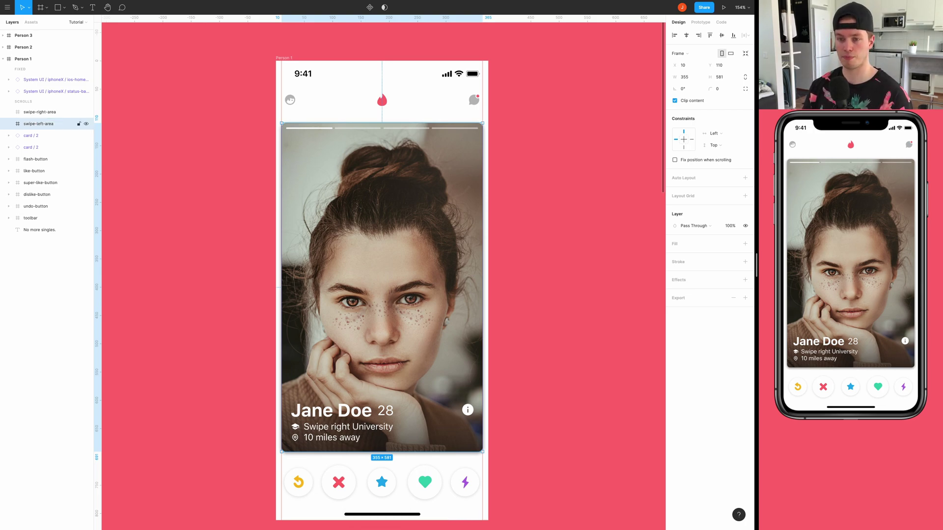
Lock the swipe-area frame layers and clear the selection with Person 1 and Person 2 in view
scroll(164, 161, "down", 1)
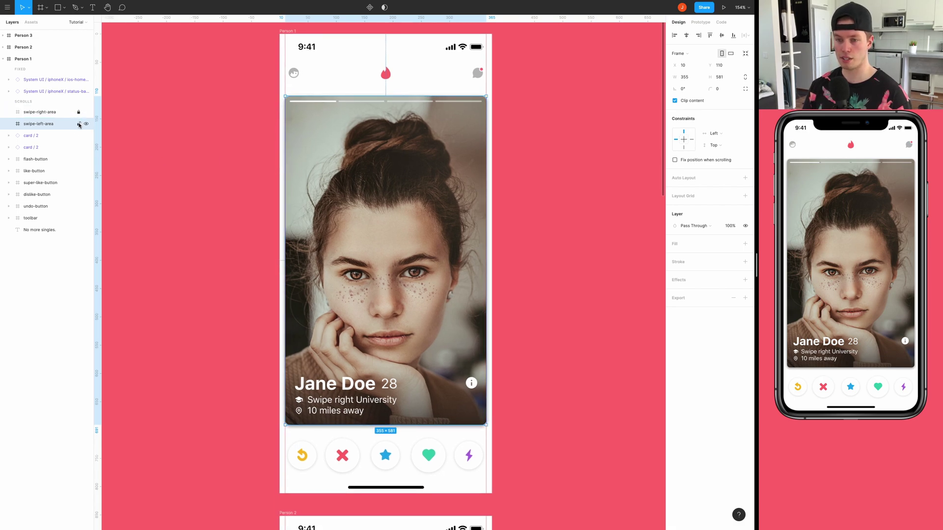
left_click(79, 124)
scroll(434, 180, "down", 5)
left_click(379, 205)
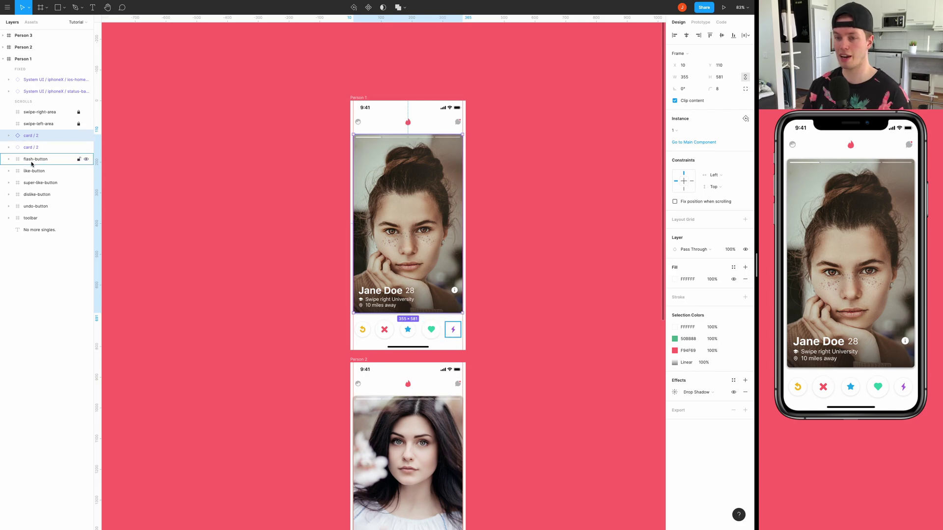
left_click(524, 175)
left_click_drag(523, 174, 472, 143)
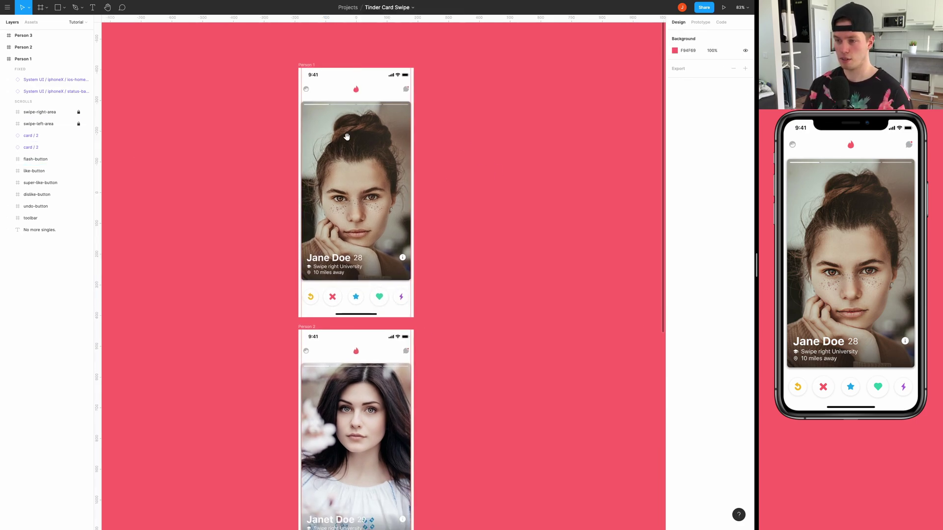
scroll(317, 84, "up", 1)
Duplicate the Person 1 screen and name the copy 'Person 1 - Like'
left_click(313, 88)
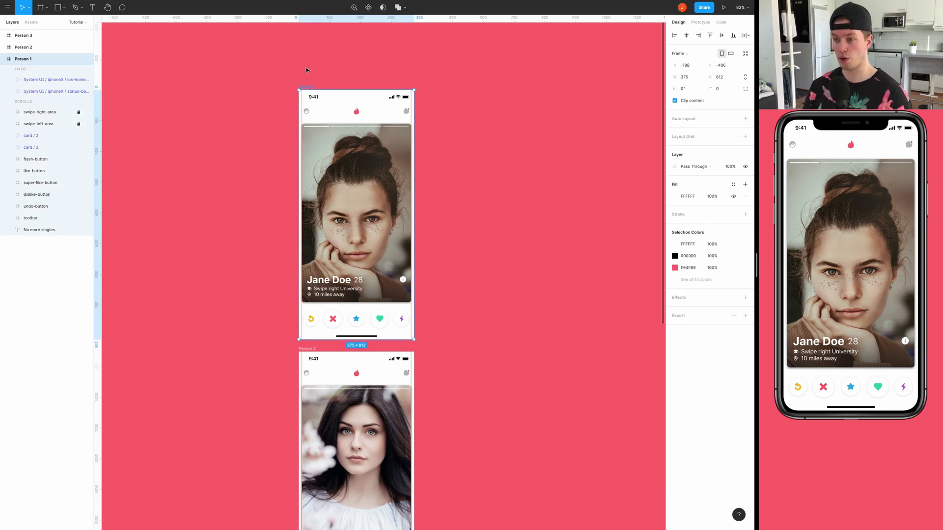
key("ctrl+d")
scroll(319, 123, "right", 3)
scroll(357, 156, "up", 4)
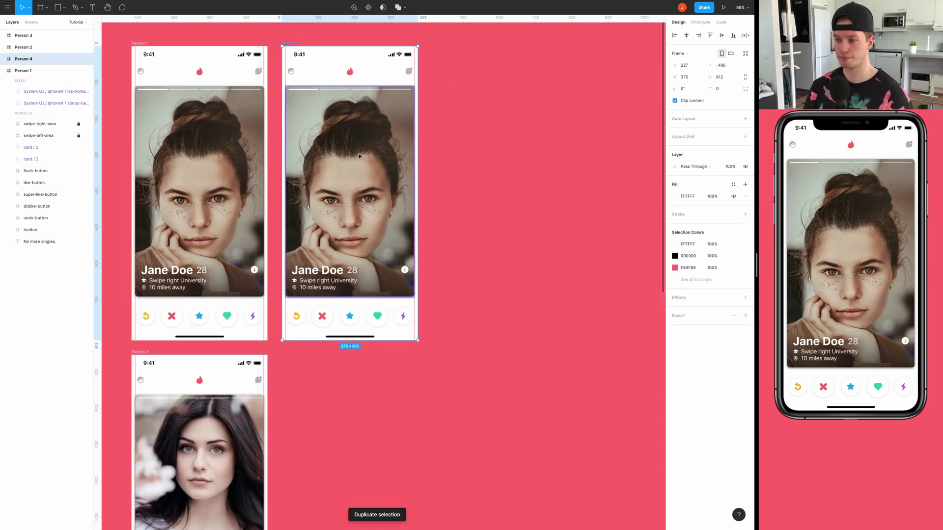
scroll(356, 156, "up", 1)
scroll(319, 57, "left", 1)
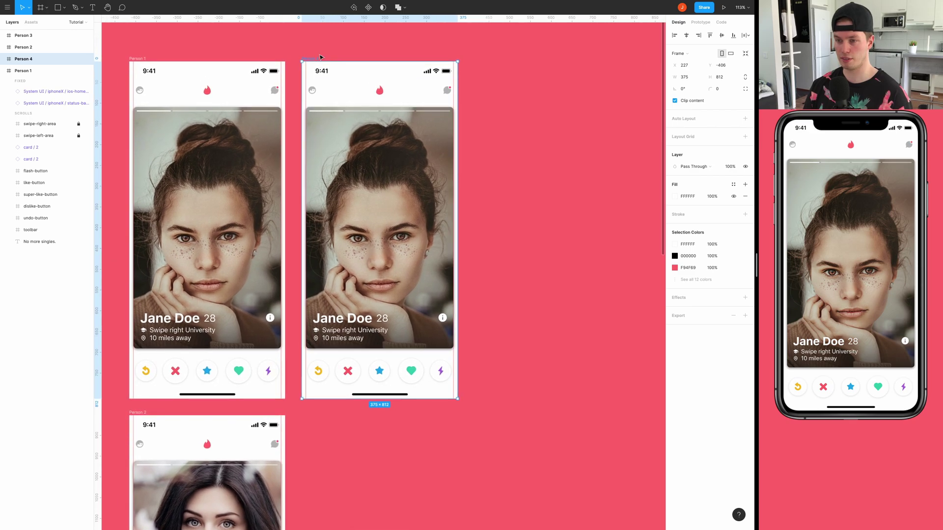
key("ctrl+r")
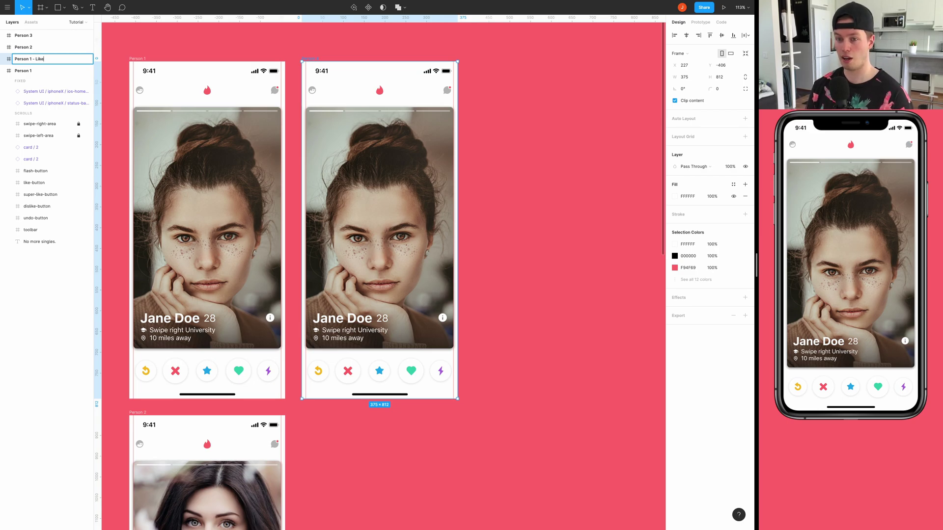
type("Person 1 - Like")
key("Return")
Set the like-label stamp on the Person 1 - Like card to 100% opacity
scroll(403, 149, "left", 1)
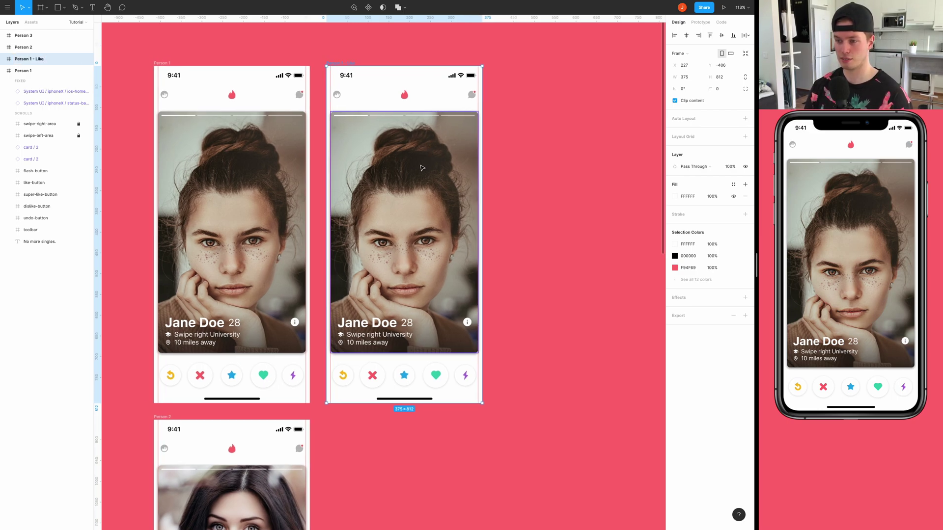
left_click(425, 163)
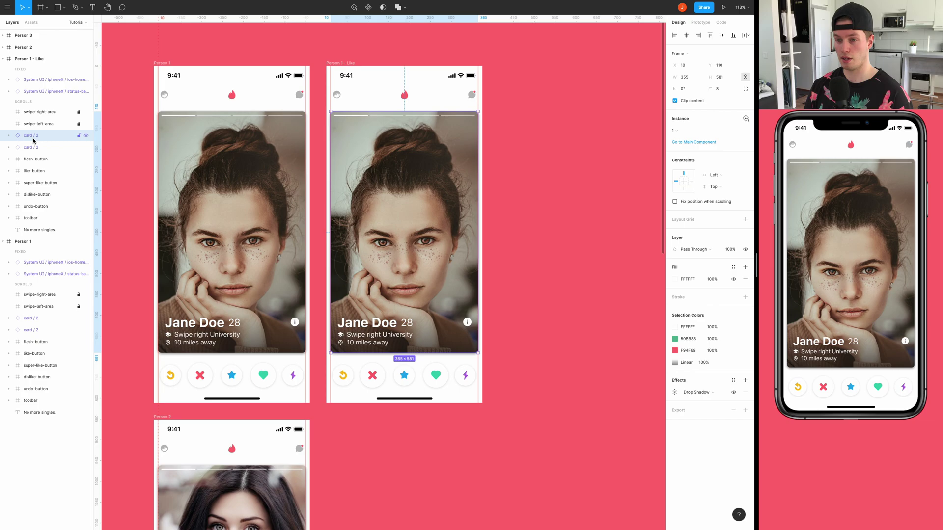
left_click(9, 136)
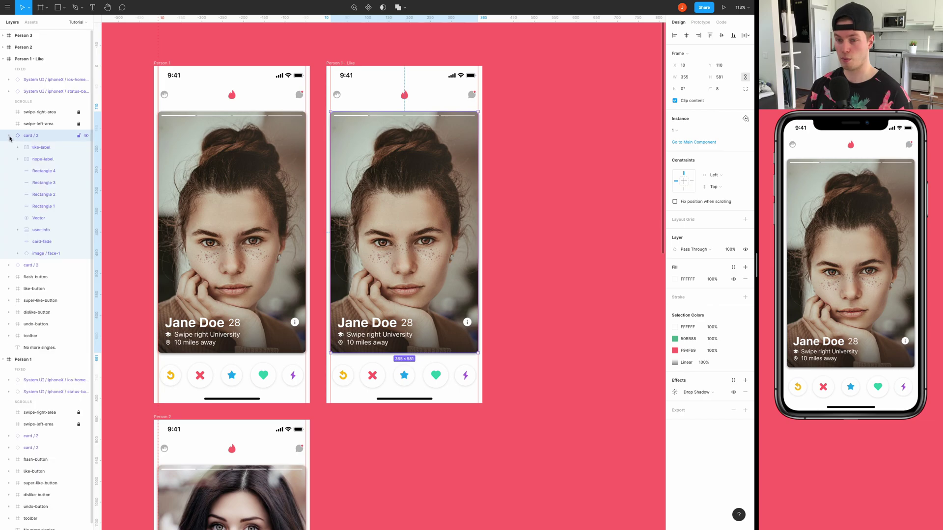
left_click(38, 150)
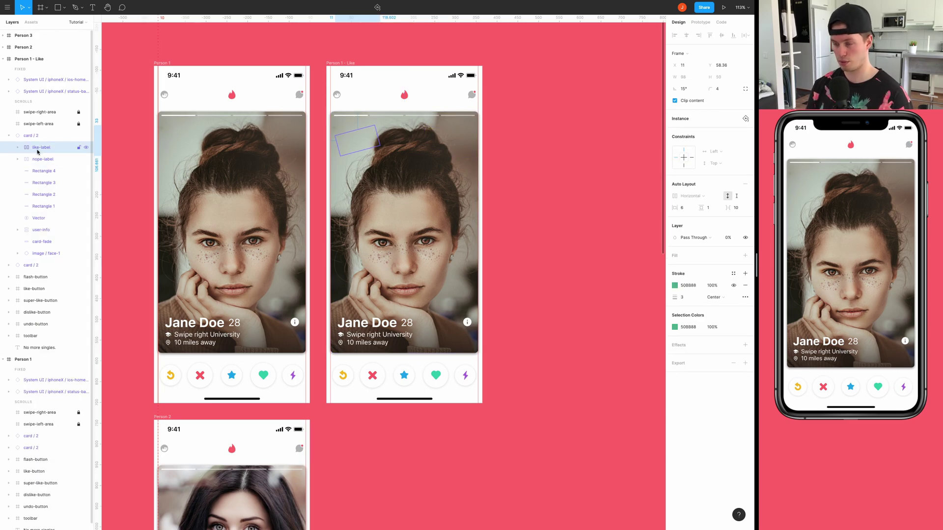
key("0")
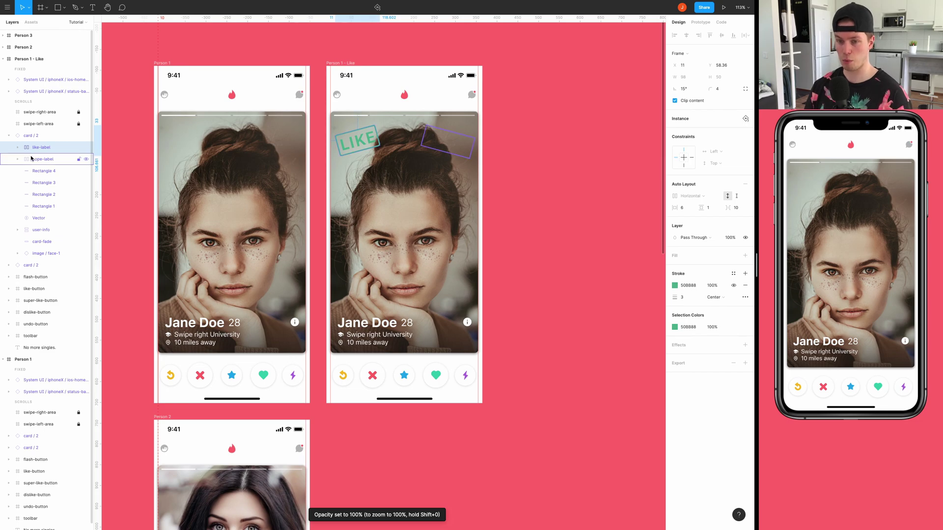
left_click(9, 136)
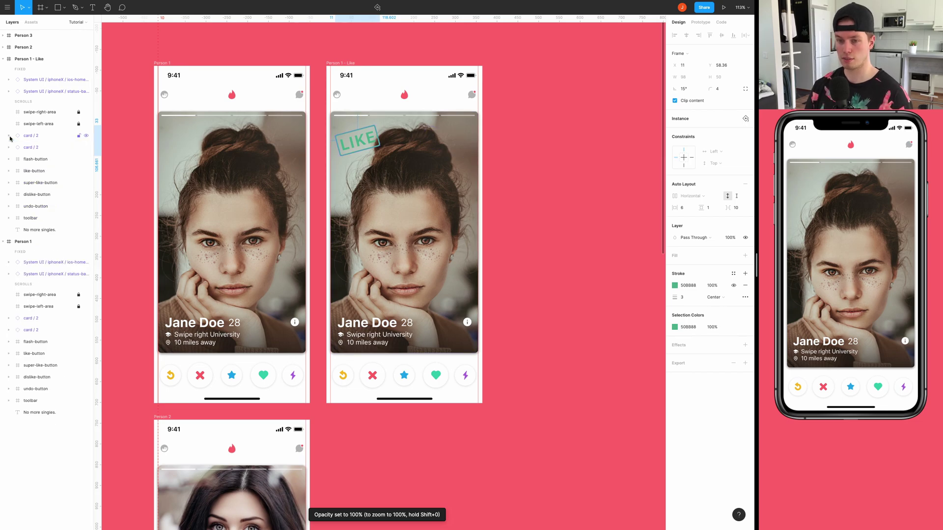
Tilt the card about 15° and push it up and off the frame's right edge
left_click(379, 136)
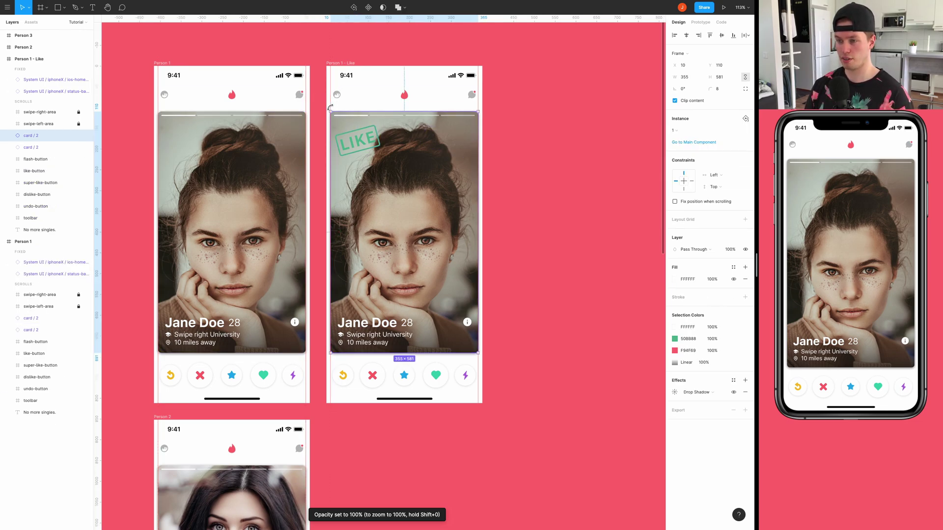
left_click_drag(314, 111, 308, 120)
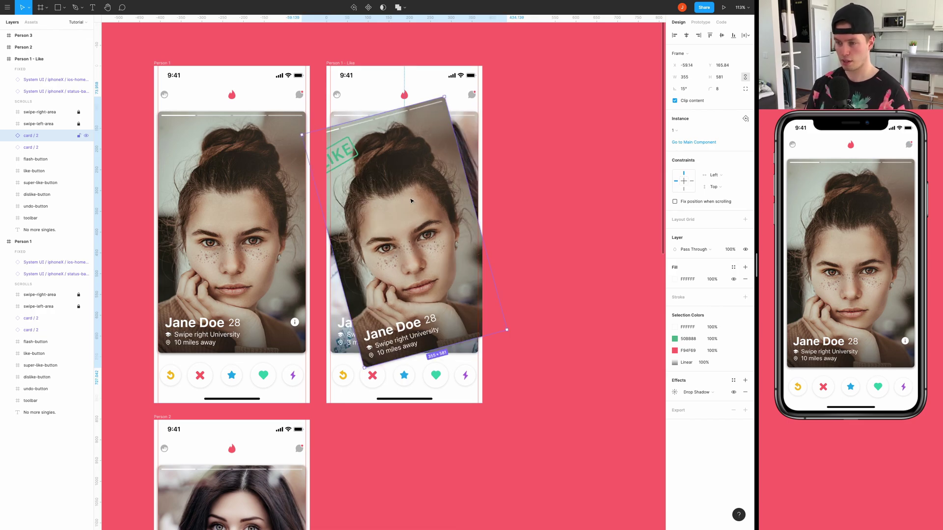
key("shift+Right")
key("shift+Right")
key("shift+Right")
key("shift+Right")
key("shift+Right")
key("shift+Right")
key("shift+Right")
key("shift+Right")
key("shift+Right")
key("shift+Right")
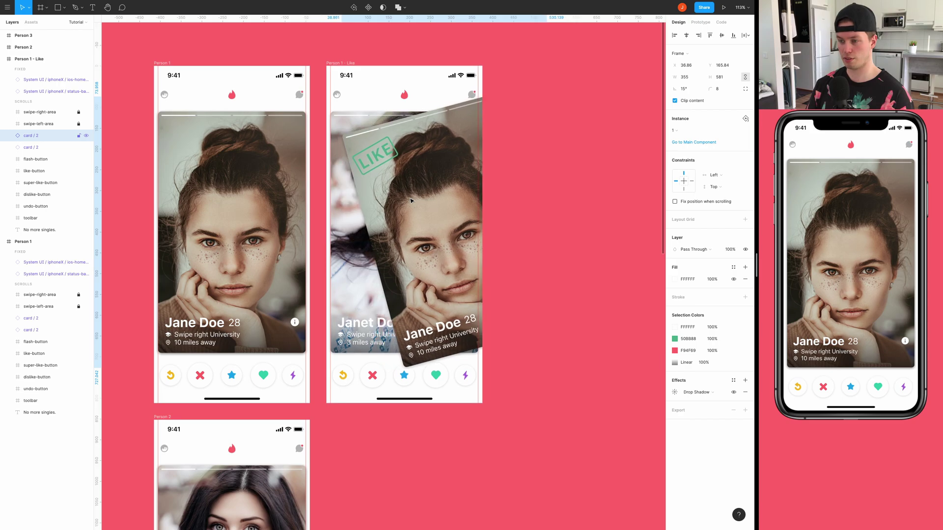
key("shift+Right")
key("shift+Right")
key("shift+Right")
key("shift+Right")
key("shift+Right")
key("shift+Right")
key("shift+Right")
key("shift+Right")
key("shift+Right")
key("shift+Right")
key("shift+Right")
key("shift+Right")
key("shift+Right")
key("shift+Right")
key("shift+Right")
key("shift+Right")
key("shift+Right")
key("shift+Right")
key("shift+Right")
key("shift+Right")
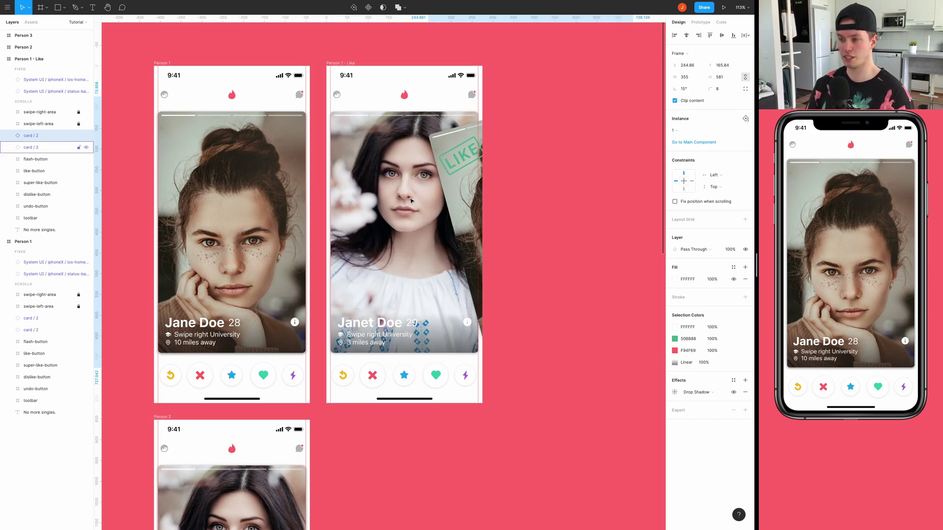
key("shift+Up")
key("shift+Up")
key("shift+Up")
key("shift+Up")
key("shift+Up")
key("shift+Up")
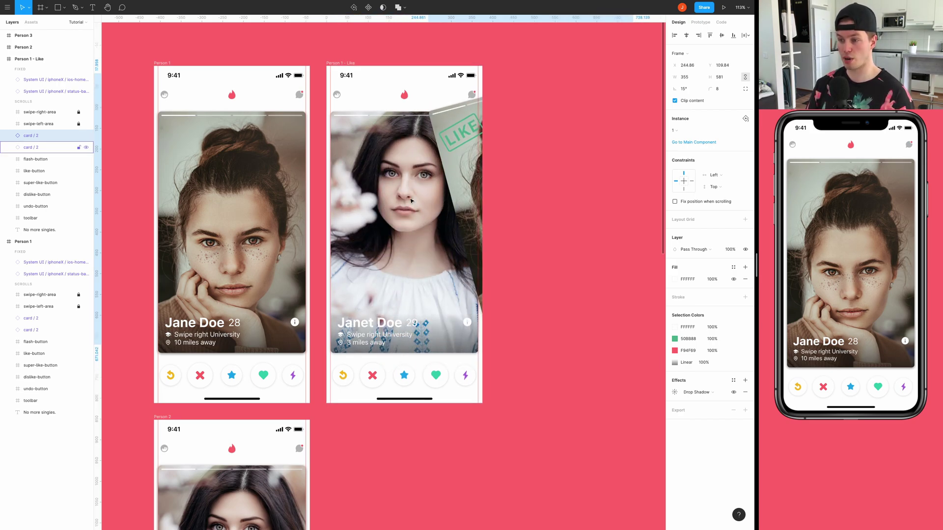
key("shift+Right")
key("shift+Right")
key("shift+Right")
key("shift+Right")
key("shift+Right")
key("shift+Right")
key("shift+Right")
key("shift+Right")
key("shift+Right")
key("shift+Right")
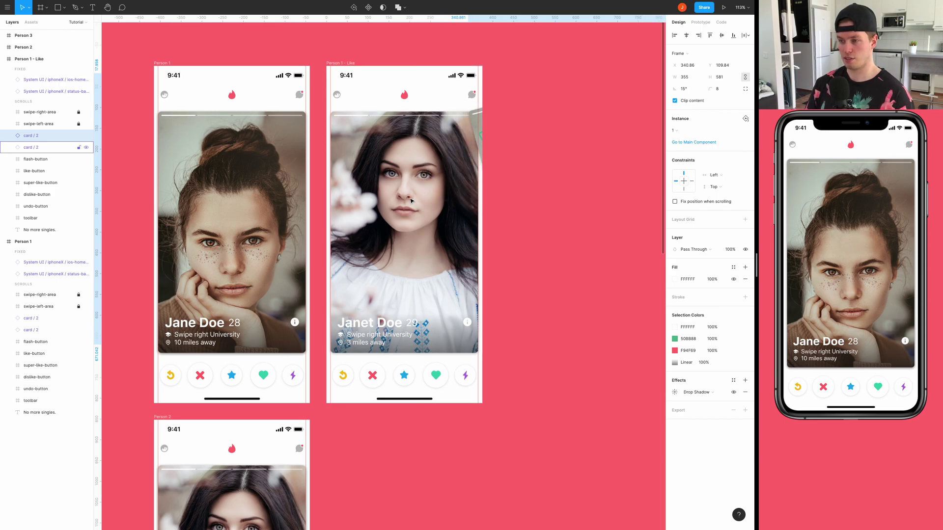
key("shift+Right")
key("shift+Right")
key("shift+Right")
key("Right")
key("Right")
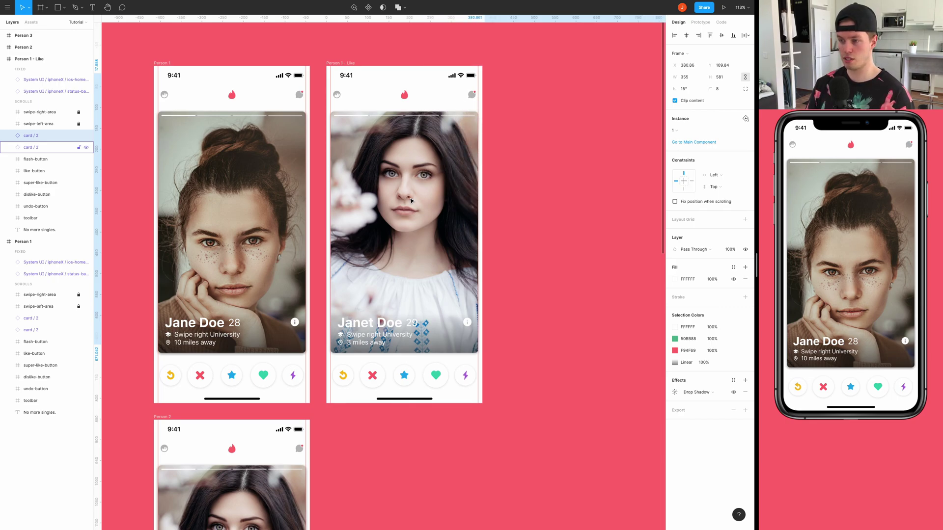
Duplicate the Person 1 frame again, creating Person 4
scroll(411, 201, "left", 5)
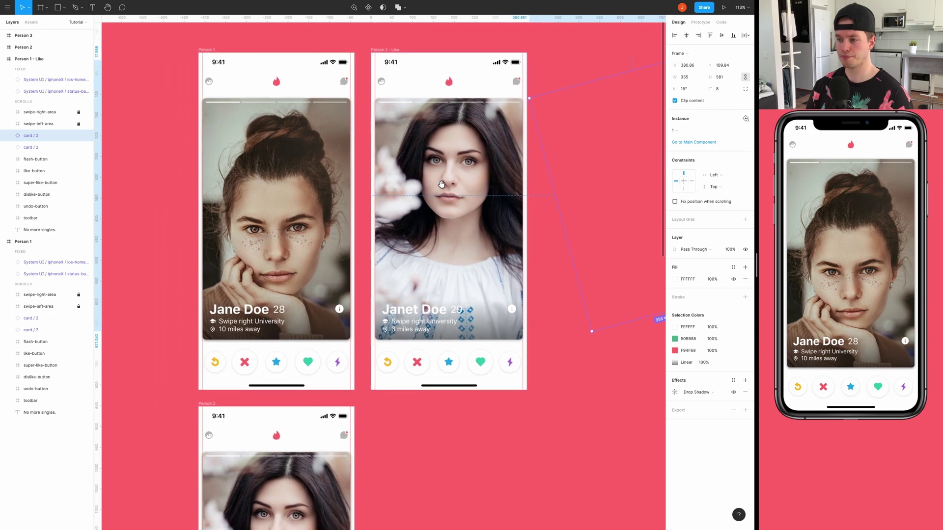
scroll(425, 163, "down", 3)
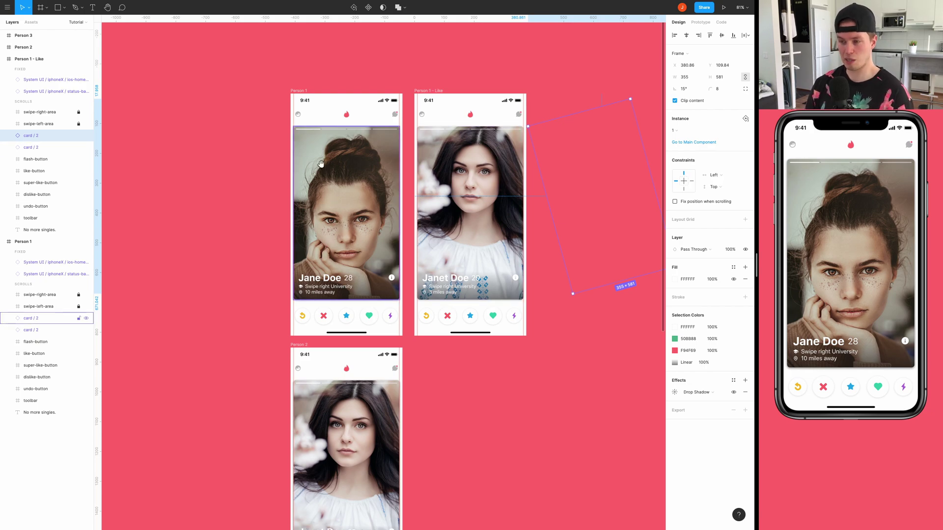
left_click_drag(320, 164, 414, 172)
left_click(393, 81)
left_click_drag(393, 80, 359, 79)
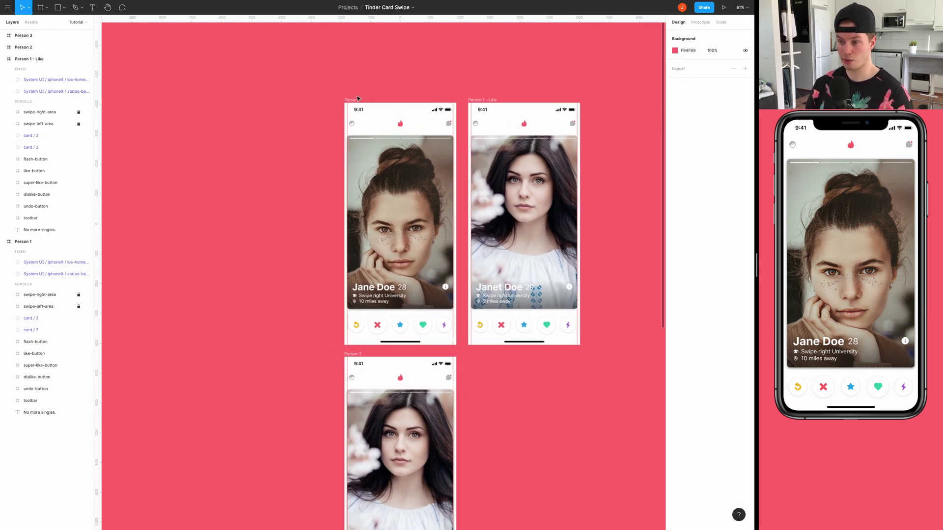
left_click(357, 99)
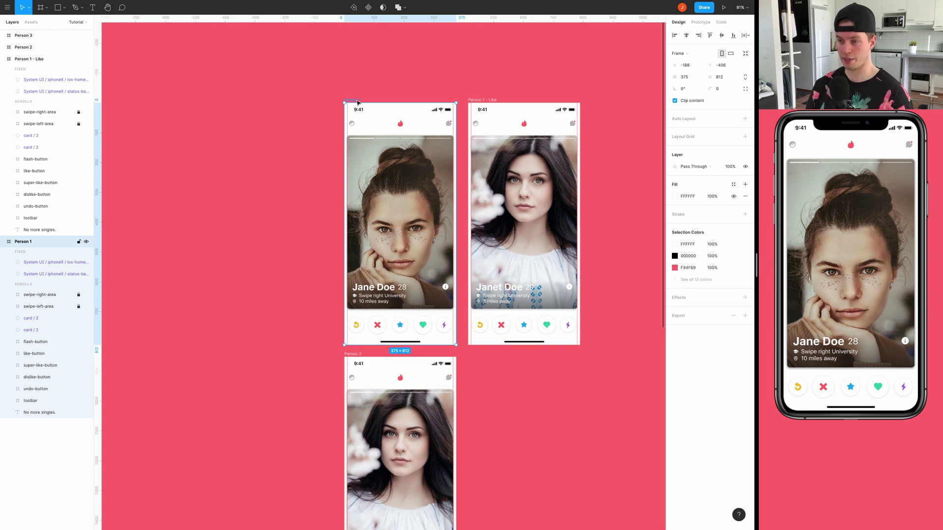
key("ctrl+d")
scroll(359, 91, "right", 3)
Move the Person 4 copy to the left of Person 1
scroll(479, 84, "down", 1)
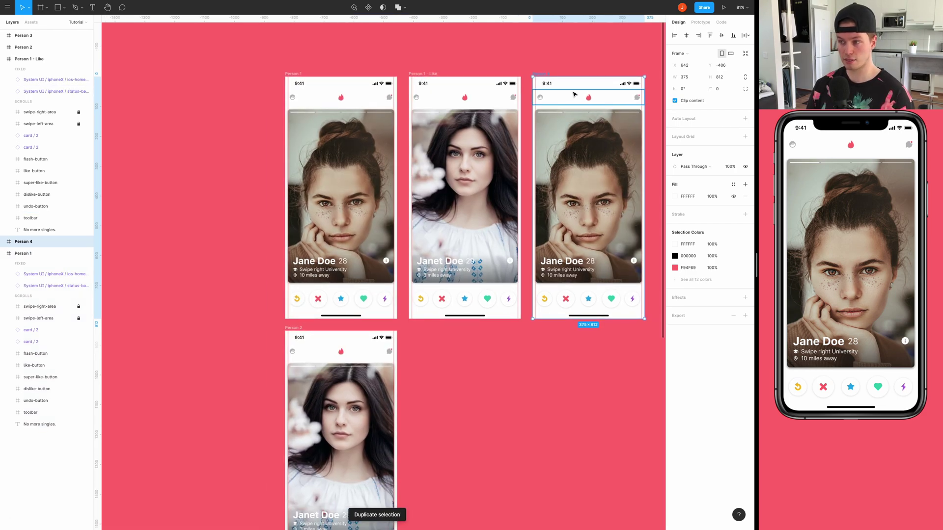
left_click_drag(574, 85, 200, 84)
left_click_drag(238, 129, 329, 128)
scroll(329, 127, "up", 5)
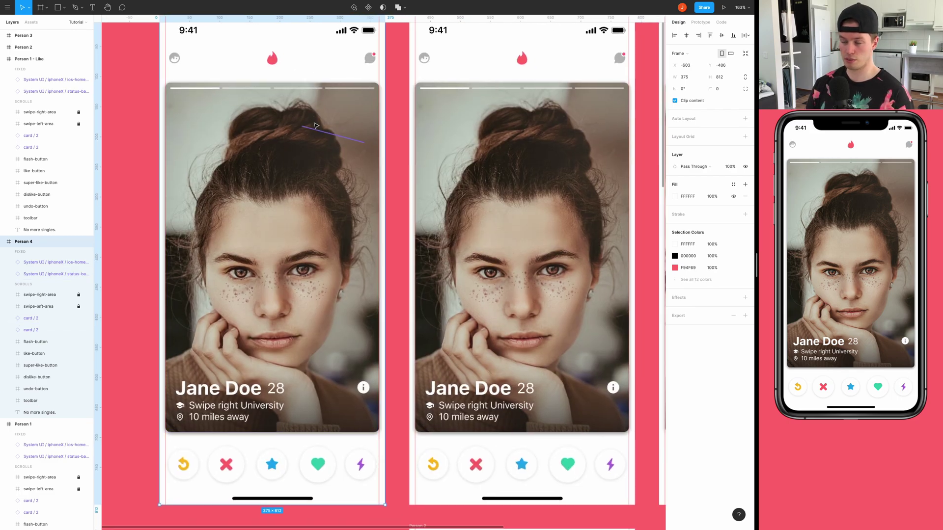
scroll(316, 127, "down", 4)
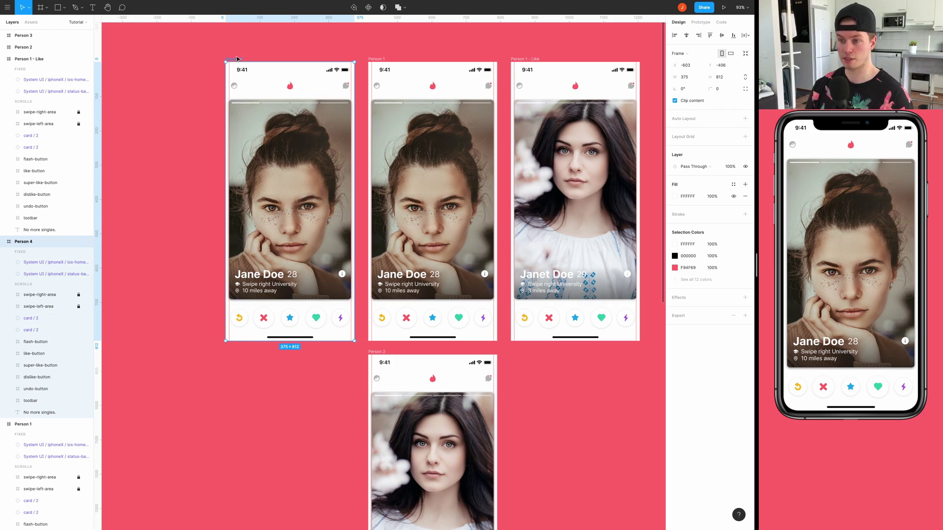
Rename the copy 'Person 1 - Nope'
key("ctrl+r")
type("Person 1")
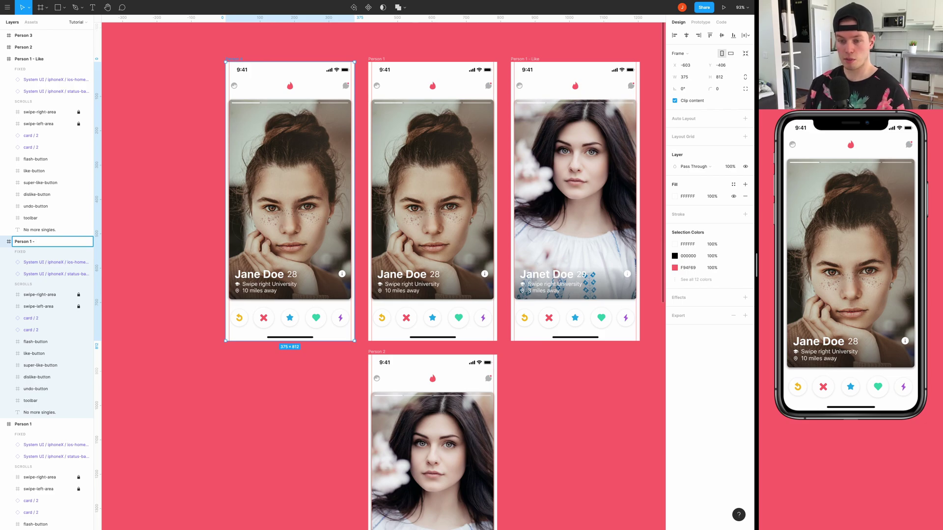
type(" - Nope")
key("Return")
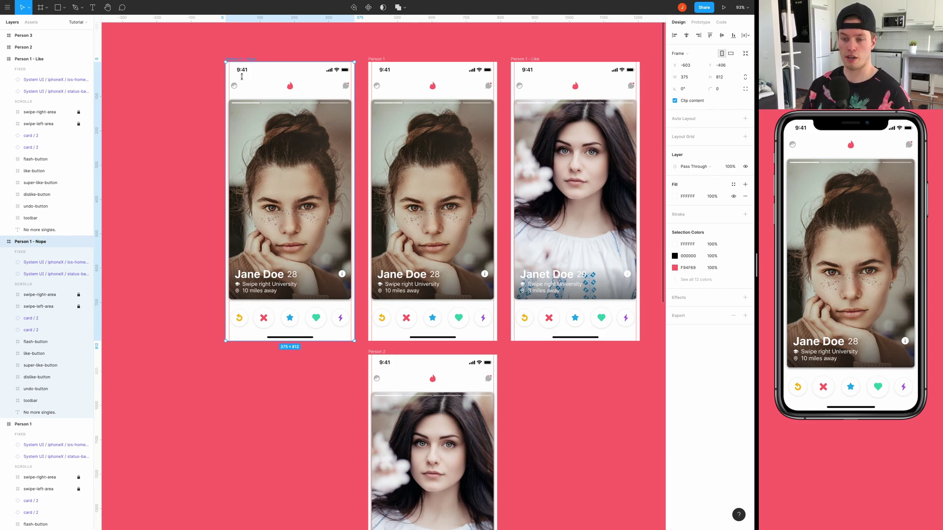
Set the nope-label stamp on the Person 1 - Nope card to 100% opacity
left_click(297, 155)
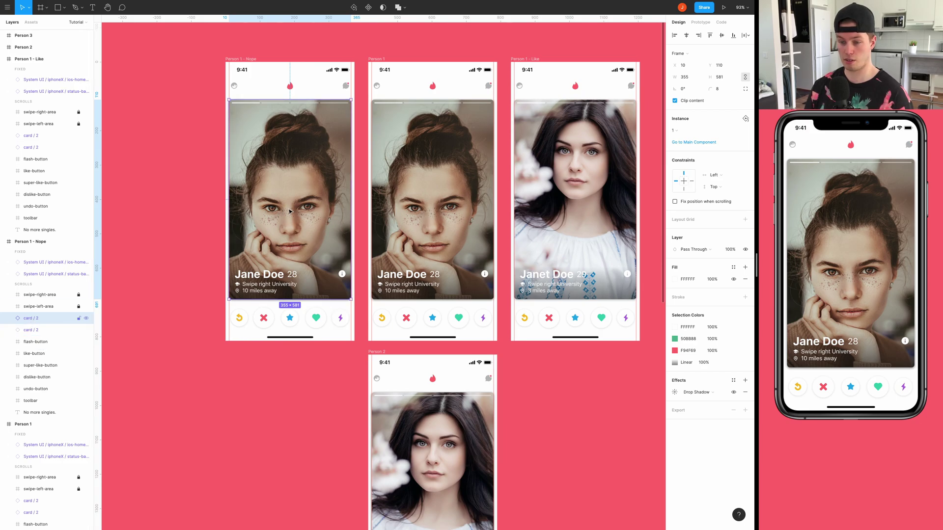
left_click(8, 319)
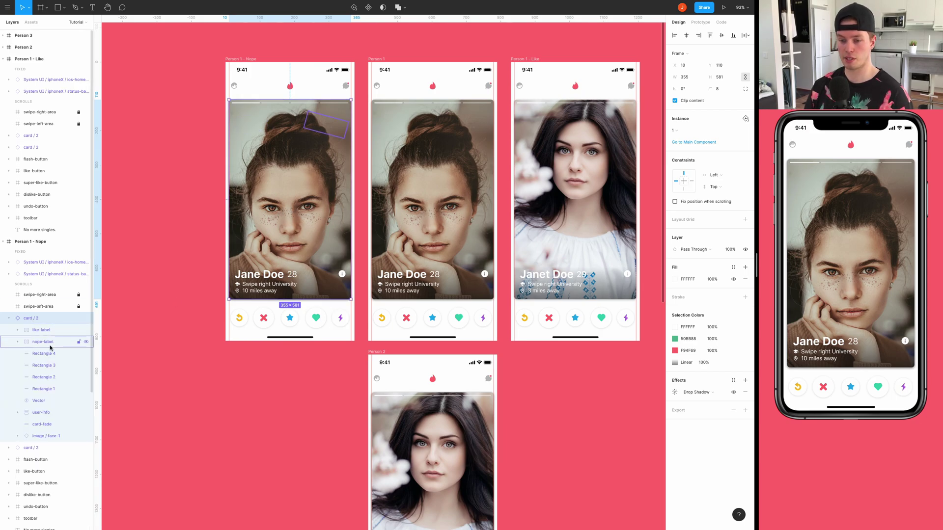
left_click(50, 343)
key("1")
key("0")
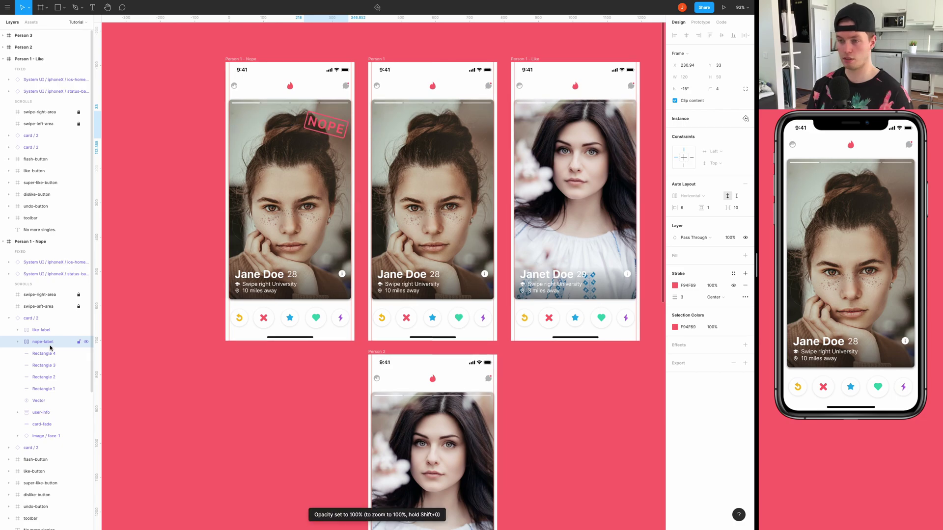
left_click(8, 319)
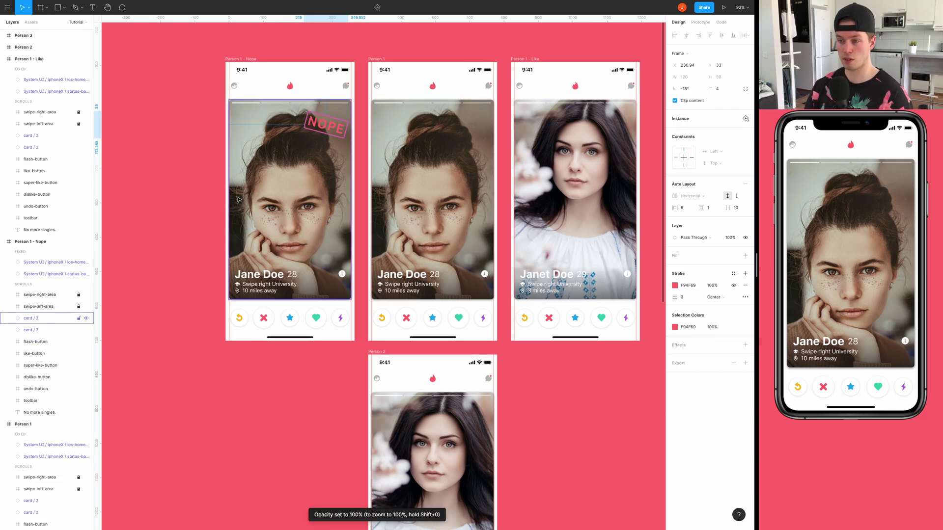
Tilt the card -15° and push it up and off the left edge, revealing Janet Doe
scroll(318, 103, "up", 5)
scroll(283, 121, "left", 3)
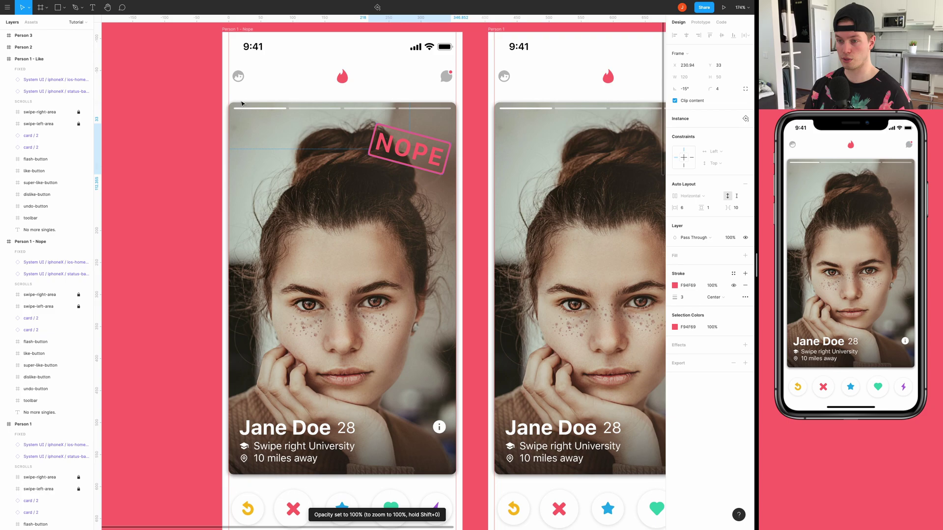
left_click(228, 101)
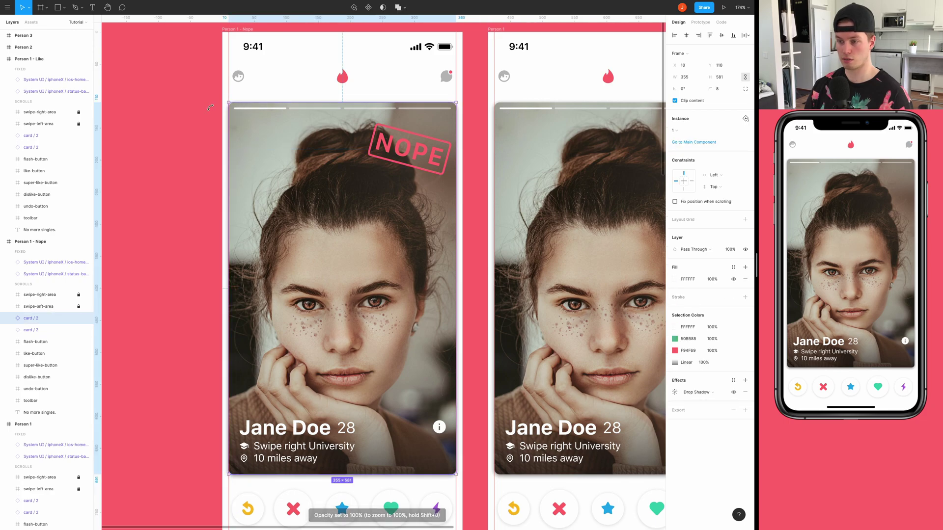
left_click_drag(228, 100, 296, 73)
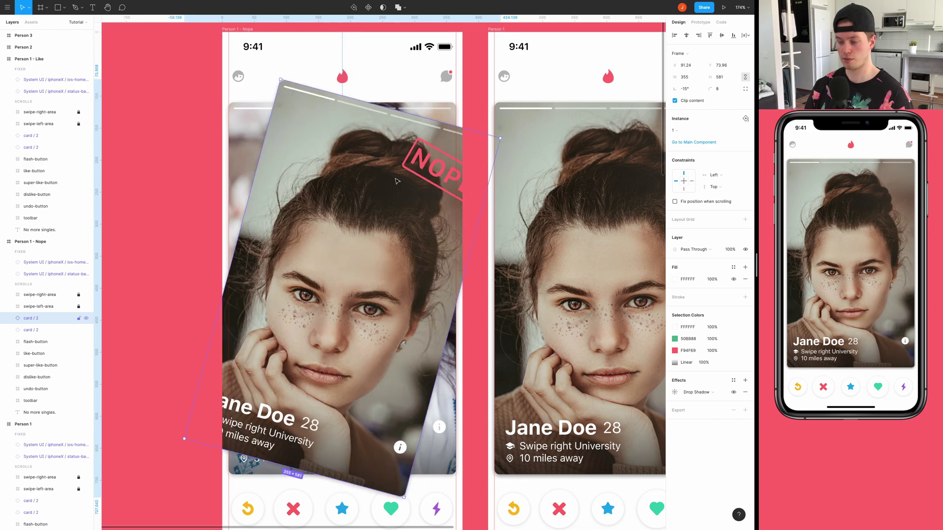
key("shift+Left")
key("shift+Left")
key("shift+Left")
key("shift+Left")
key("shift+Left")
key("shift+Left")
key("shift+Left")
key("shift+Left")
key("shift+Left")
key("shift+Left")
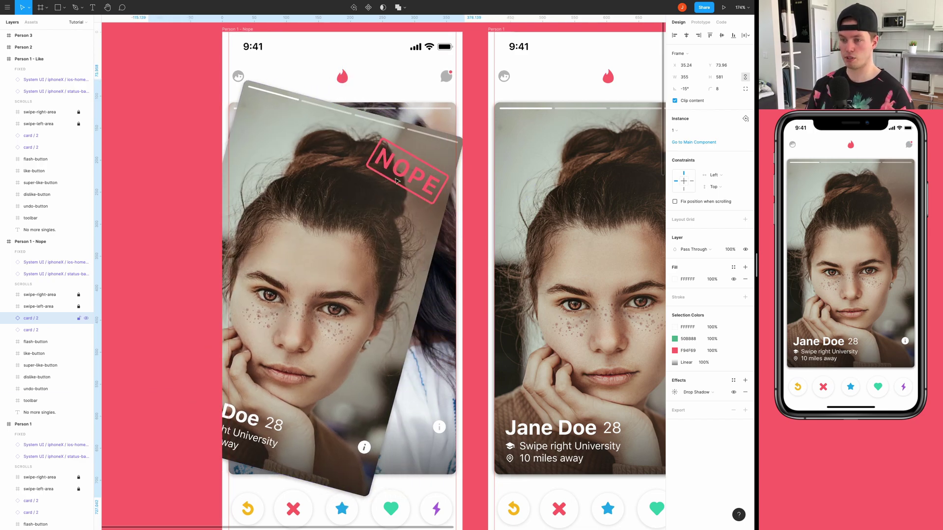
key("shift+Left")
key("shift+Left")
key("shift+Left")
key("shift+Left")
key("shift+Left")
key("shift+Left")
key("shift+Left")
key("shift+Left")
key("shift+Left")
key("shift+Left")
key("shift+Left")
key("shift+Left")
key("shift+Left")
key("shift+Left")
key("shift+Left")
key("shift+Left")
key("shift+Left")
key("shift+Left")
key("shift+Left")
key("shift+Left")
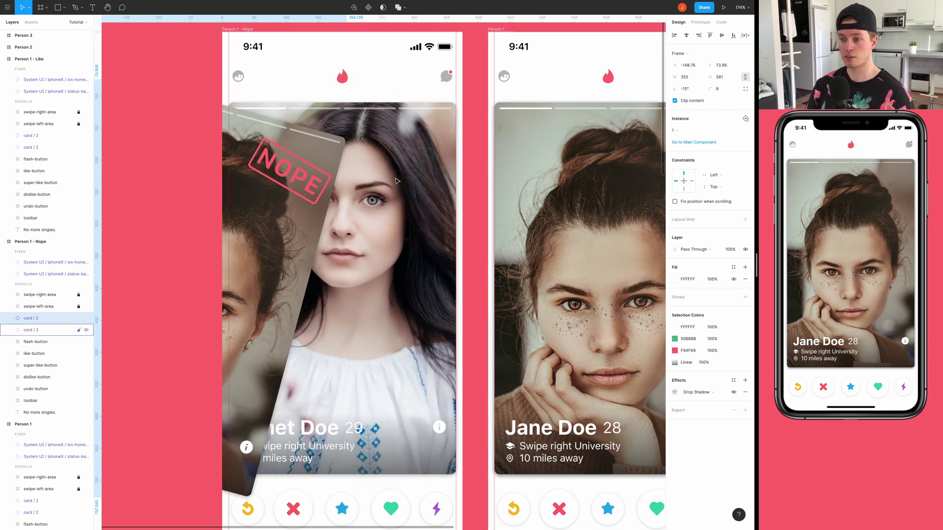
key("shift+Left")
key("shift+Left")
key("shift+Left")
key("shift+Left")
key("shift+Left")
key("shift+Left")
key("shift+Up")
key("shift+Up")
key("shift+Up")
key("shift+Up")
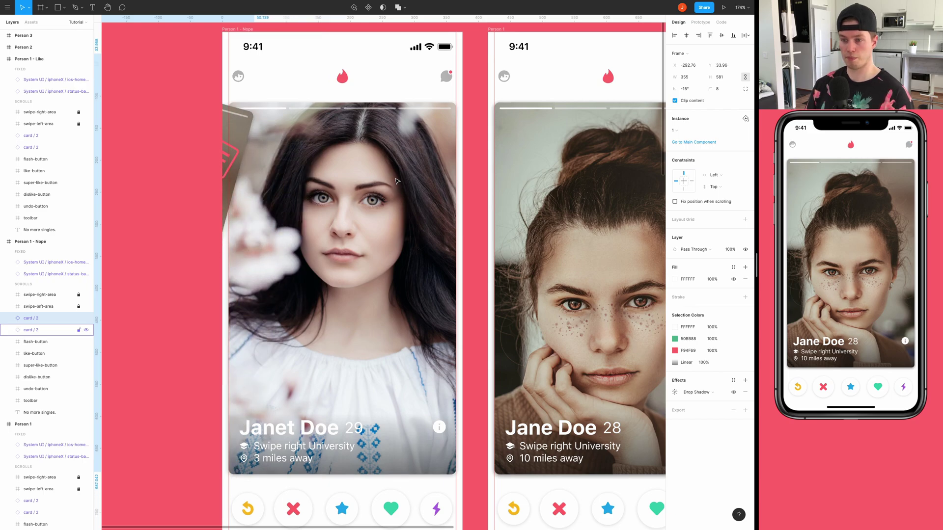
key("shift+Left")
key("shift+Left")
key("shift+Left")
key("shift+Left")
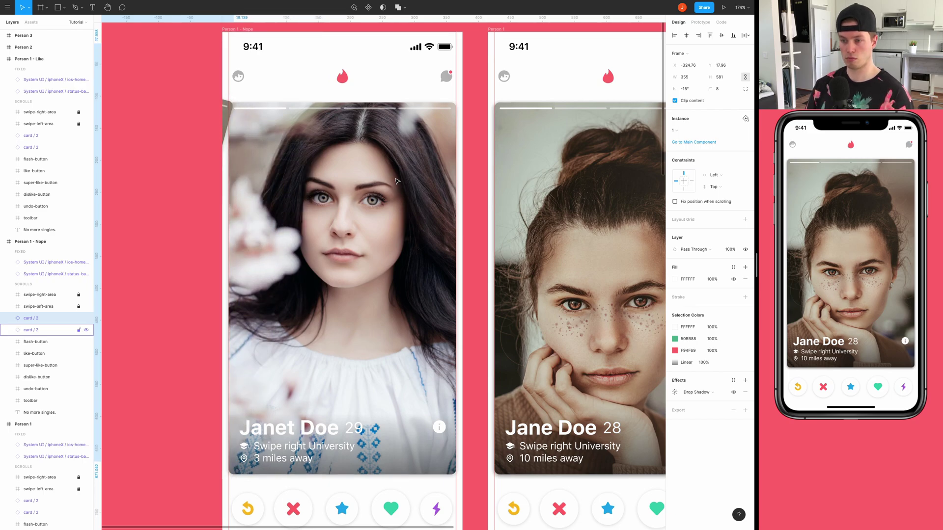
key("Left")
key("Left")
key("Left")
key("Left")
key("Left")
key("Left")
key("Left")
key("Left")
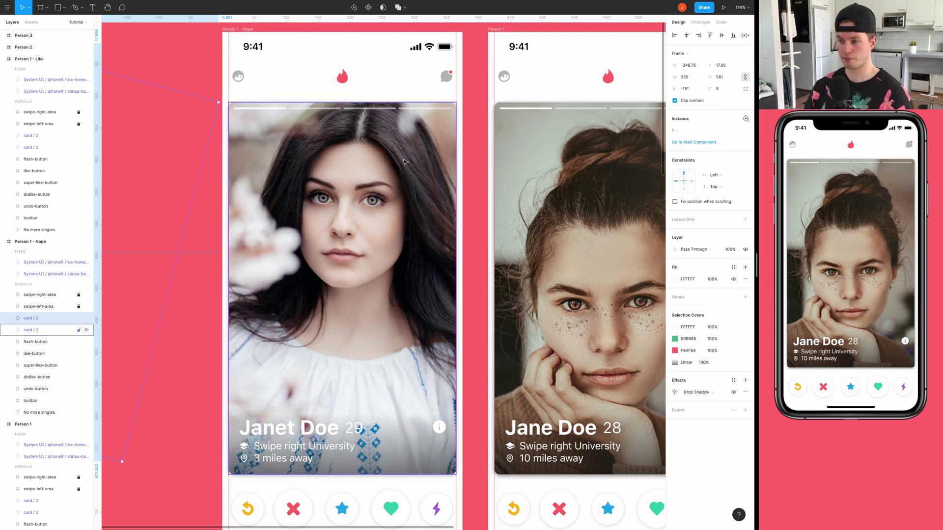
scroll(397, 181, "down", 10)
Duplicate the Person 2 frame and rename the copy 'Person 2 -Like'
left_click(469, 264)
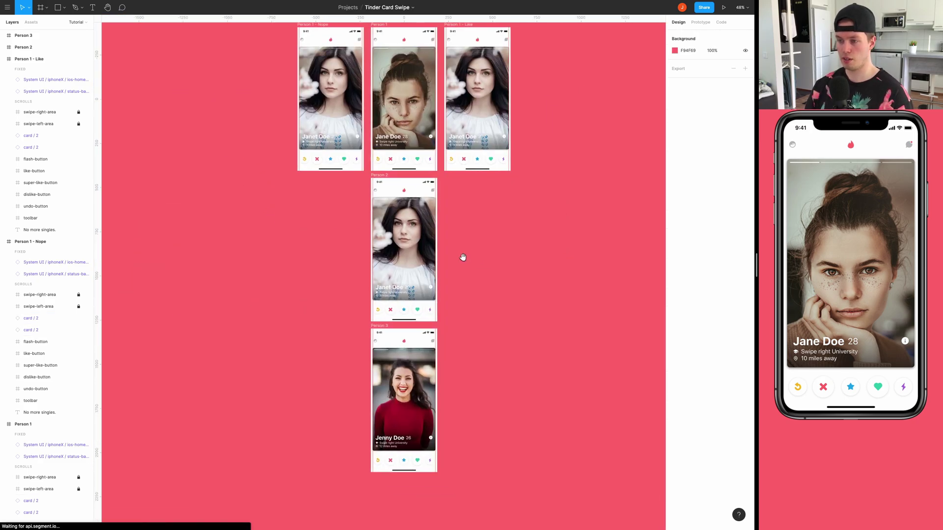
scroll(452, 248, "right", 2)
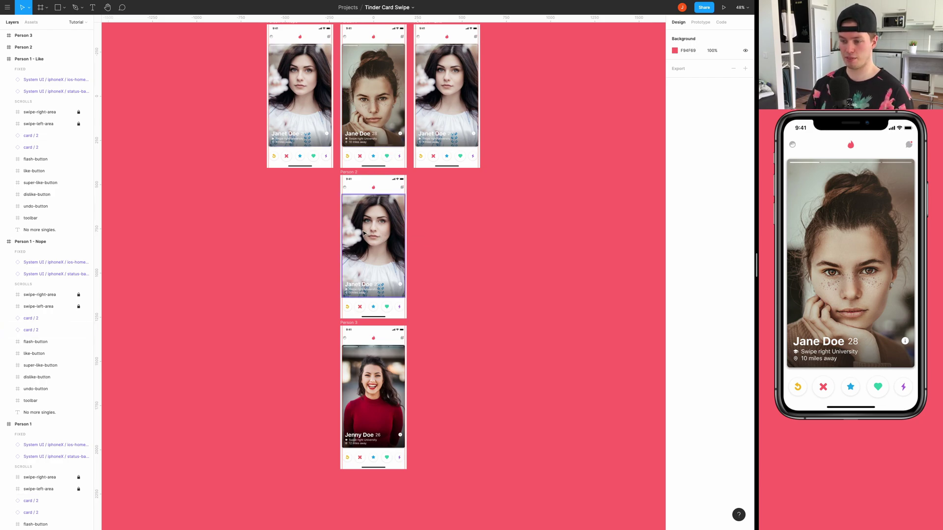
scroll(379, 214, "up", 5)
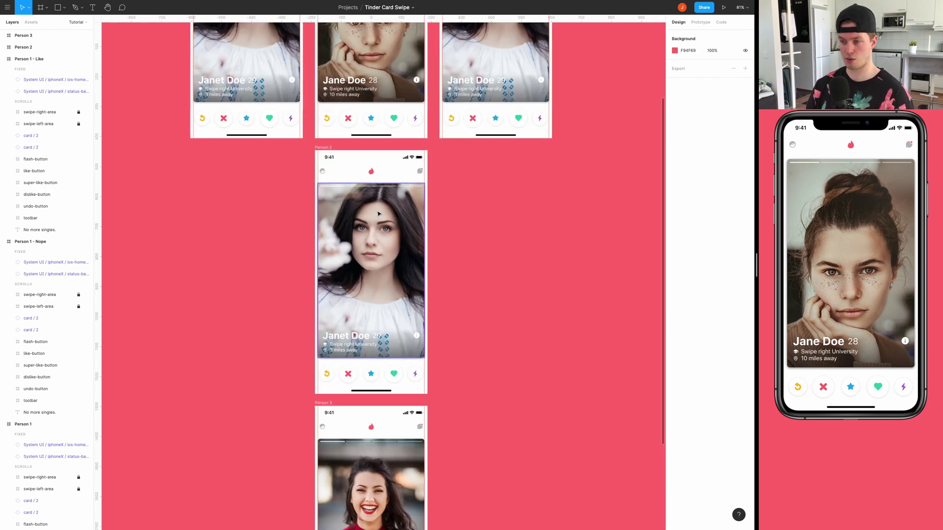
left_click(290, 115)
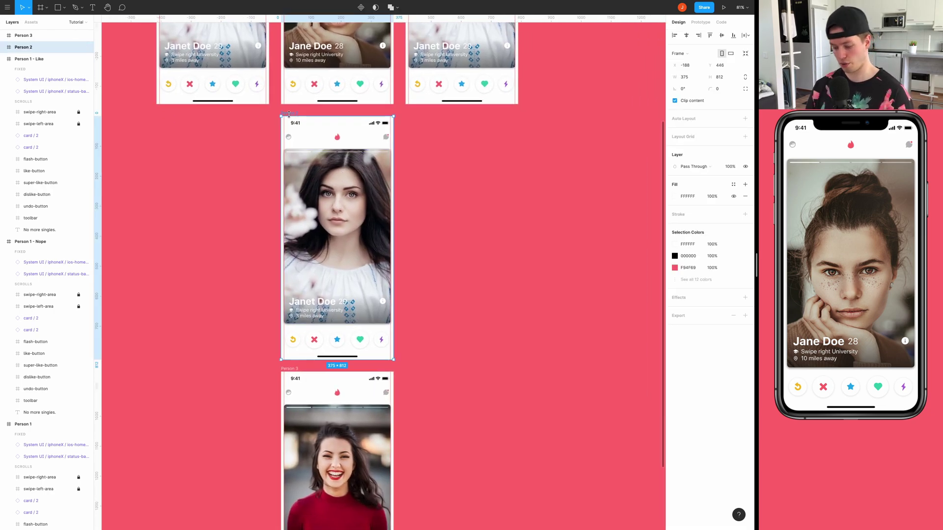
key("ctrl+d")
key("ctrl+r")
type("-Like")
key("Return")
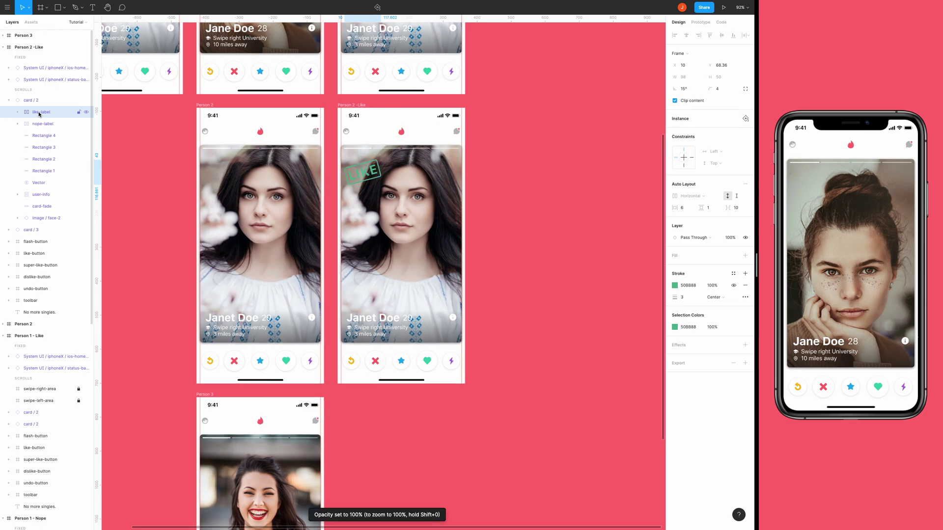
Tilt the copied card, set its stamp to full opacity, and name the frame 'Person 3 - Like'
left_click_drag(344, 144, 314, 184)
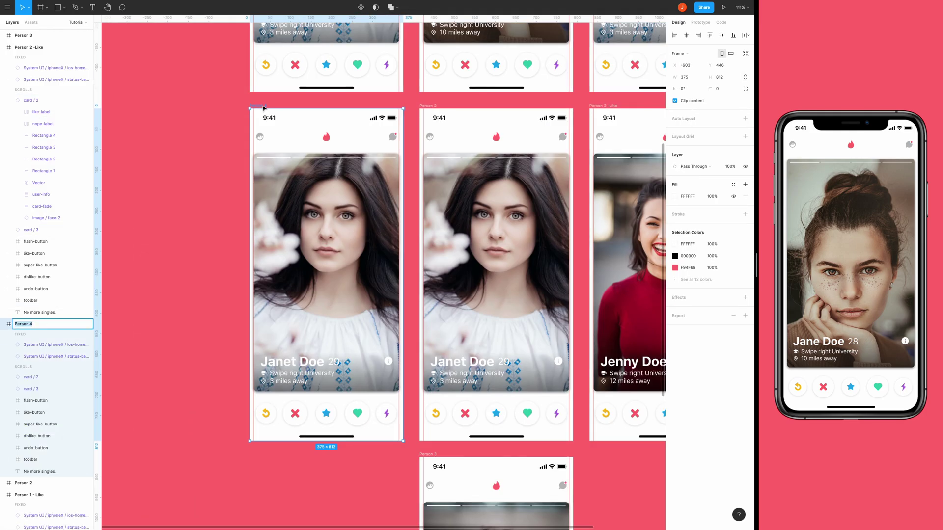
key("0")
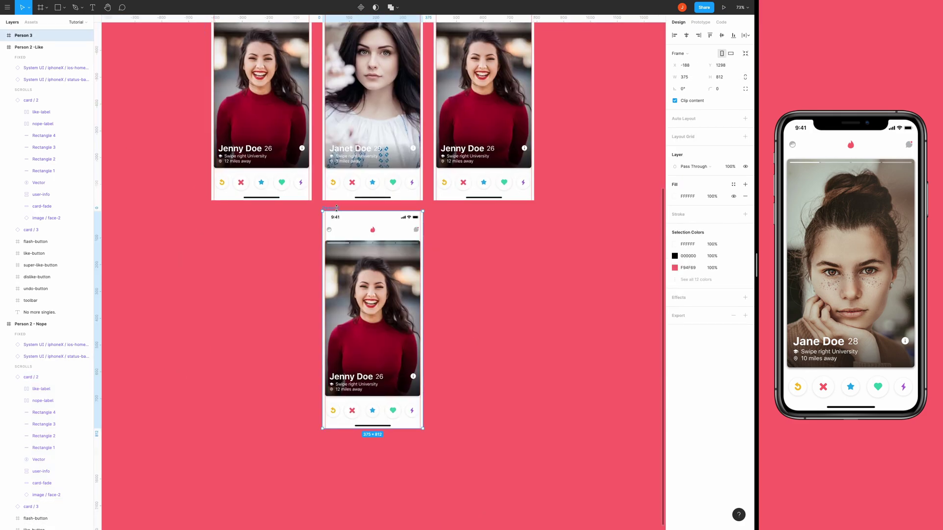
type("- Like")
key("Return")
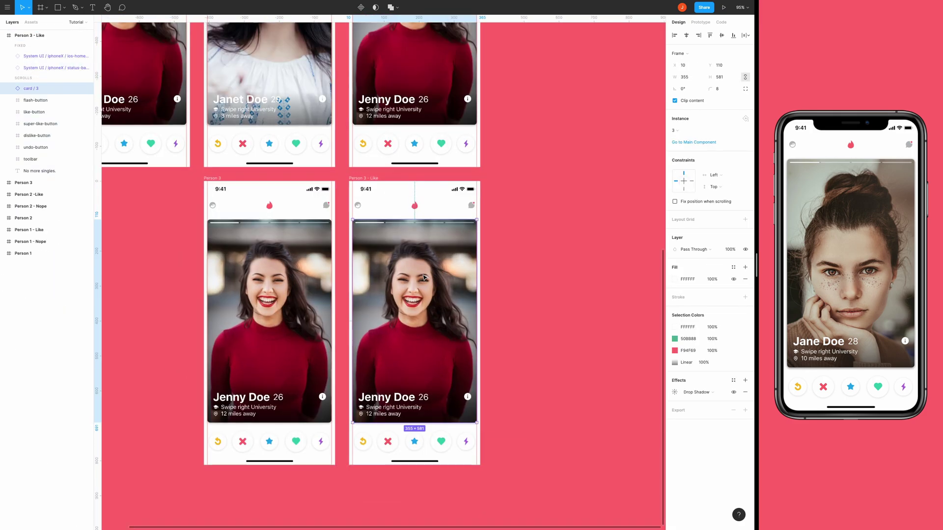
key("0")
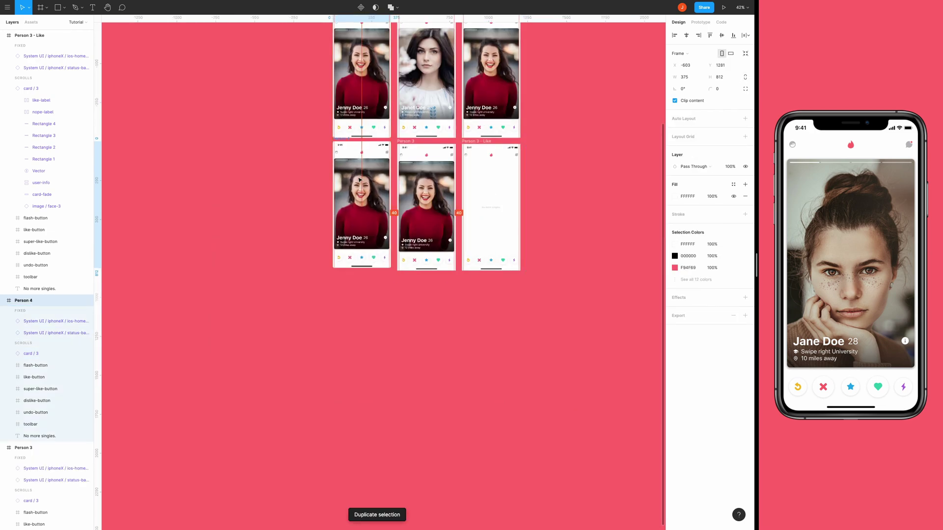
left_click(50, 377)
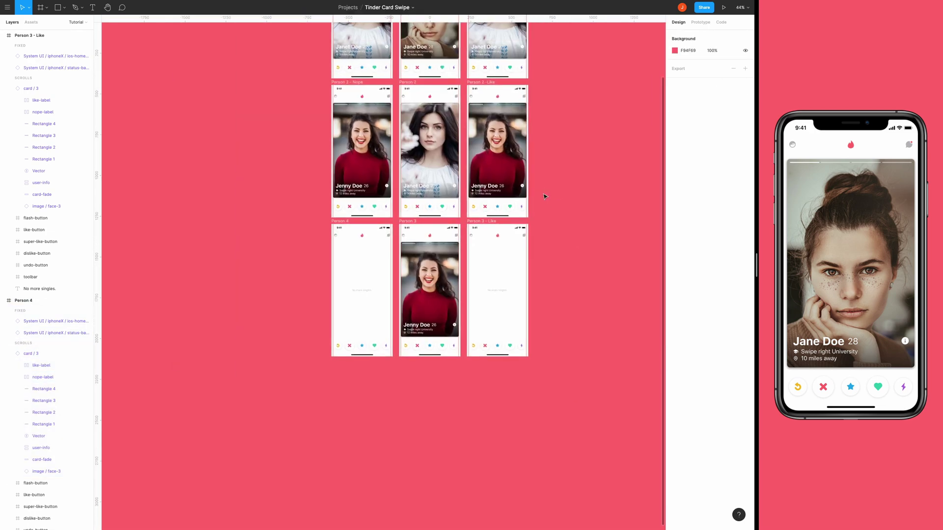
key("shift+1")
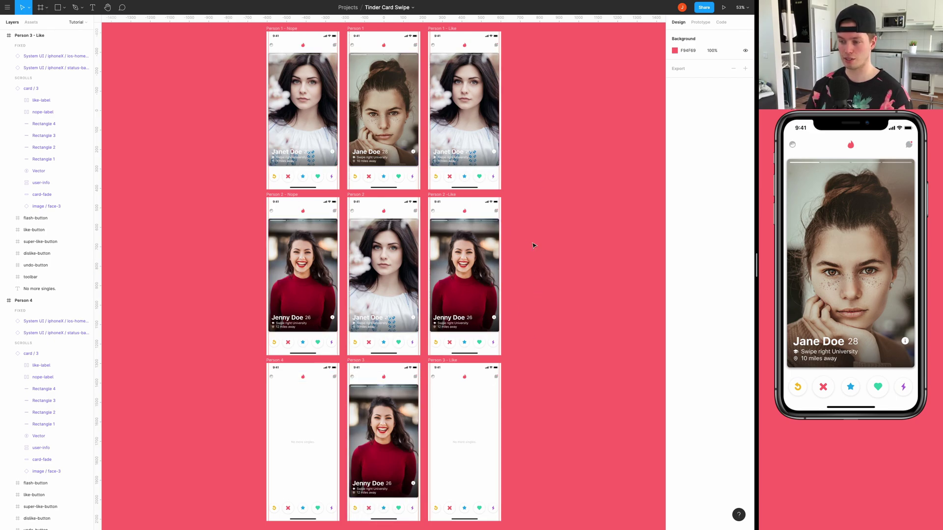
Select the Person 1 frame, expand its layers, and show its Prototype settings
scroll(530, 205, "up", 5)
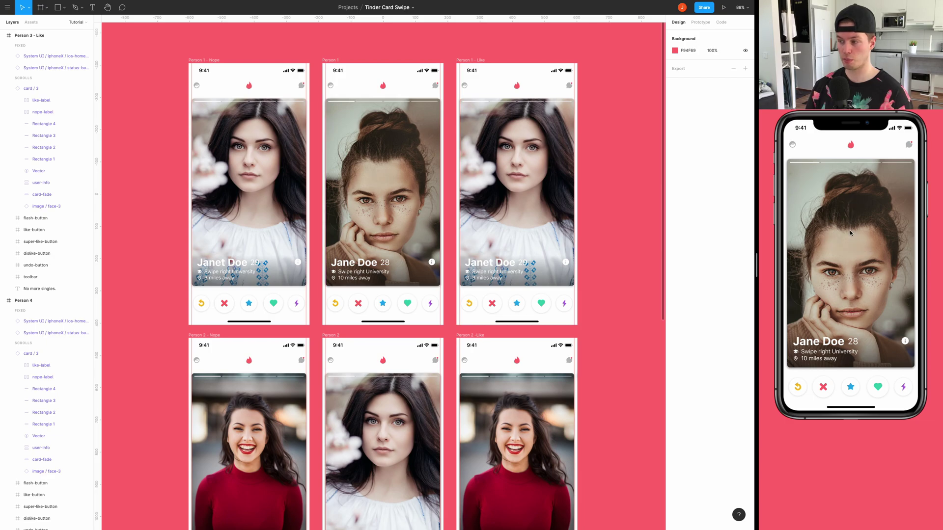
left_click(330, 60)
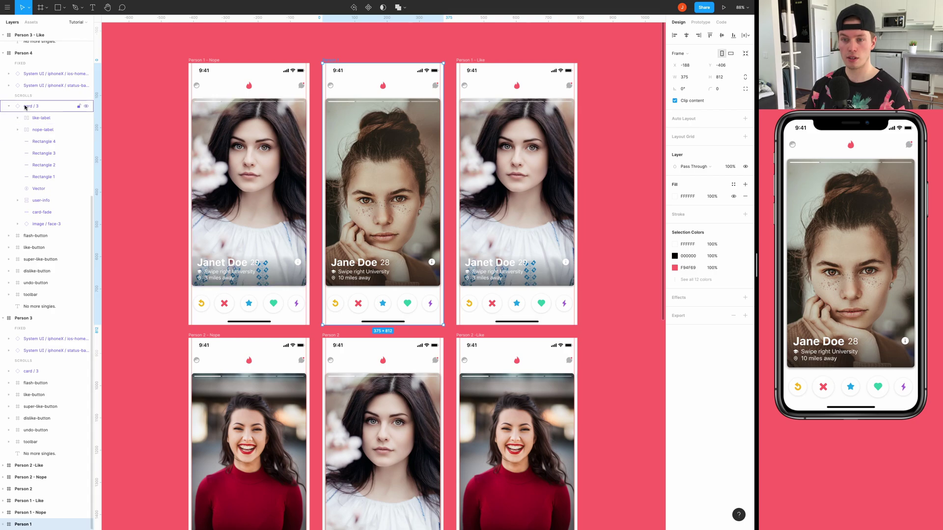
left_click(4, 525)
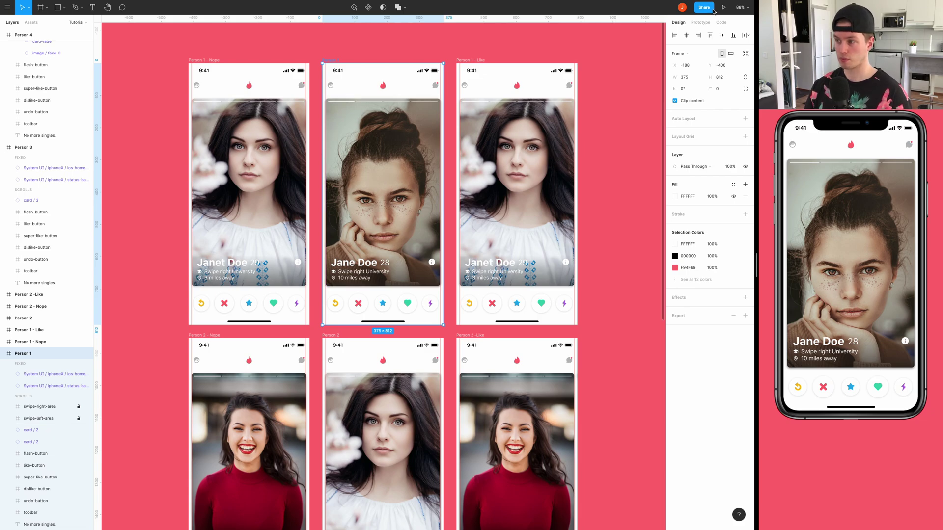
left_click(704, 22)
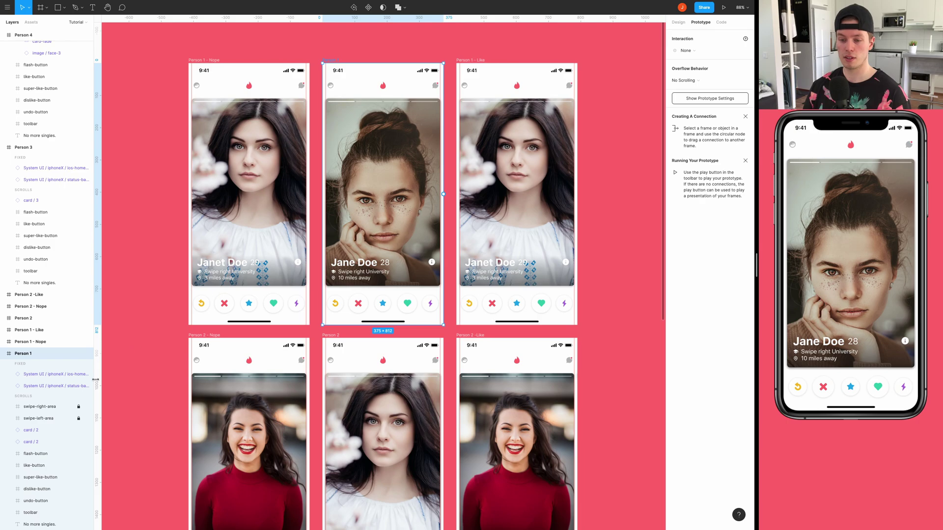
Link swipe-right-area to Person 1 - Like with an On Drag trigger and Push right
left_click(44, 412)
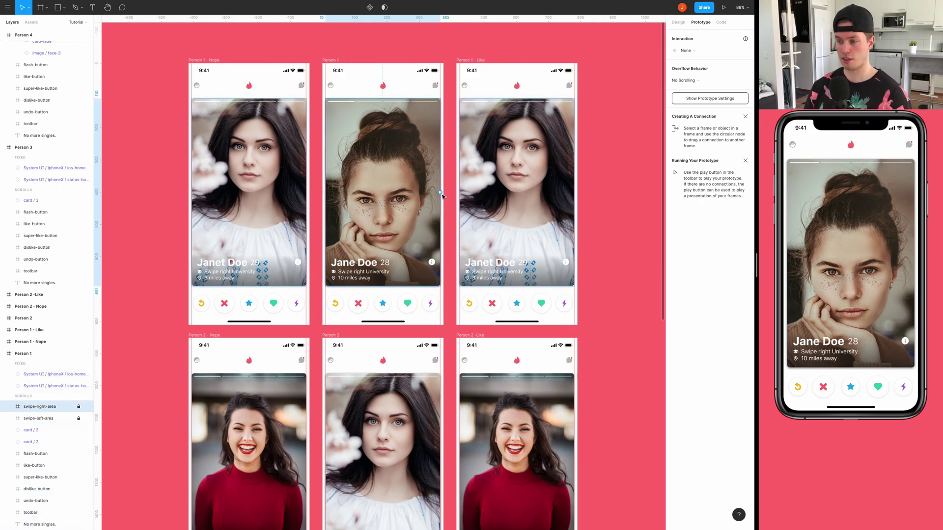
left_click_drag(441, 193, 467, 198)
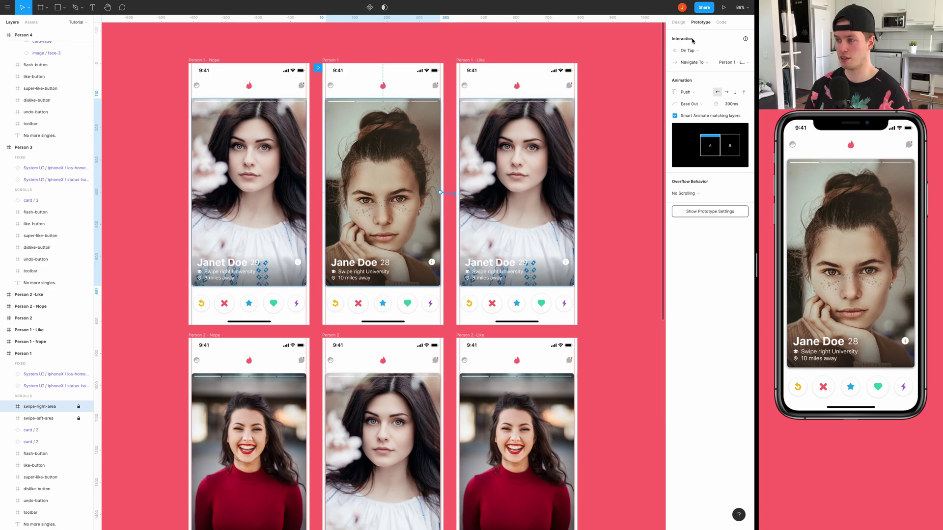
left_click(701, 52)
left_click(696, 61)
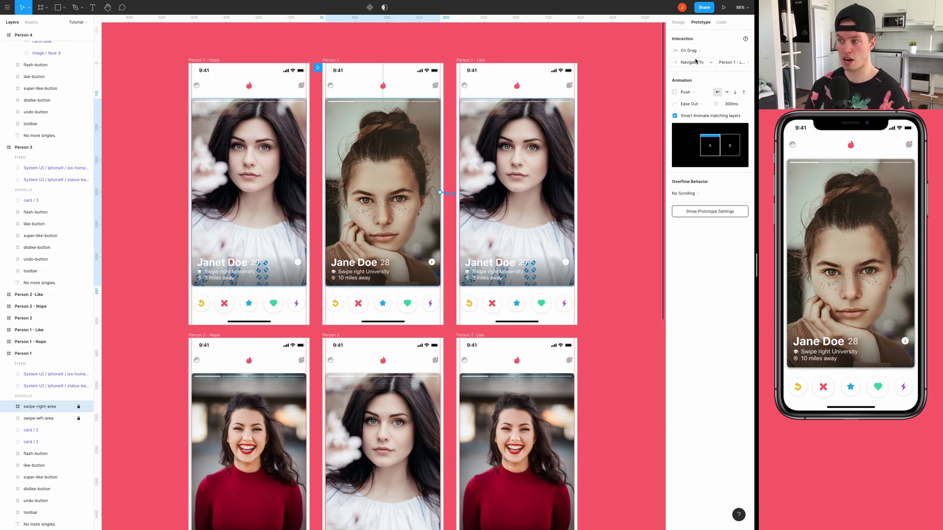
left_click(700, 92)
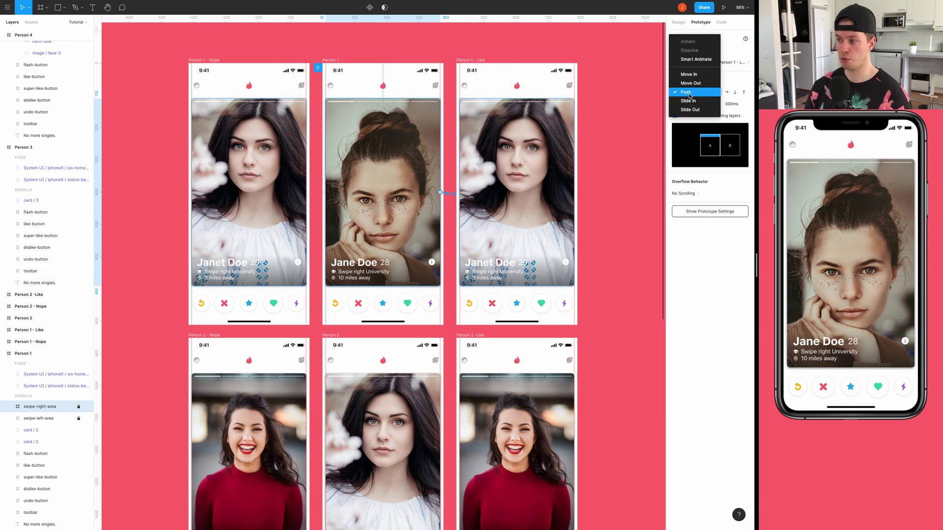
left_click(690, 92)
left_click(727, 92)
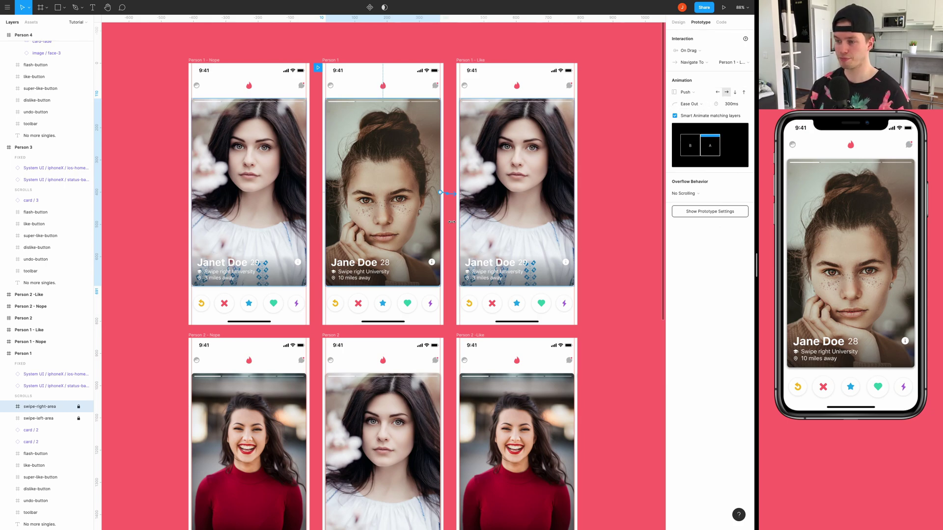
Link swipe-left-area to Person 1 - Nope with On Drag and Push left, then test the swipe
left_click(45, 419)
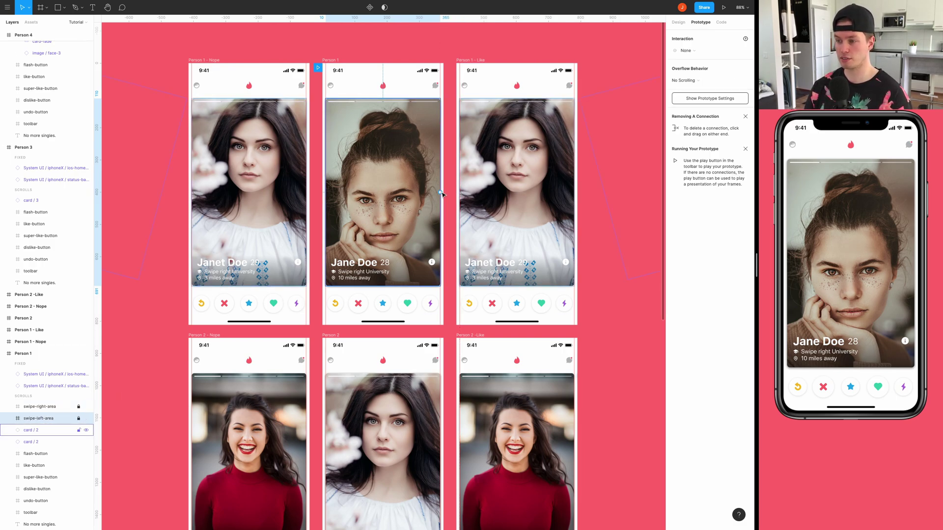
left_click_drag(440, 192, 290, 193)
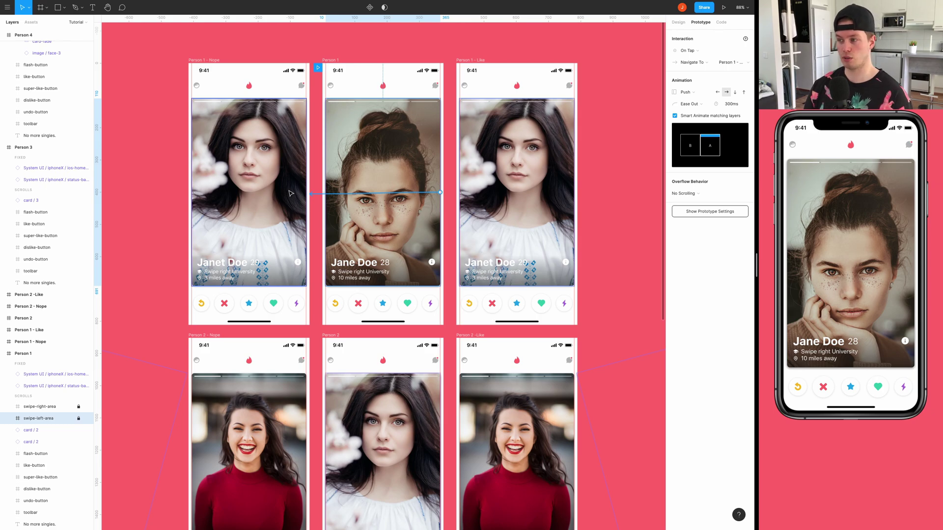
left_click(694, 53)
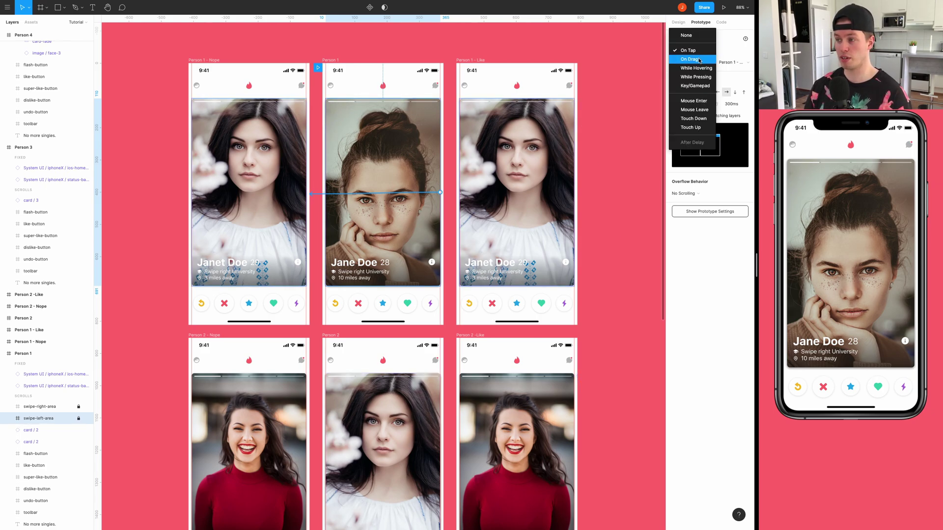
left_click(700, 60)
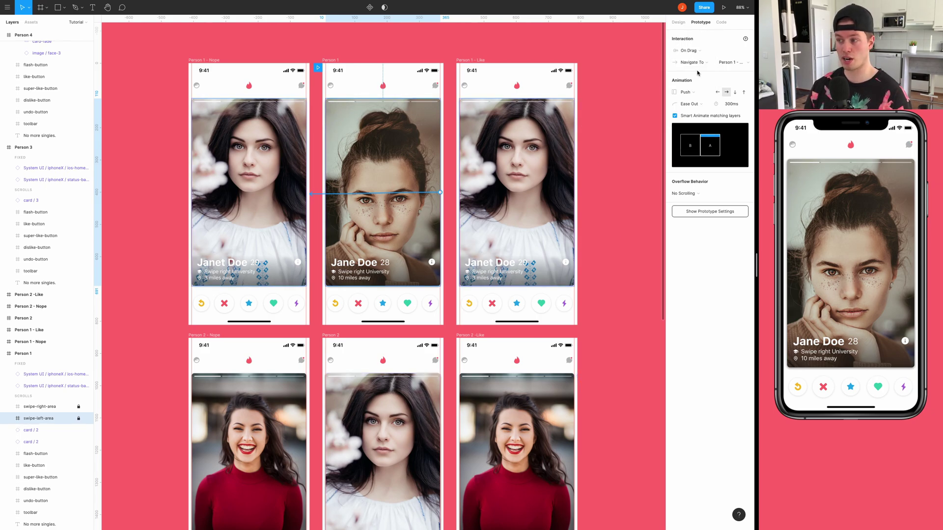
left_click(717, 93)
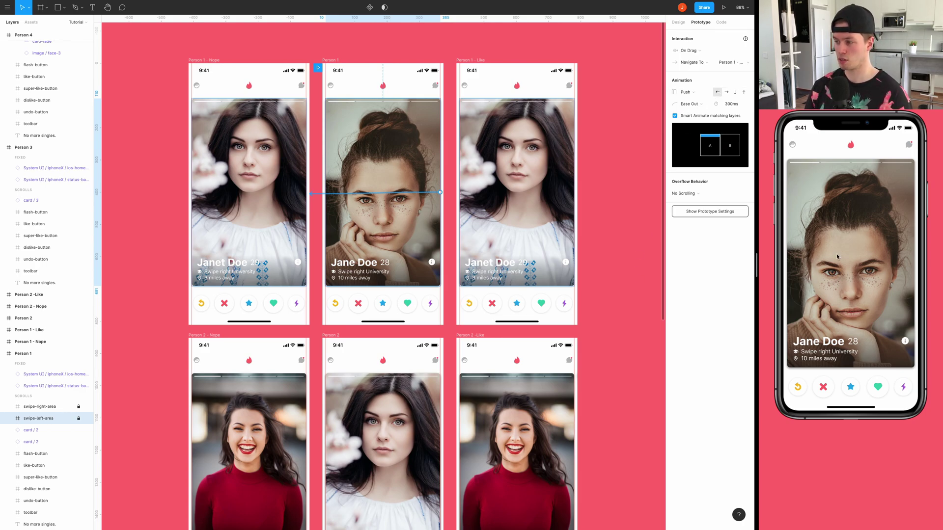
left_click_drag(836, 256, 854, 274)
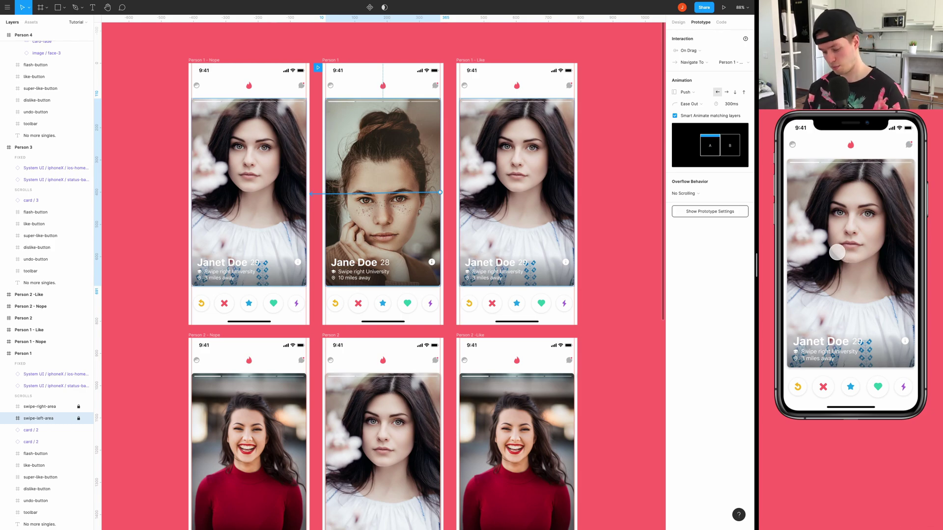
key("r")
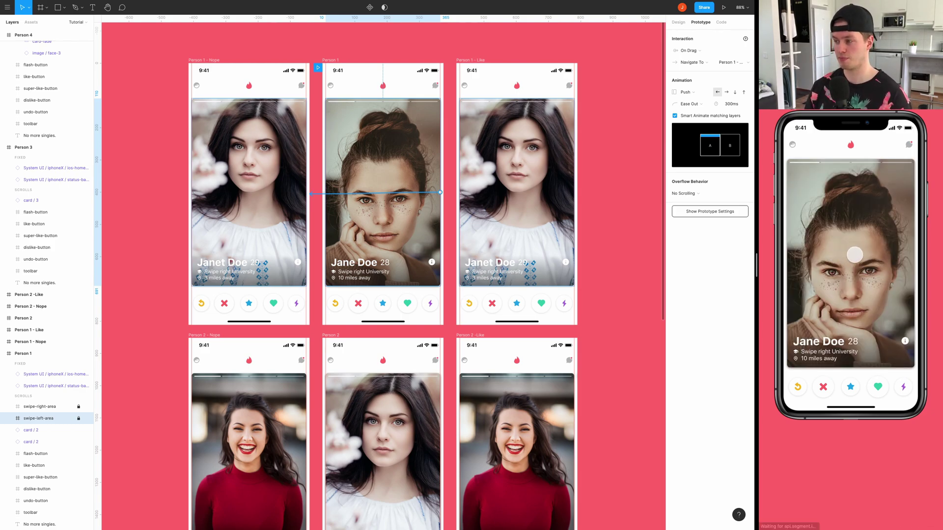
left_click_drag(831, 253, 760, 255)
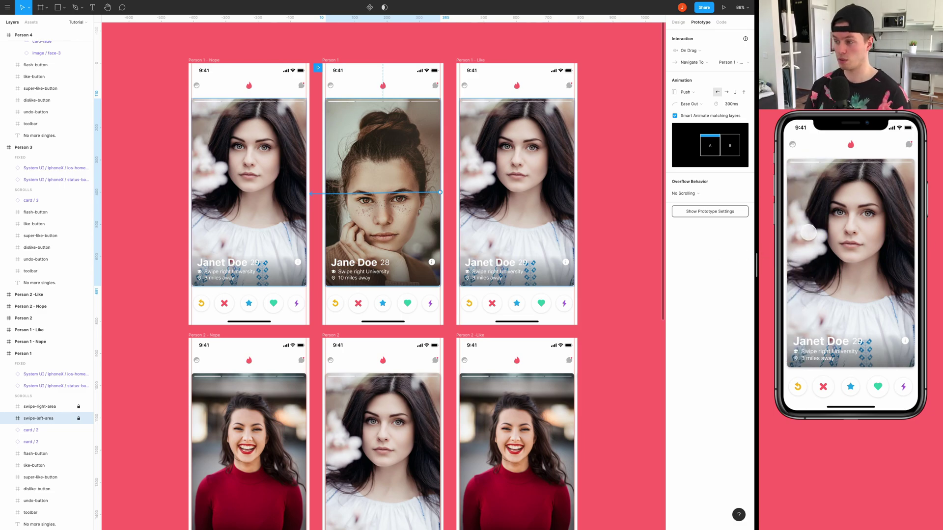
key("r")
scroll(527, 190, "down", 3)
scroll(527, 190, "down", 5)
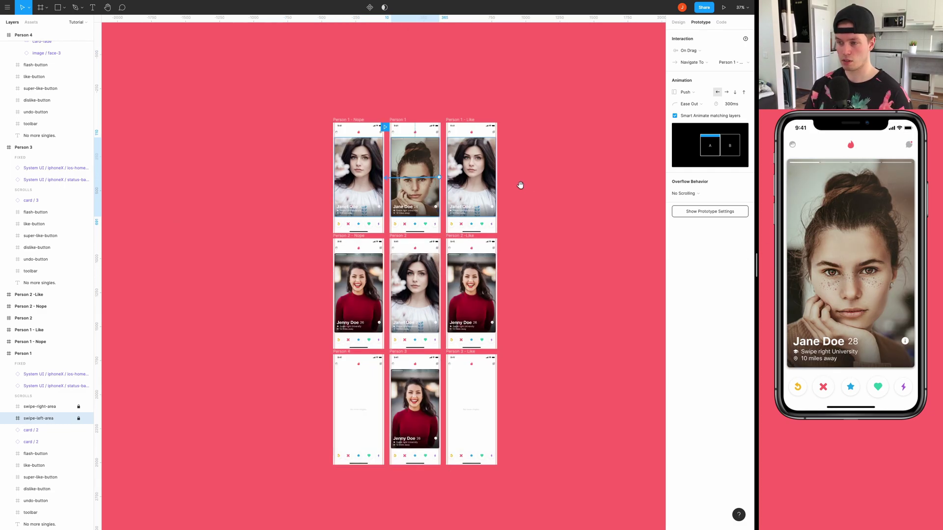
Link Person 1 - Like to Person 2 with an After Delay trigger and Instant transition
scroll(506, 179, "up", 3)
left_click(421, 96)
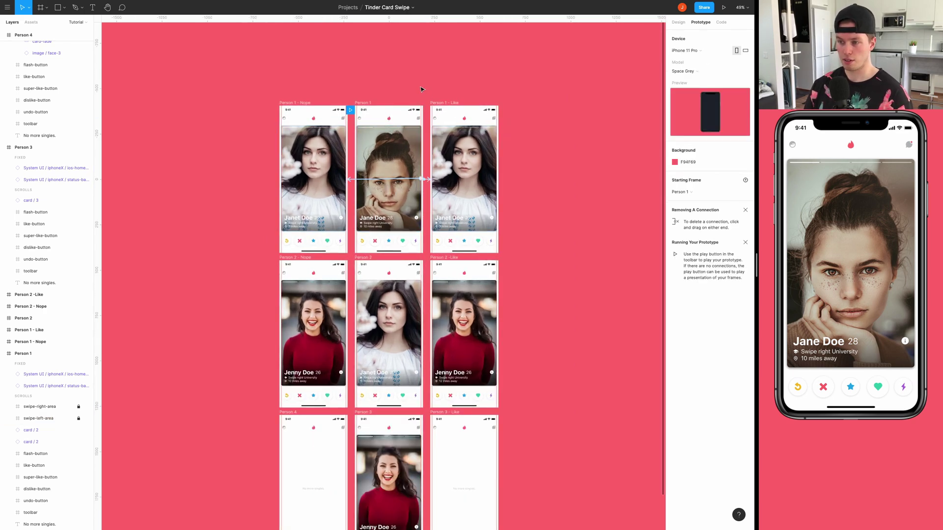
left_click(450, 104)
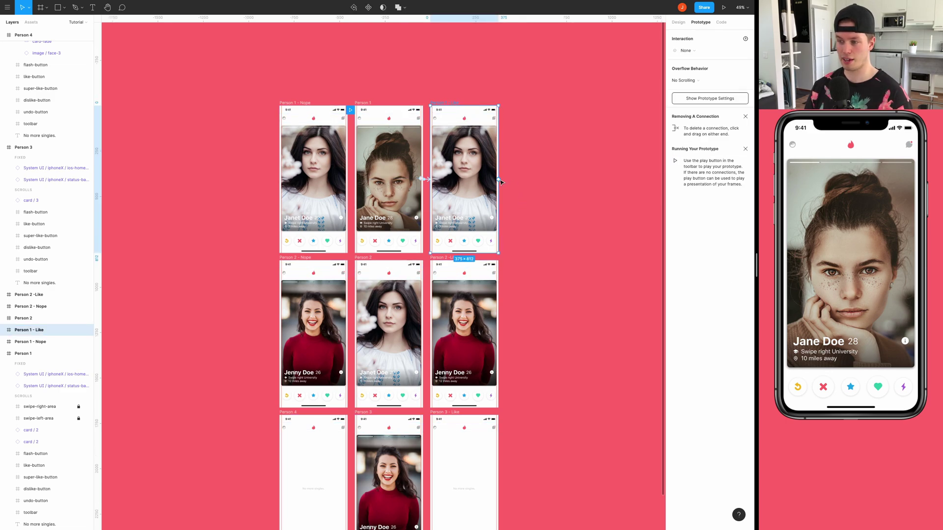
left_click_drag(516, 235, 382, 291)
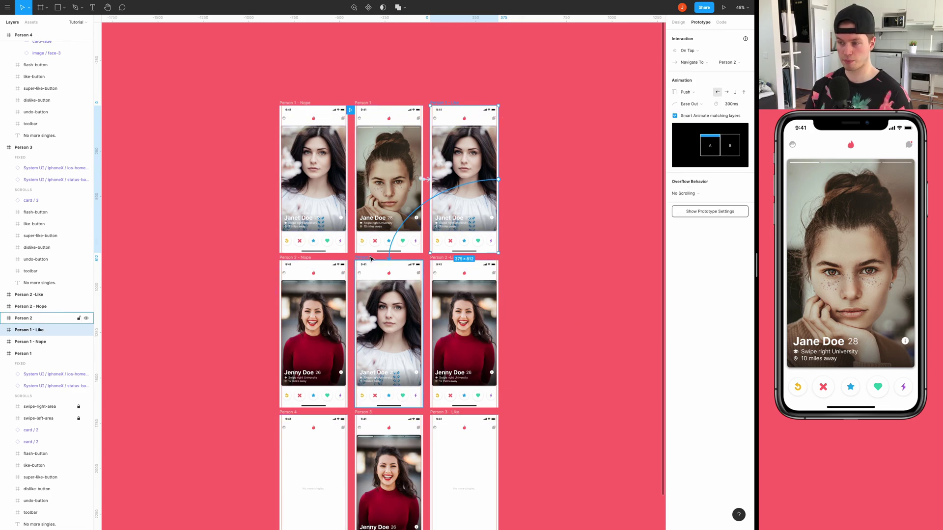
left_click(698, 54)
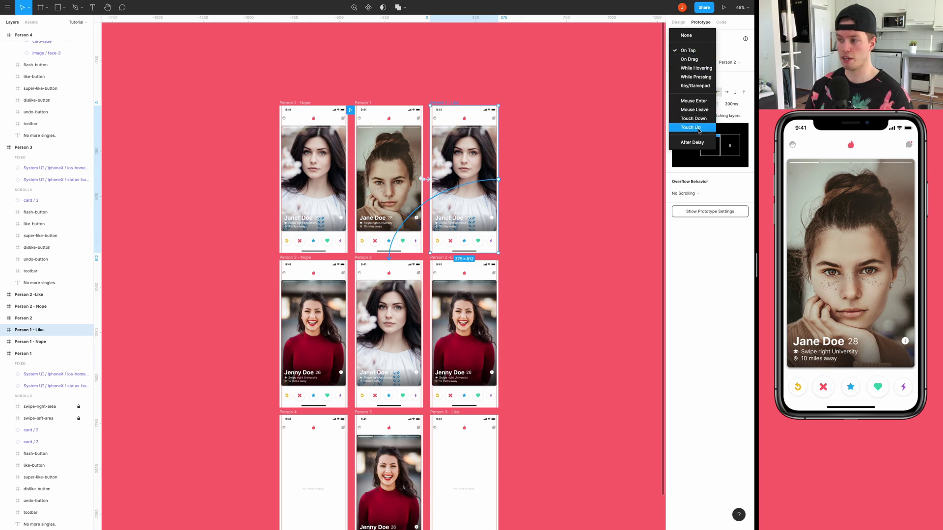
left_click(699, 144)
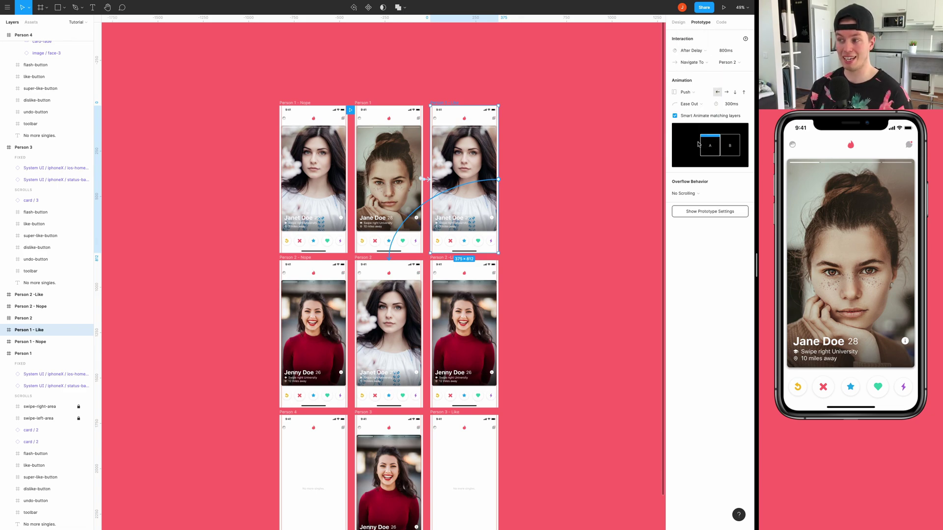
left_click(731, 50)
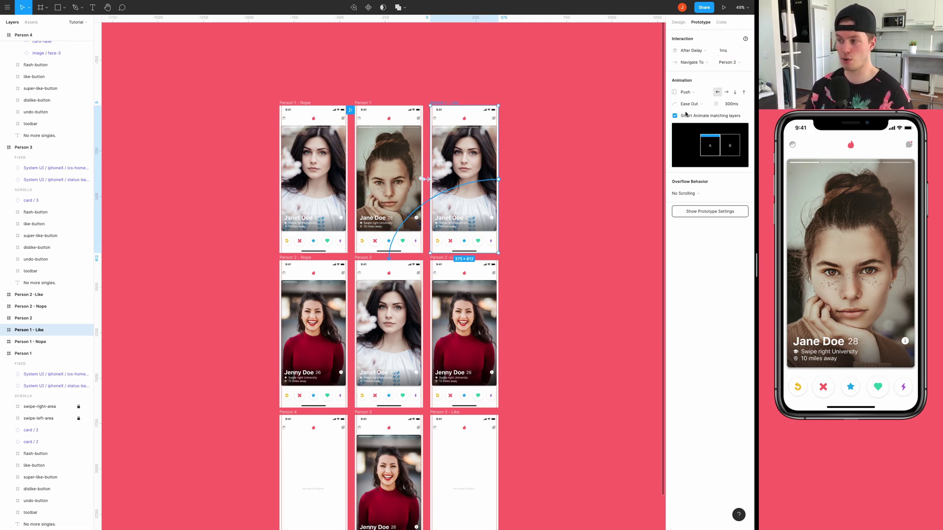
left_click(695, 93)
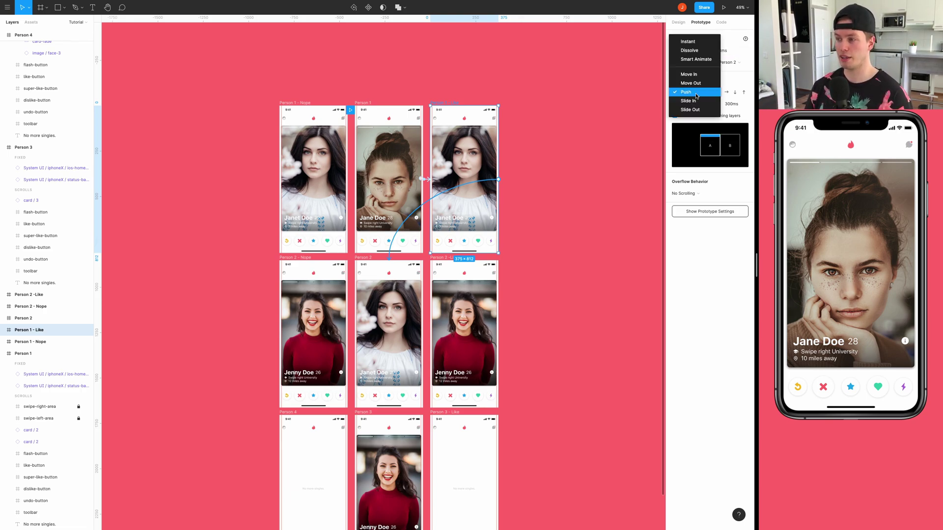
left_click(690, 43)
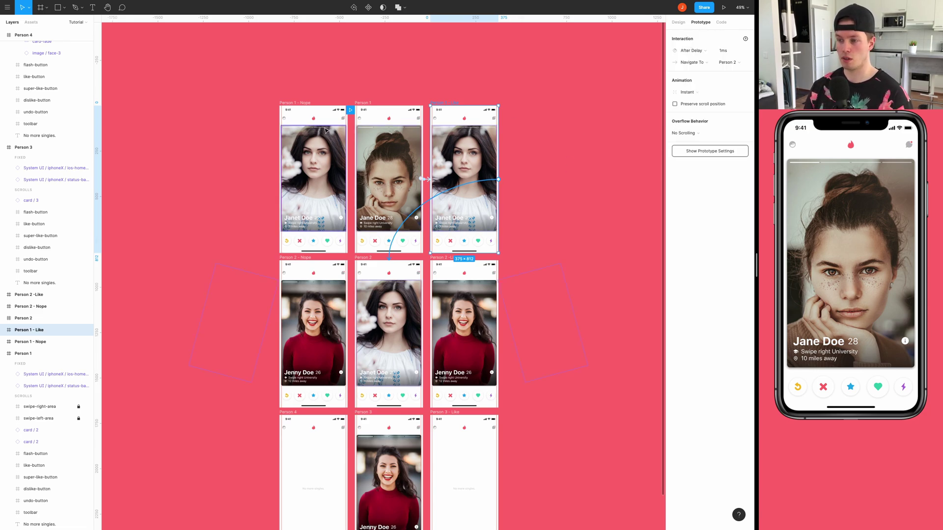
Link Person 1 - Nope to Person 2, advancing after a 1 ms delay
left_click(302, 103)
scroll(300, 118, "down", 3)
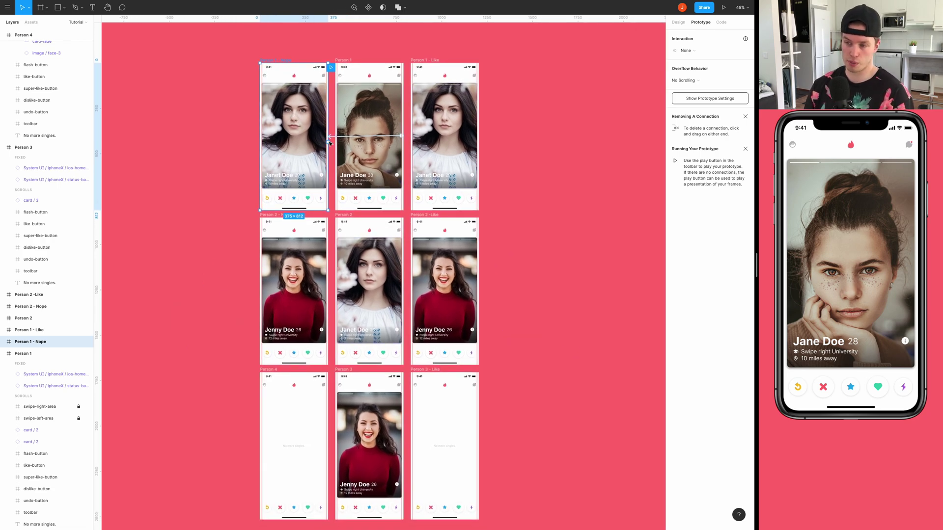
left_click_drag(330, 143, 369, 245)
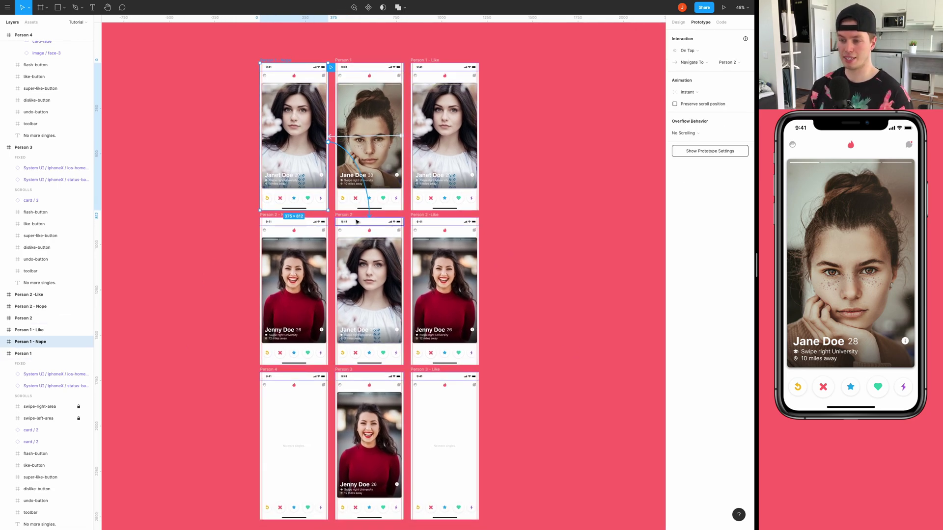
left_click(690, 50)
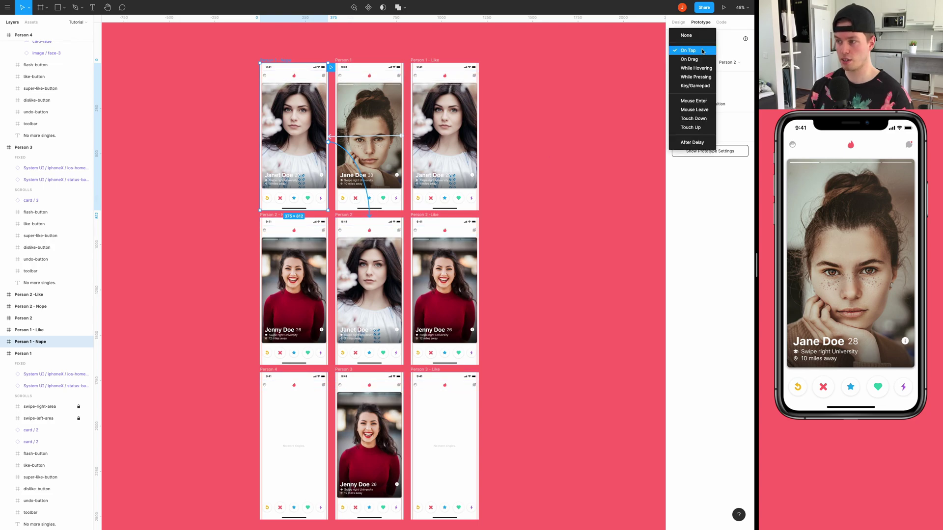
left_click(696, 142)
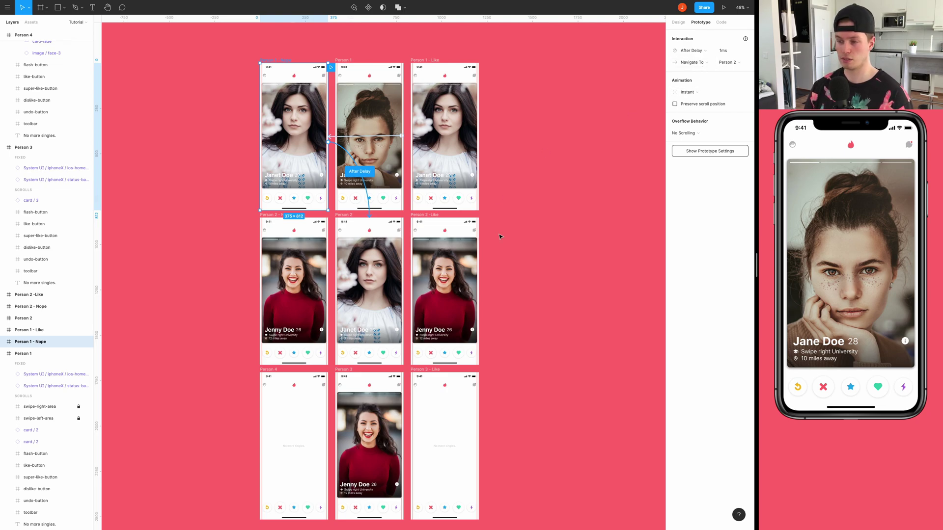
scroll(500, 236, "down", 3)
scroll(500, 236, "right", 2)
scroll(422, 192, "left", 3)
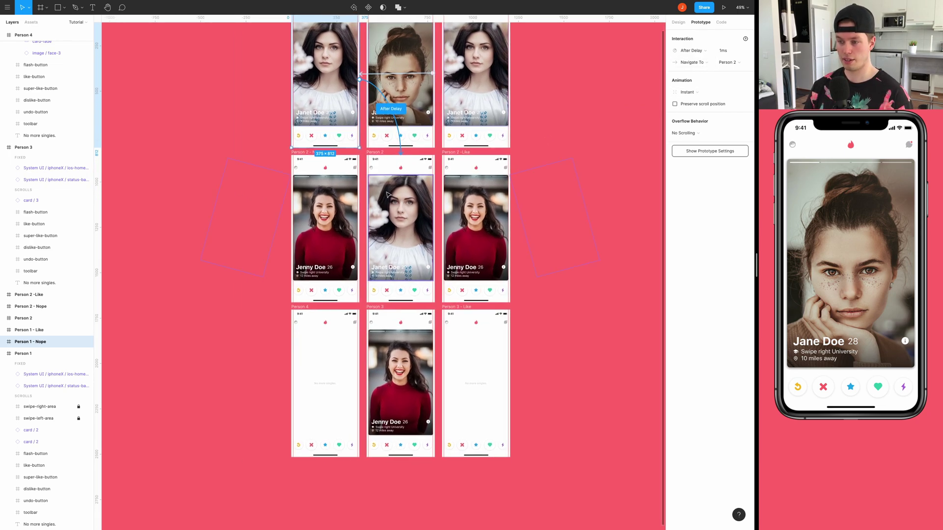
scroll(387, 195, "up", 5)
scroll(343, 147, "up", 3)
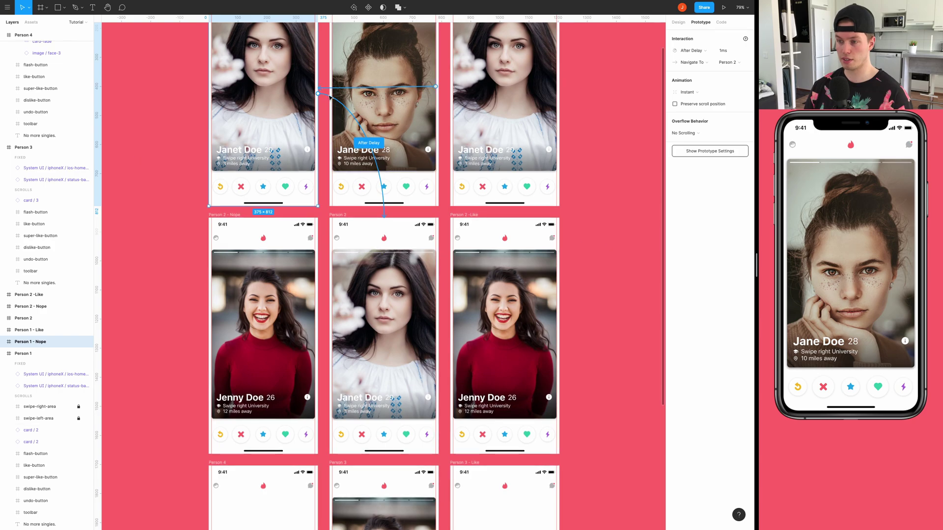
left_click(611, 221)
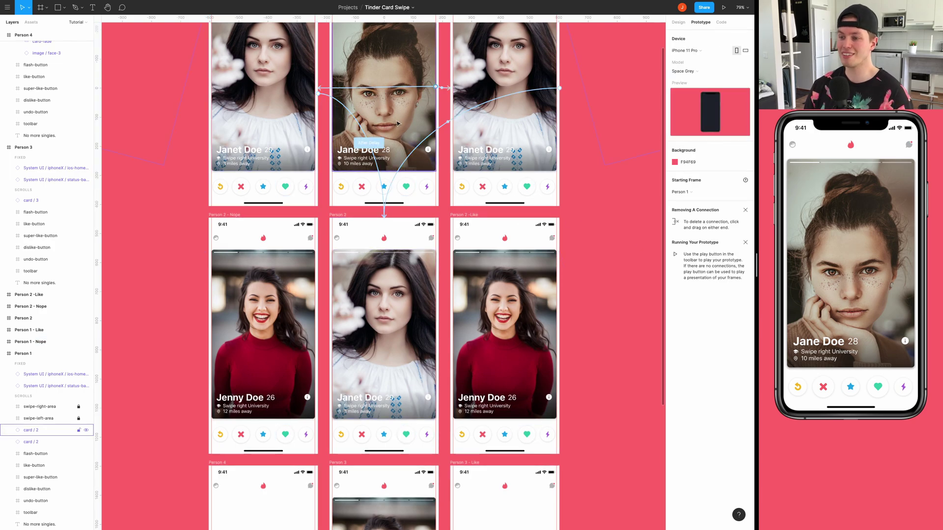
Draw a new frame over the Janet Doe card in Person 2
scroll(361, 246, "down", 3)
scroll(361, 246, "down", 1)
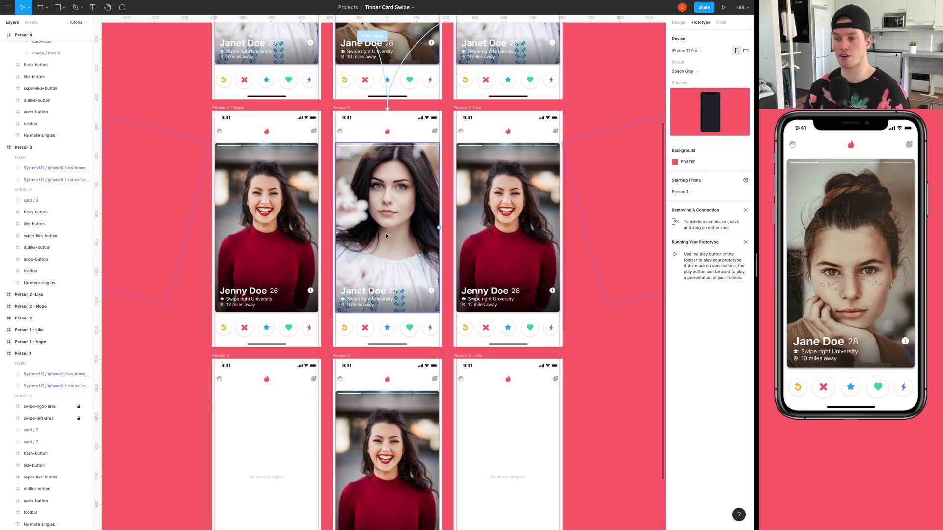
scroll(397, 243, "down", 1)
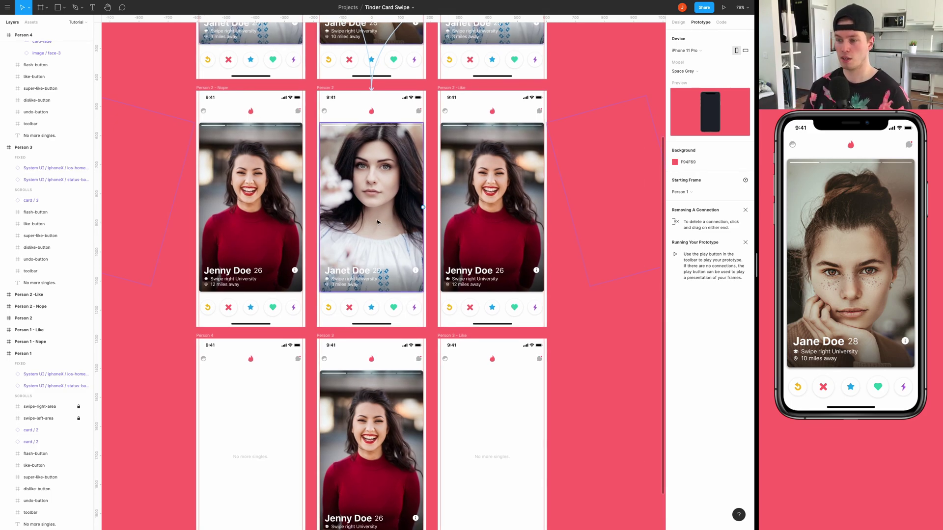
left_click(377, 222)
scroll(373, 219, "down", 3)
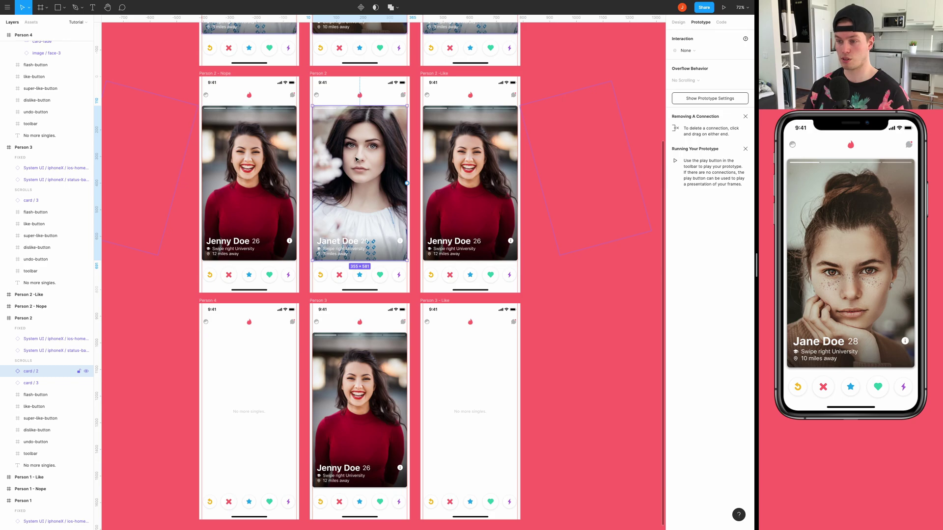
left_click_drag(356, 158, 368, 171)
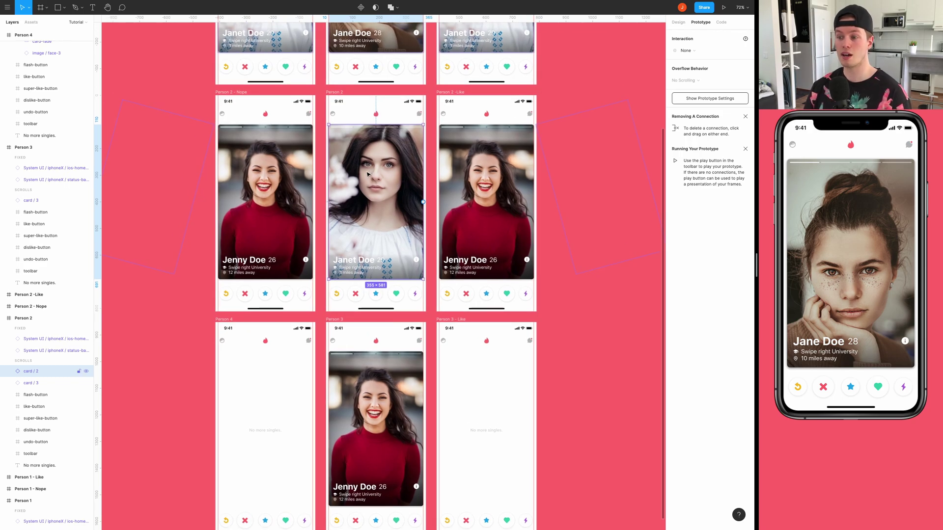
key("f")
scroll(391, 108, "up", 3)
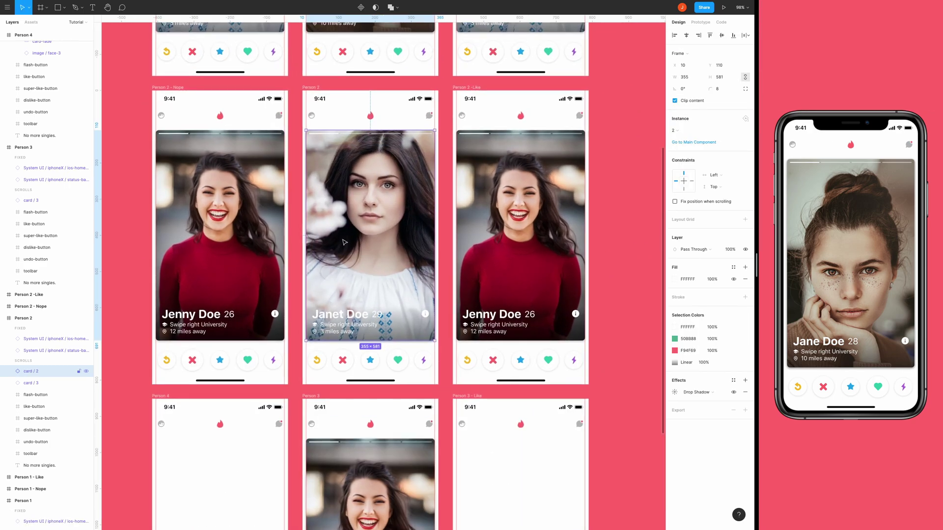
left_click_drag(306, 130, 434, 342)
scroll(368, 246, "down", 2)
Name the frame swipe-right-area, lock it, and duplicate it as swipe-left-area
double_click(31, 371)
type("swipe-right-area")
key("Return")
key("ctrl+shift+l")
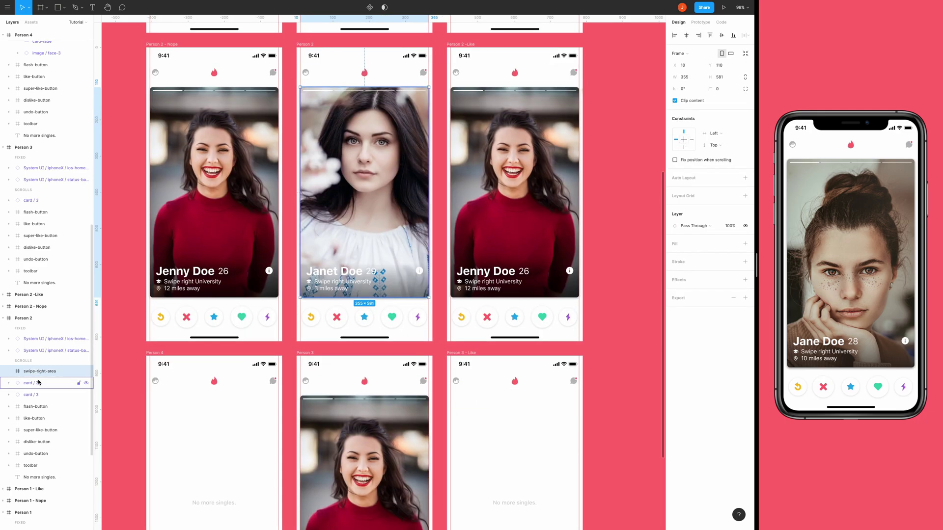
key("ctrl+d")
double_click(42, 386)
type("left")
key("Return")
scroll(363, 245, "down", 5)
Frame the Person 3 card, move card/3 out, and create its swipe-right-area and swipe-left-area frames
key("f")
left_click_drag(284, 134, 413, 344)
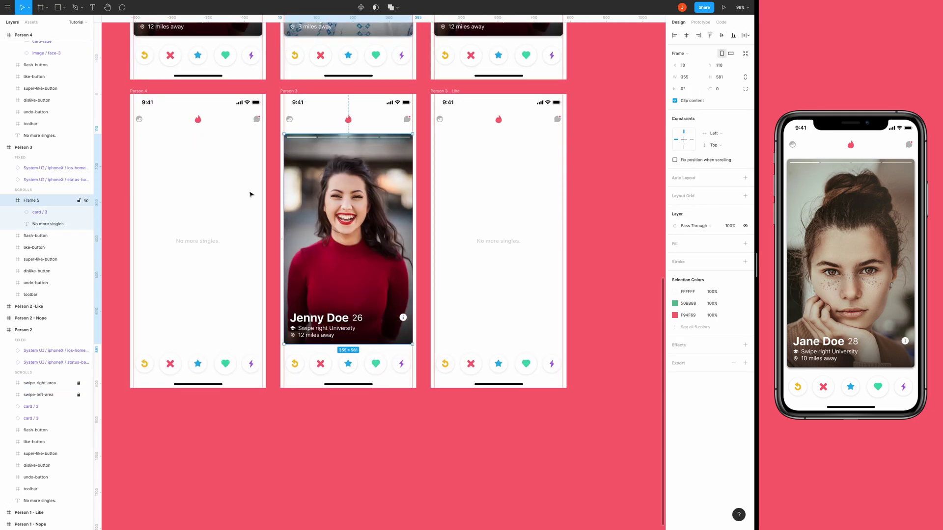
left_click_drag(33, 212, 15, 291)
double_click(31, 200)
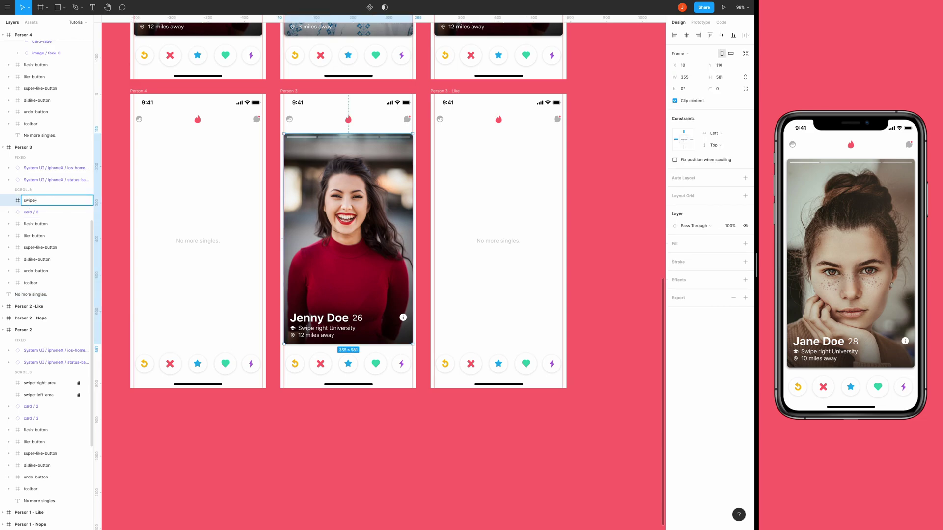
type("swipe-right-area")
key("Return")
key("ctrl+d")
double_click(43, 212)
type("left")
key("Return")
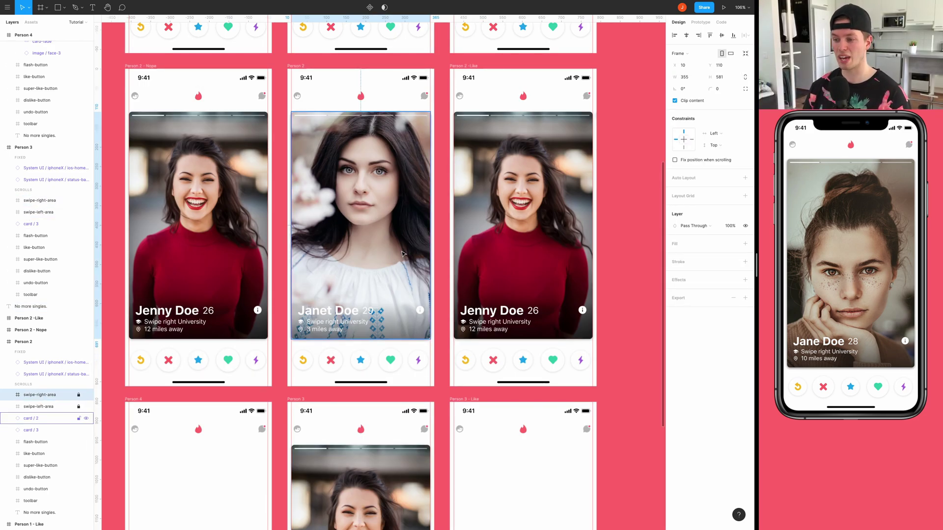
Link Person 2's swipe-right-area to Person 2 -Like, On Drag with a Push from the right
scroll(402, 253, "down", 2)
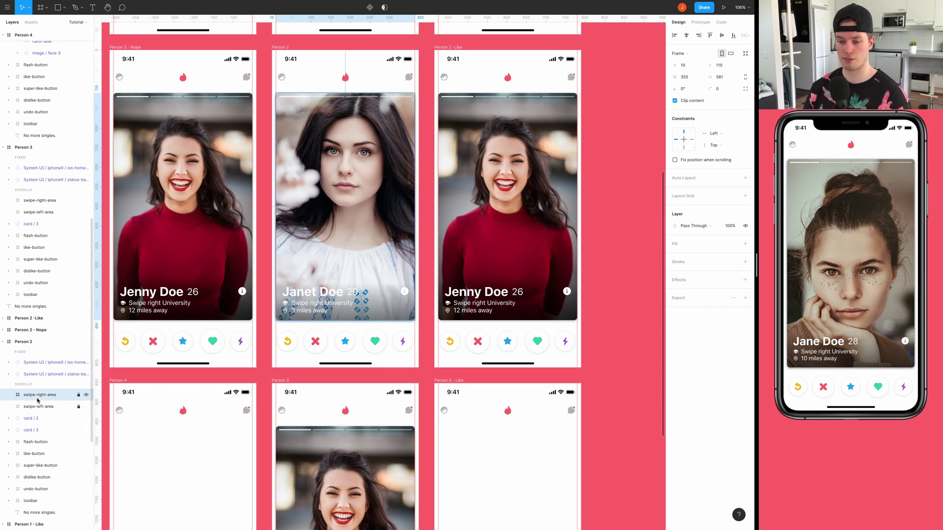
scroll(305, 252, "left", 3)
scroll(305, 252, "up", 1)
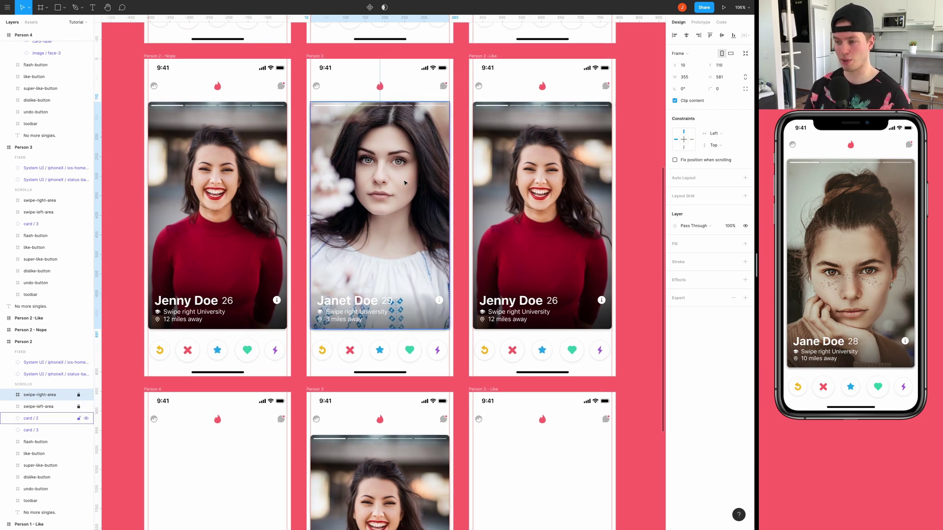
scroll(353, 198, "down", 5)
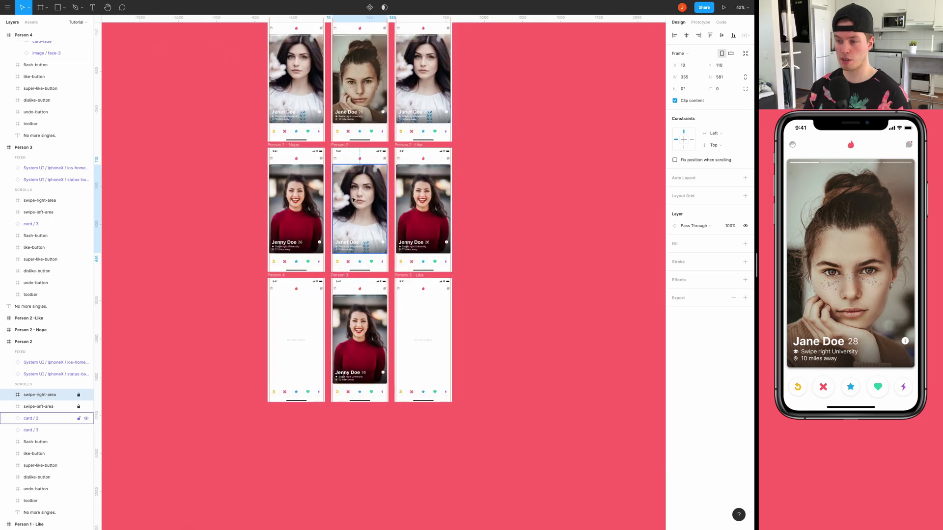
scroll(353, 199, "up", 5)
scroll(352, 199, "down", 1)
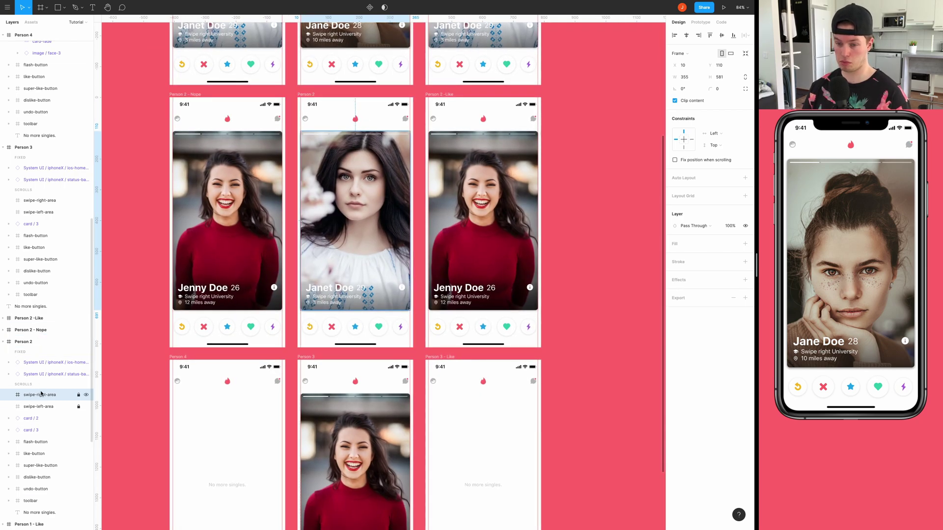
left_click(700, 23)
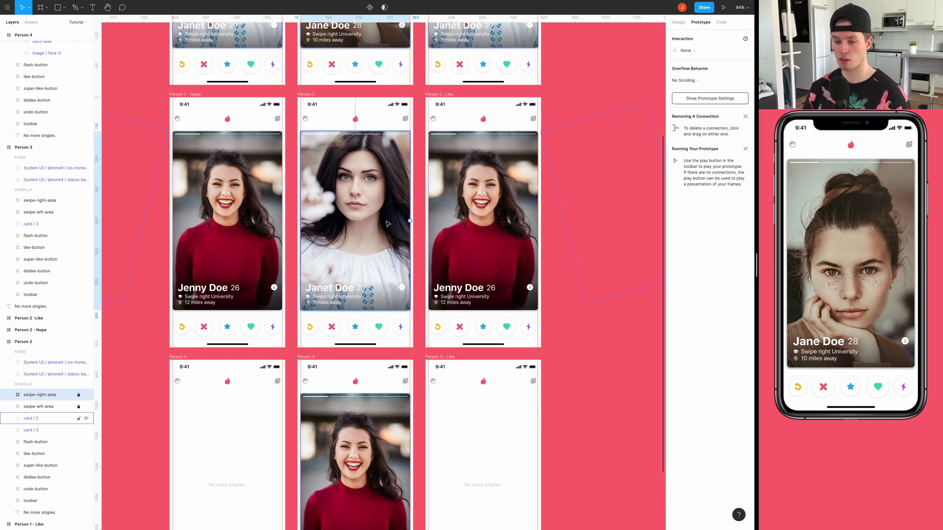
left_click_drag(409, 220, 484, 207)
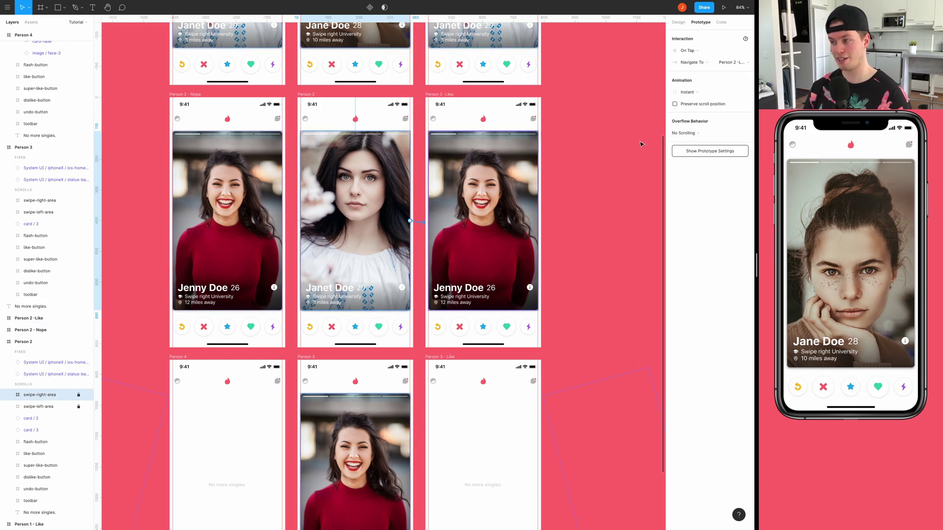
left_click(688, 51)
left_click(696, 61)
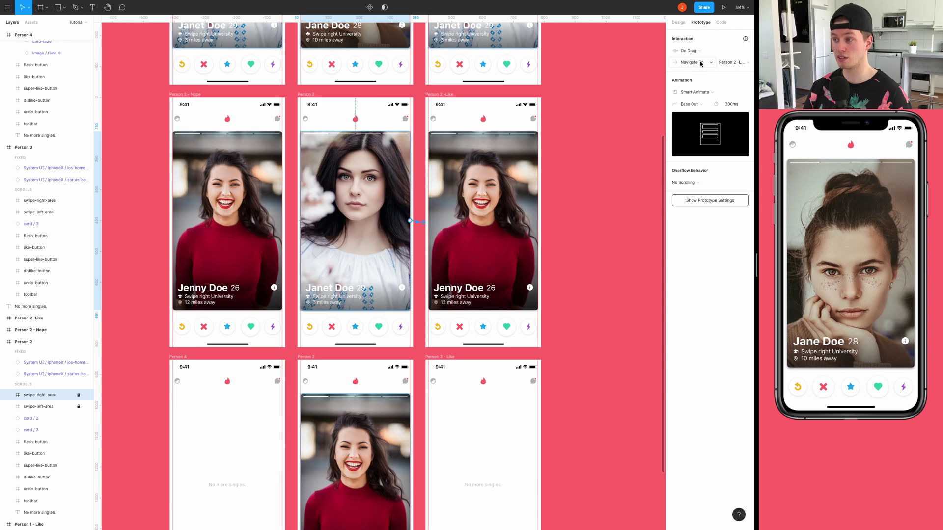
left_click(698, 92)
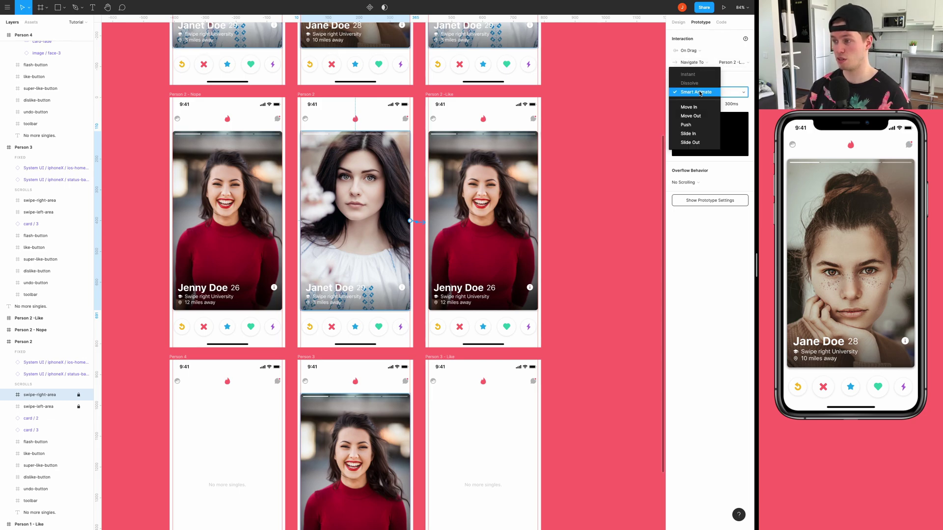
left_click(690, 116)
left_click(727, 92)
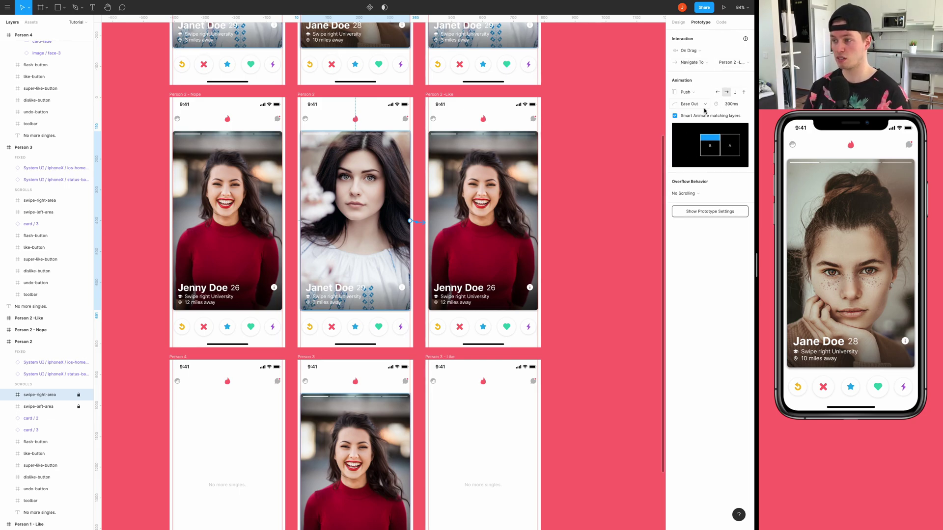
Link Person 2's swipe-left-area to Person 2 - Nope, On Drag with a leftward Push
left_click(38, 406)
left_click_drag(411, 222, 231, 221)
left_click(687, 51)
left_click(692, 62)
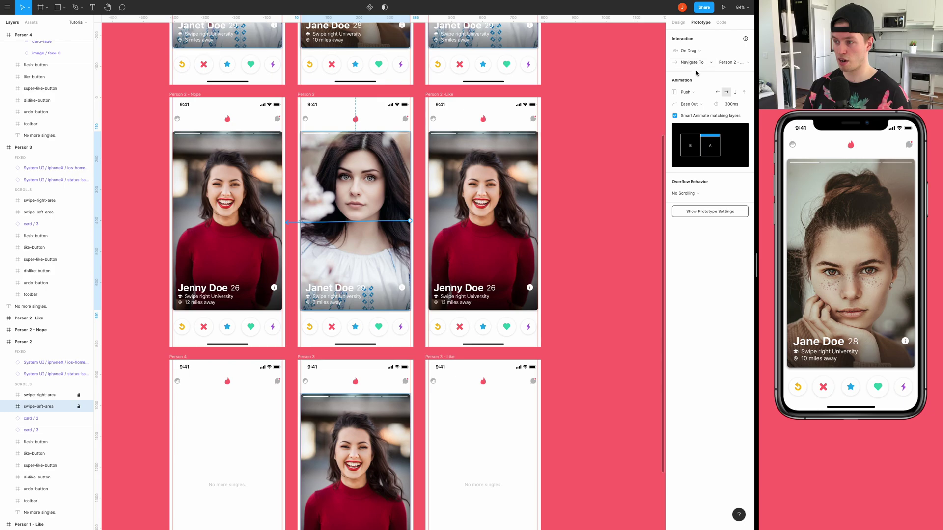
left_click(718, 92)
left_click_drag(313, 255, 339, 168)
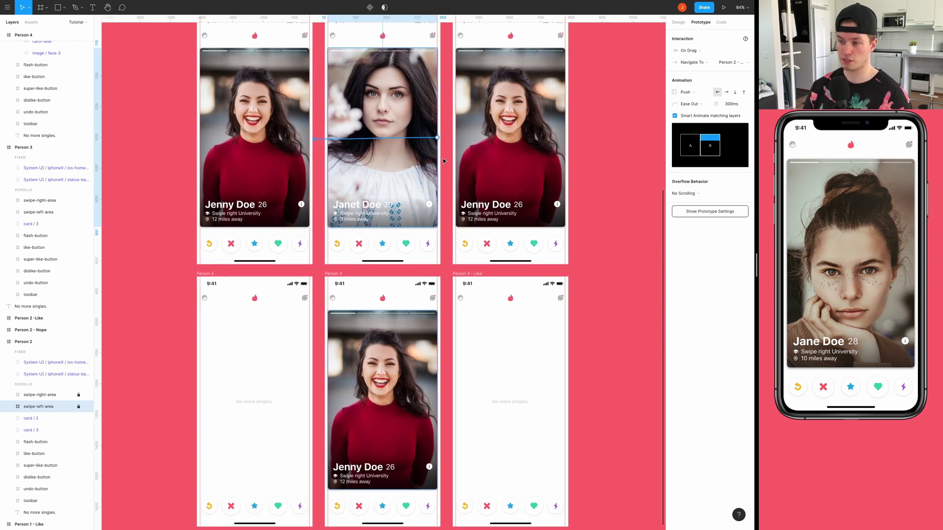
scroll(340, 167, "down", 2)
scroll(340, 167, "up", 2)
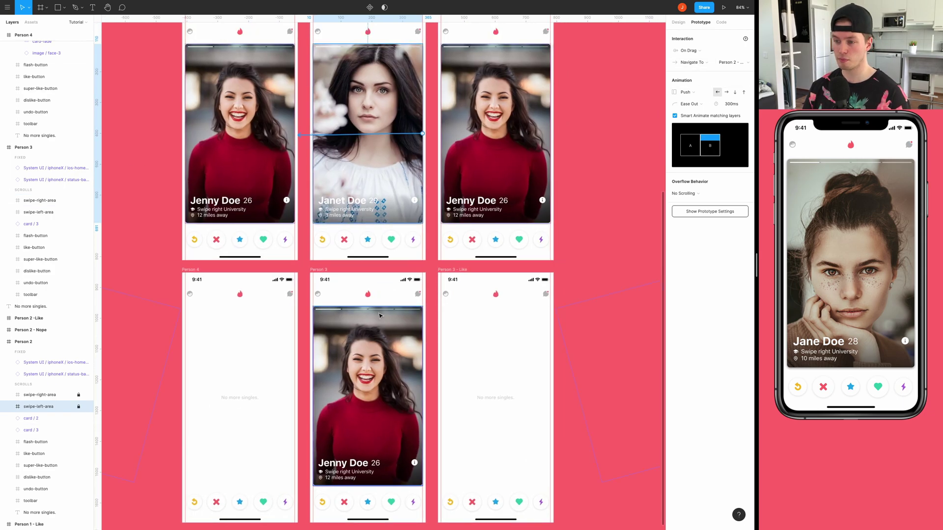
scroll(463, 119, "up", 3)
Make Person 2 -Like advance instantly to Person 3 After Delay of 1 ms
left_click(454, 82)
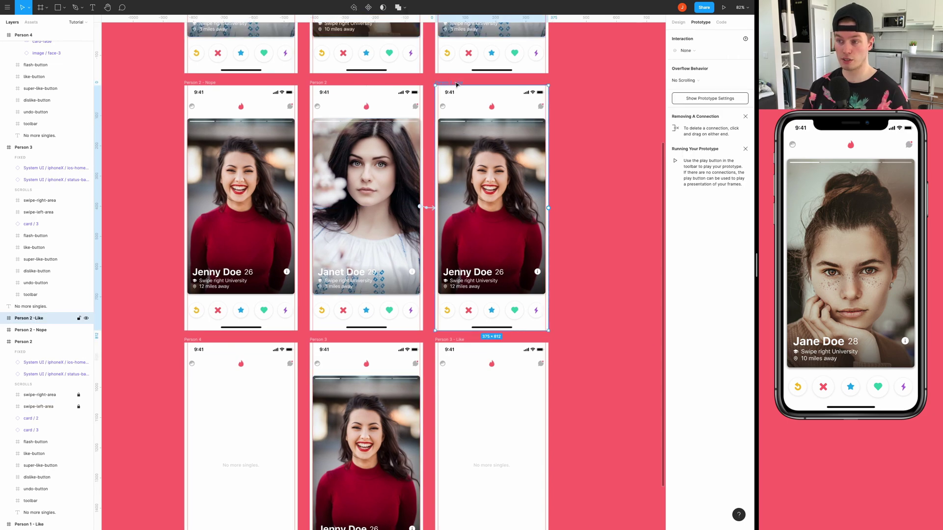
scroll(542, 181, "down", 2)
left_click_drag(549, 166, 373, 319)
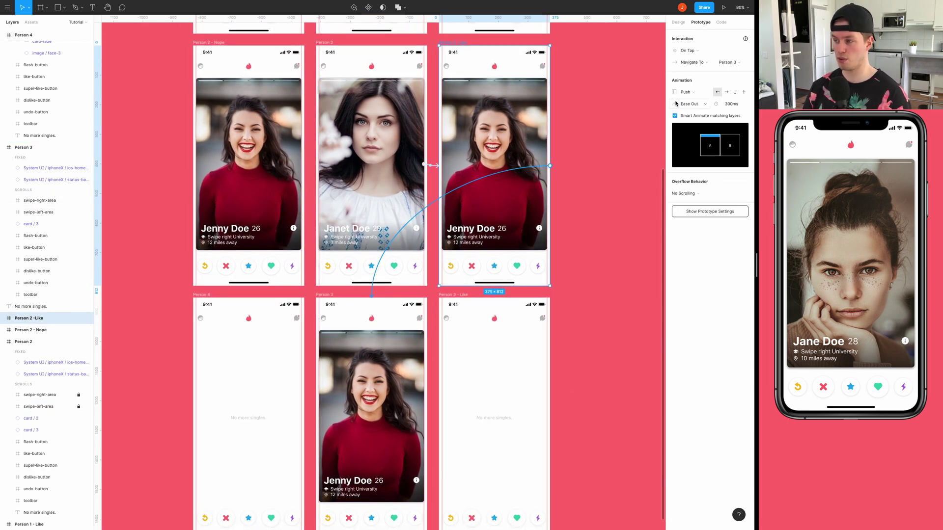
left_click(688, 50)
left_click(692, 142)
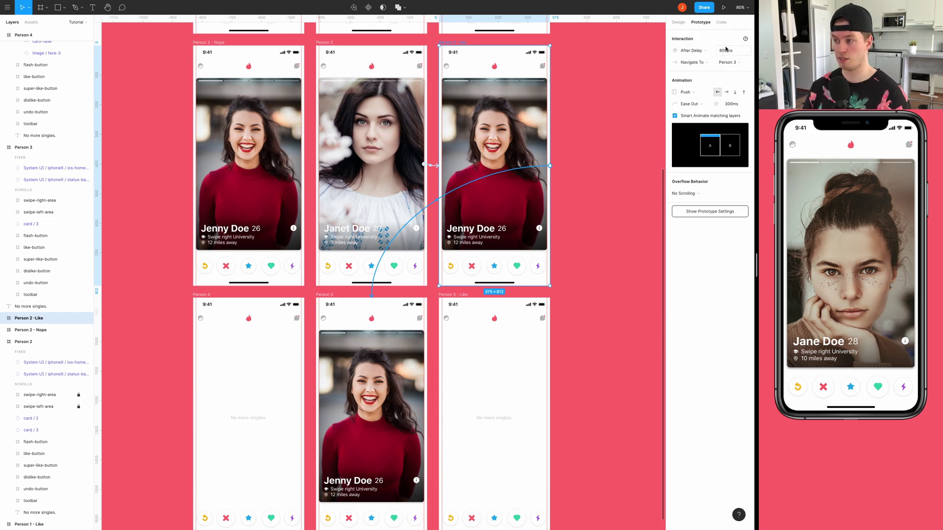
double_click(728, 51)
type("0")
key("Return")
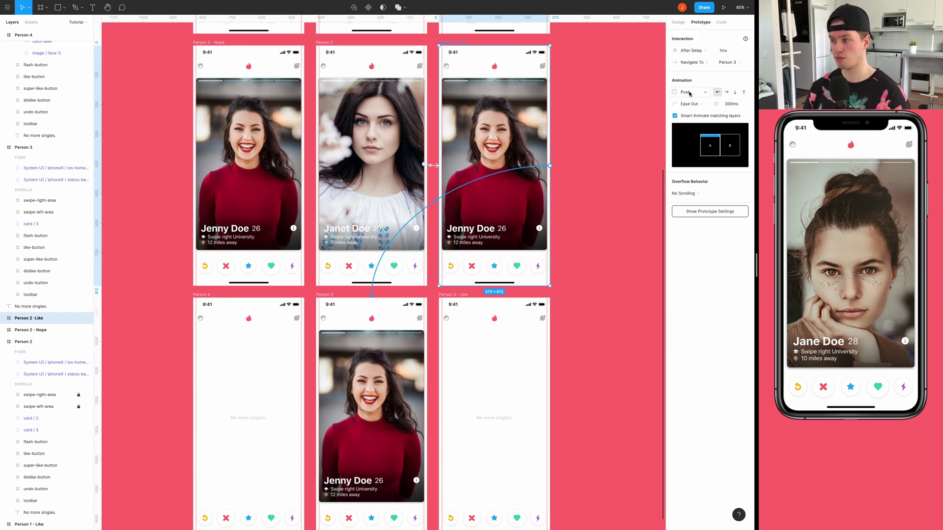
left_click(690, 93)
left_click(687, 49)
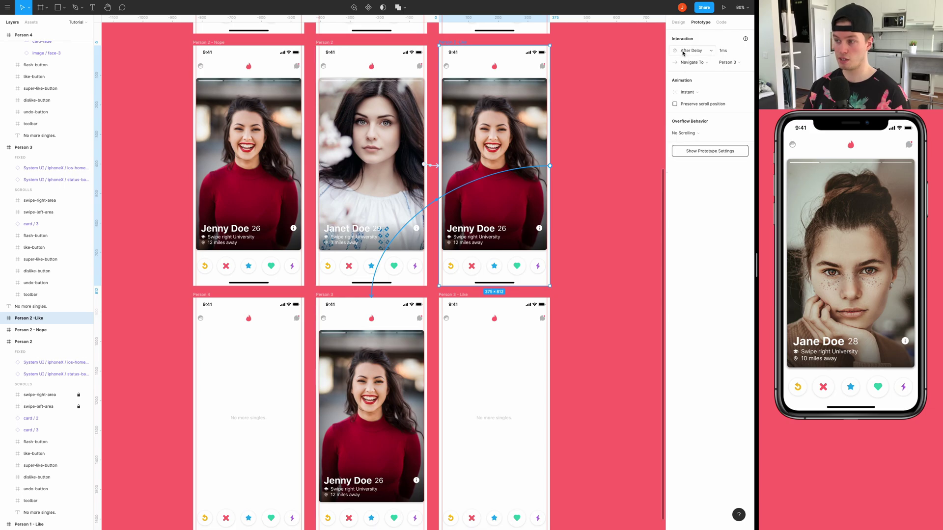
Connect Person 2 - Nope to Person 3 with an After Delay trigger of 1 ms
left_click(250, 69)
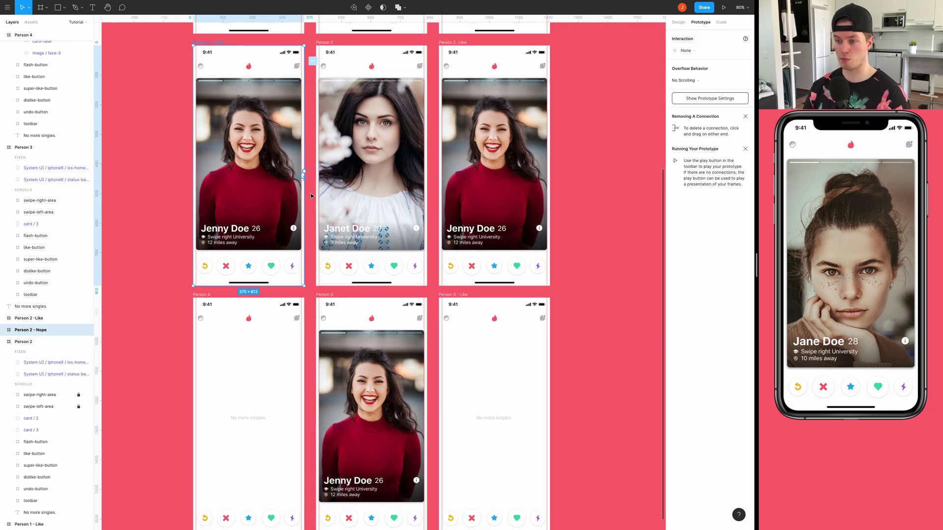
left_click_drag(304, 171, 366, 346)
left_click(688, 49)
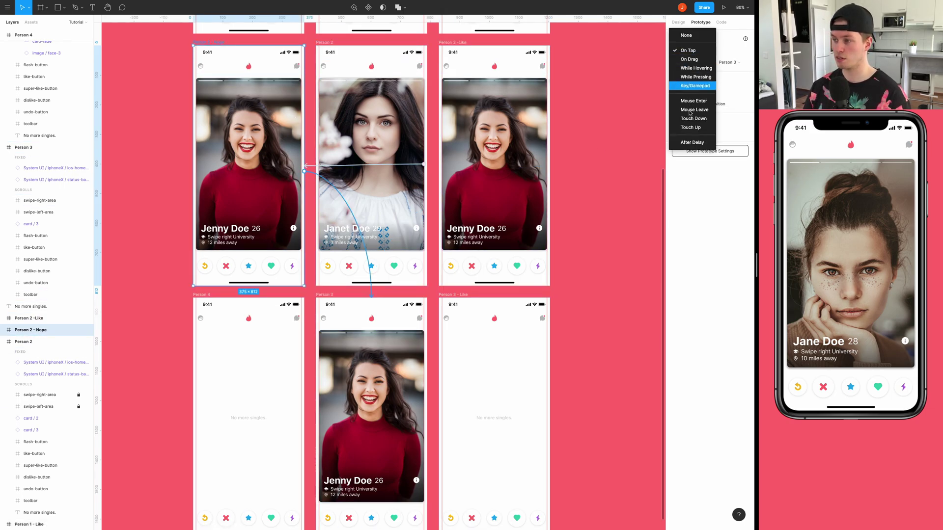
left_click(685, 141)
left_click(726, 51)
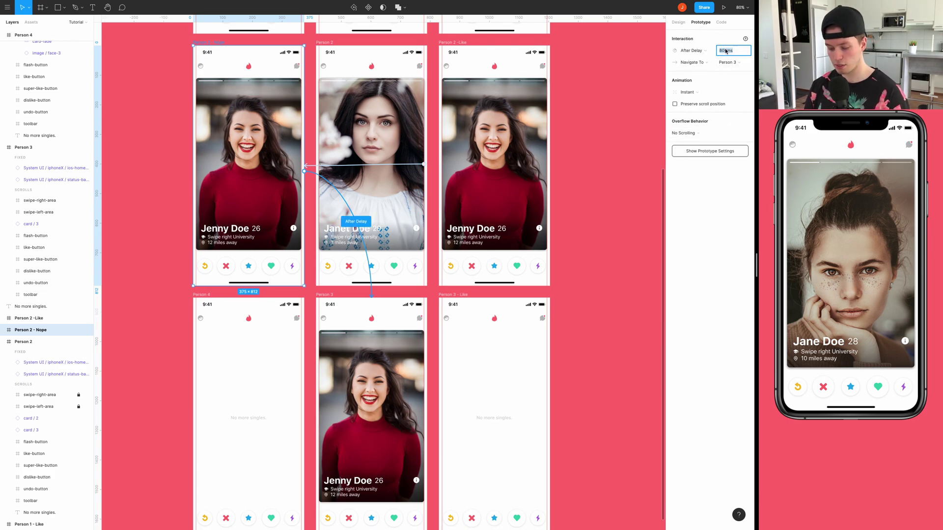
type("1")
key("Return")
scroll(374, 206, "down", 5)
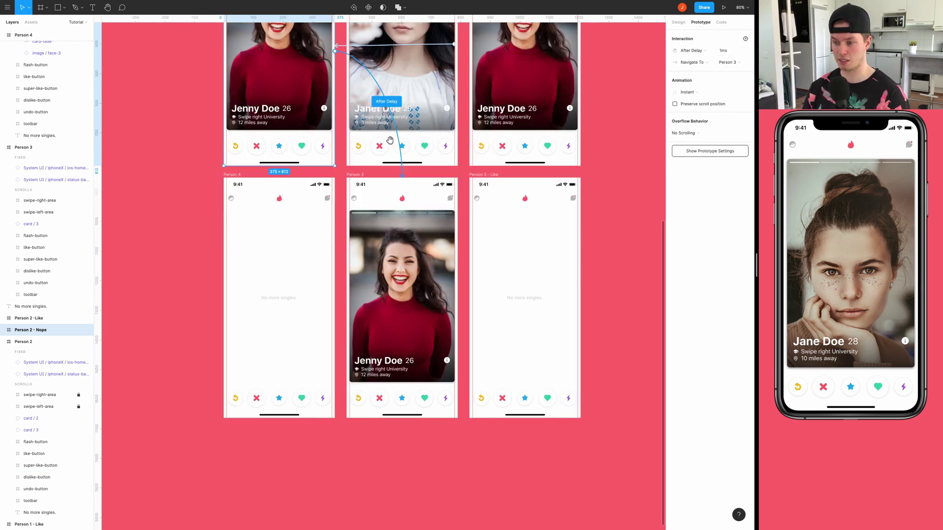
Lock Person 3's swipe-left-area layer, keeping the swipe-right-area selected
left_click(370, 196)
scroll(370, 197, "up", 1)
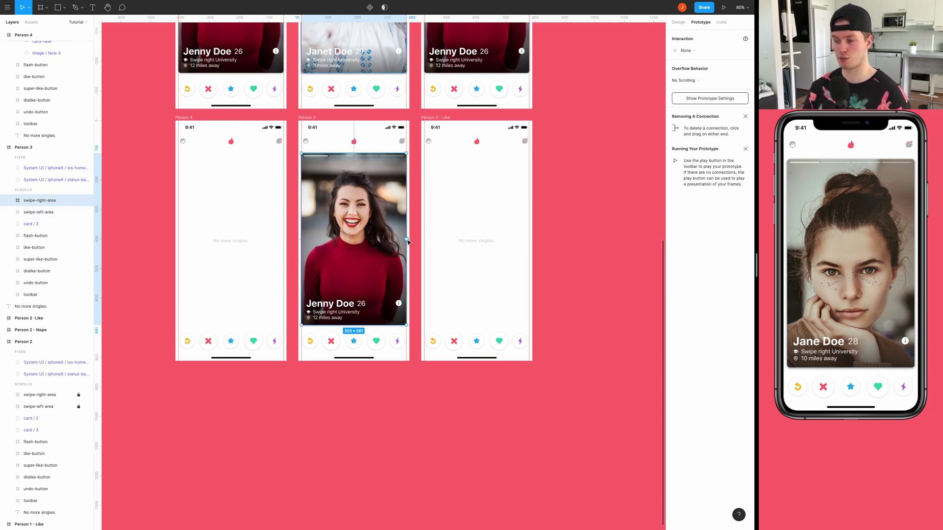
mouse_move(407, 240)
left_mouse_down()
mouse_move(456, 243)
mouse_move(414, 243)
left_mouse_up()
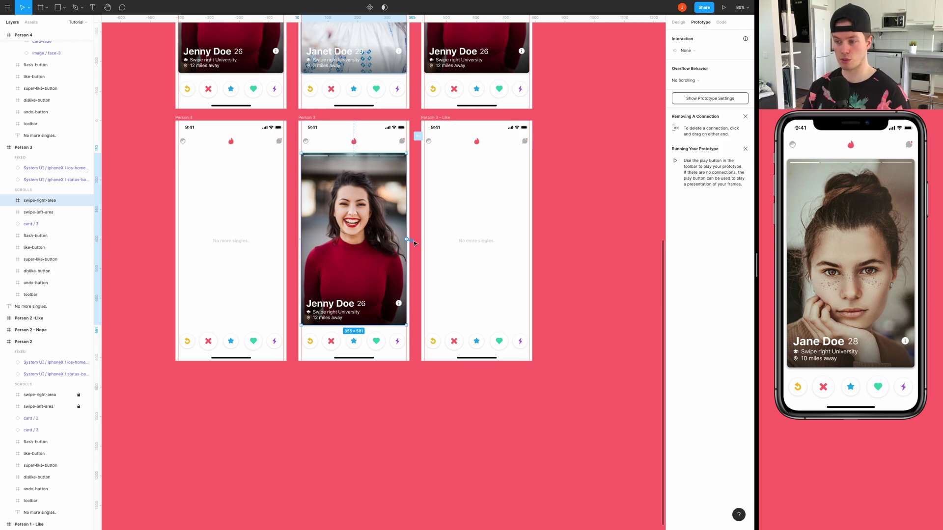
left_click(50, 212, "shift")
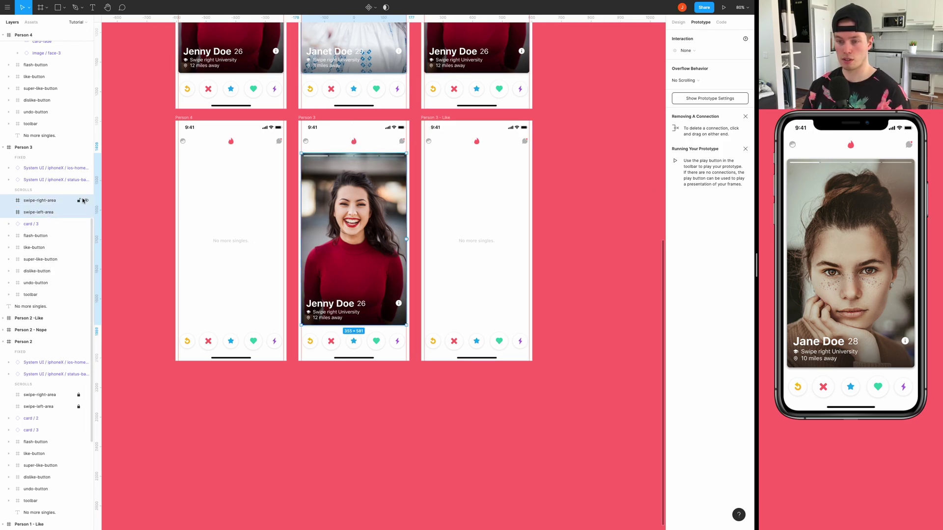
left_click(69, 212, "shift")
left_click(79, 213)
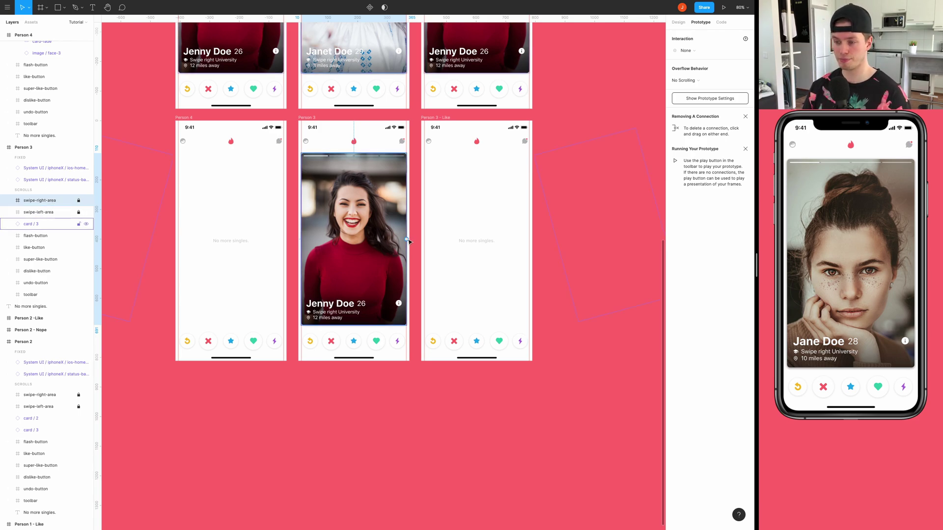
Link swipe-right-area to Person 3 - Like, On Drag with a rightward Push
left_click_drag(406, 239, 469, 245)
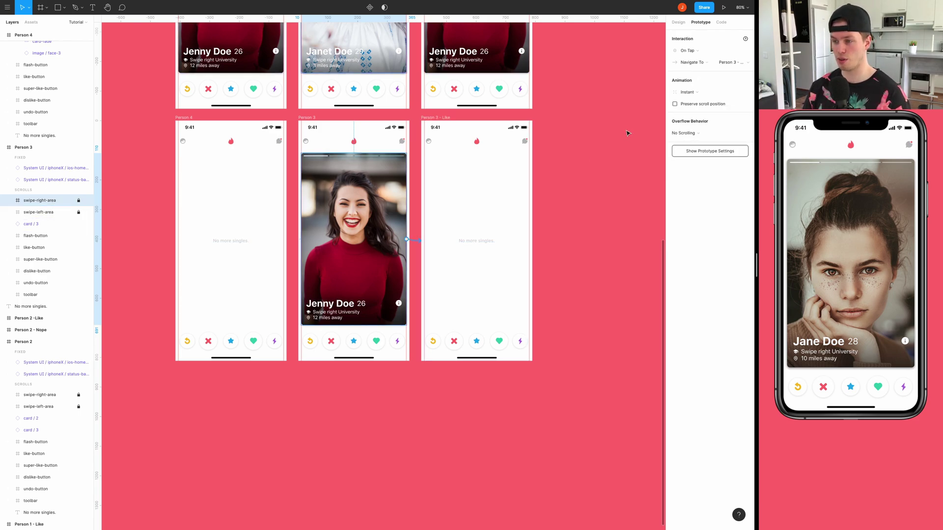
left_click(701, 51)
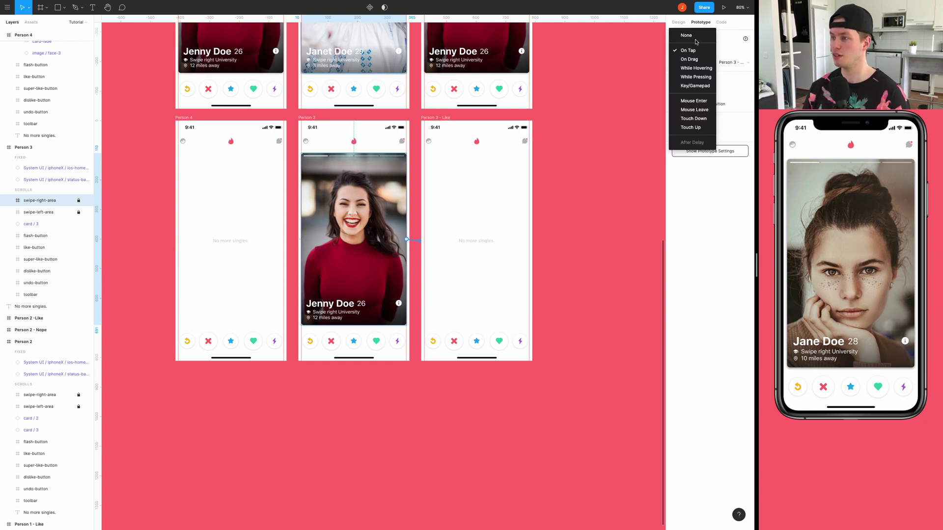
left_click(696, 62)
left_click(694, 91)
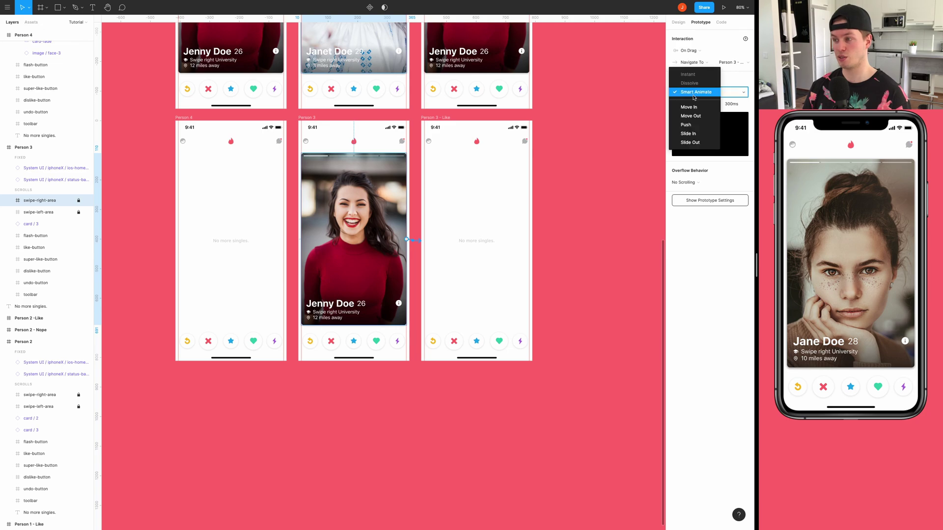
left_click(687, 127)
left_click(726, 93)
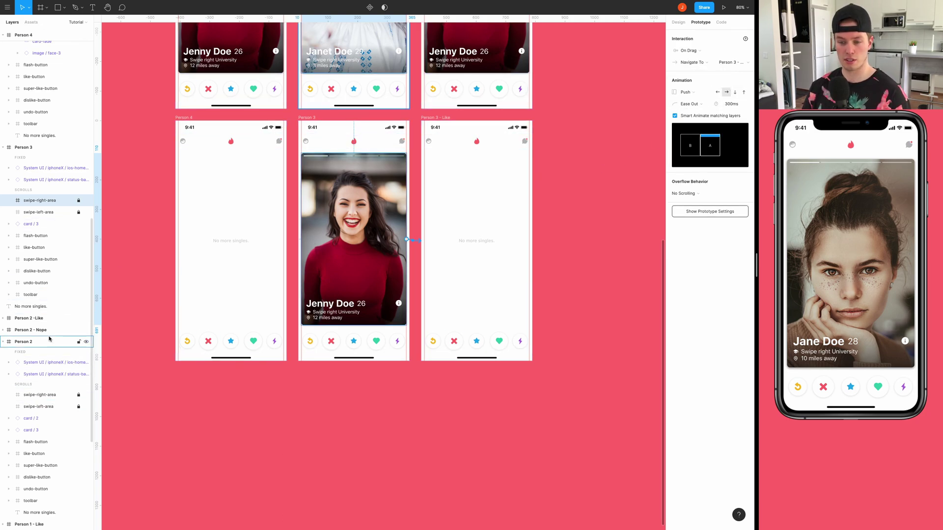
left_click(362, 202)
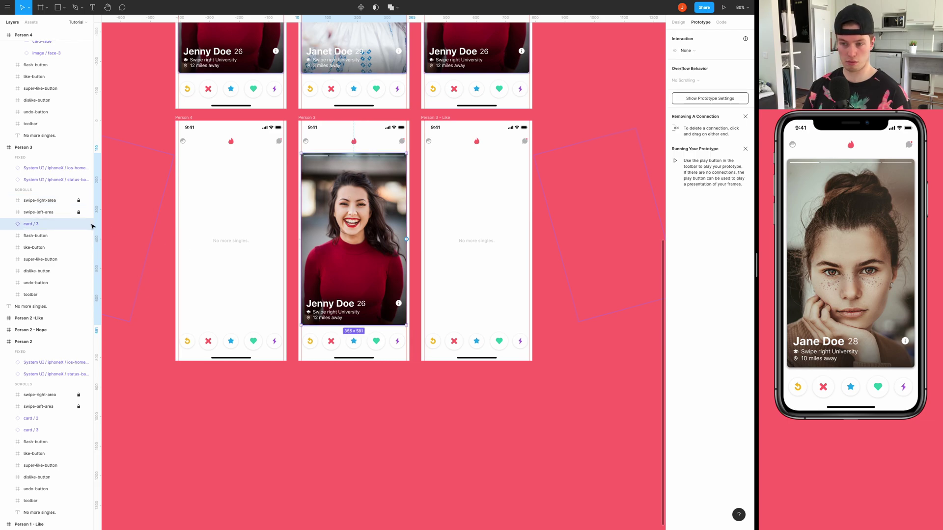
left_click(42, 201)
left_click(44, 213)
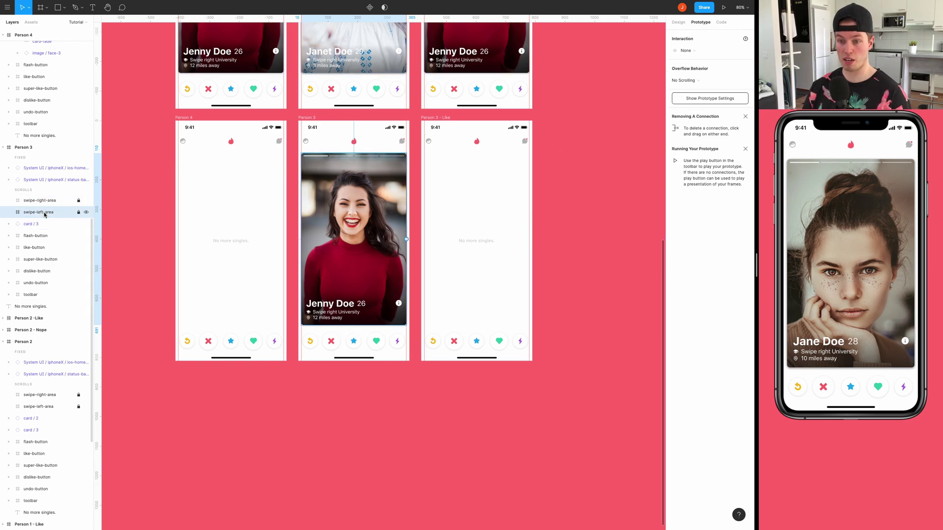
Link Person 3's swipe-left-area to the empty Person 4 frame, On Drag, Push left
left_click_drag(407, 239, 228, 228)
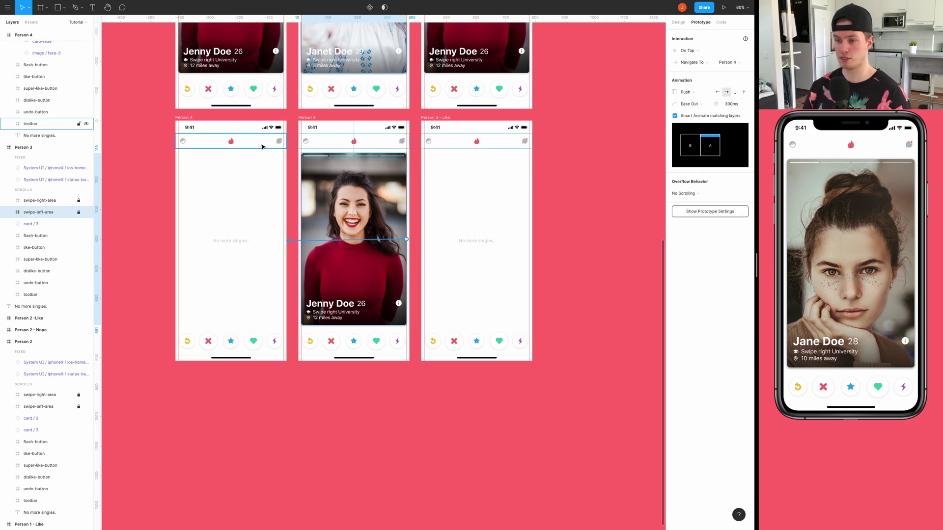
left_click(667, 51)
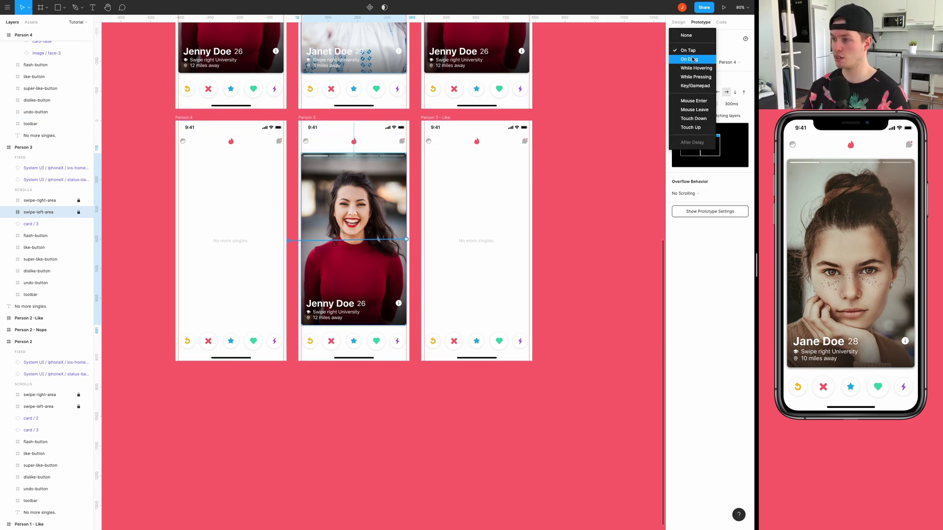
left_click(667, 62)
left_click(717, 92)
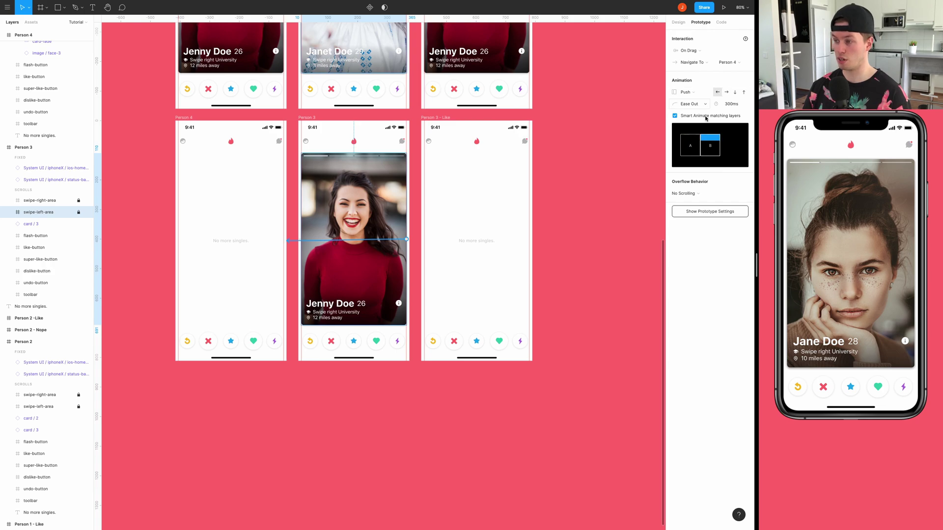
Rename the empty Person 4 frame to 'Person 3 - Nope', correcting a typo
left_click(186, 118)
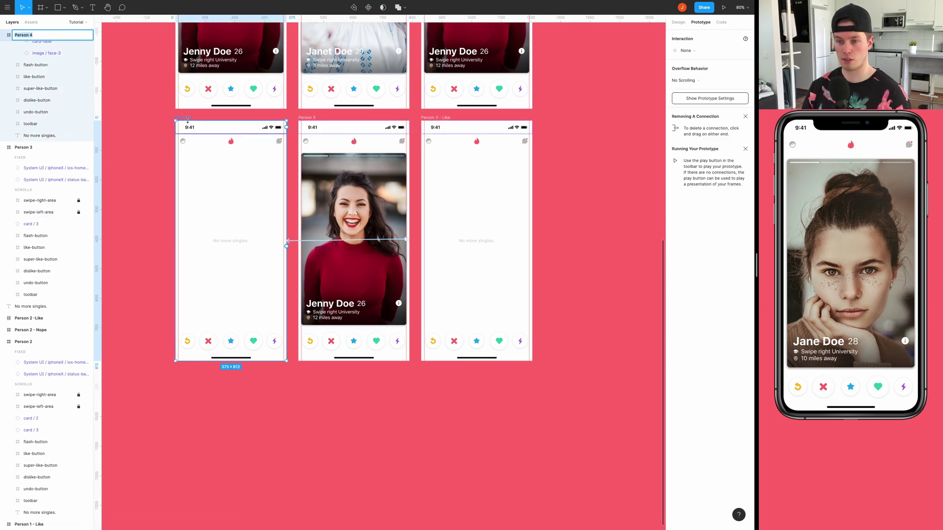
key("super+r")
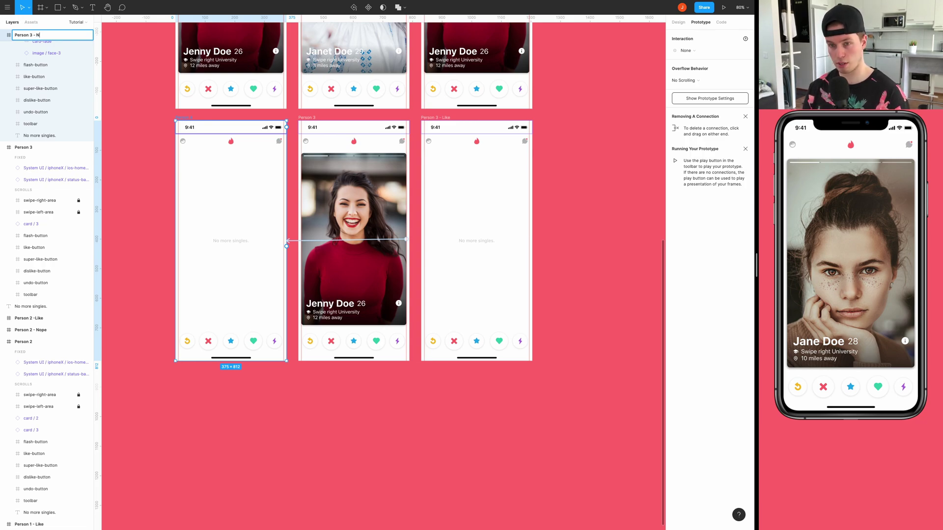
key("Return")
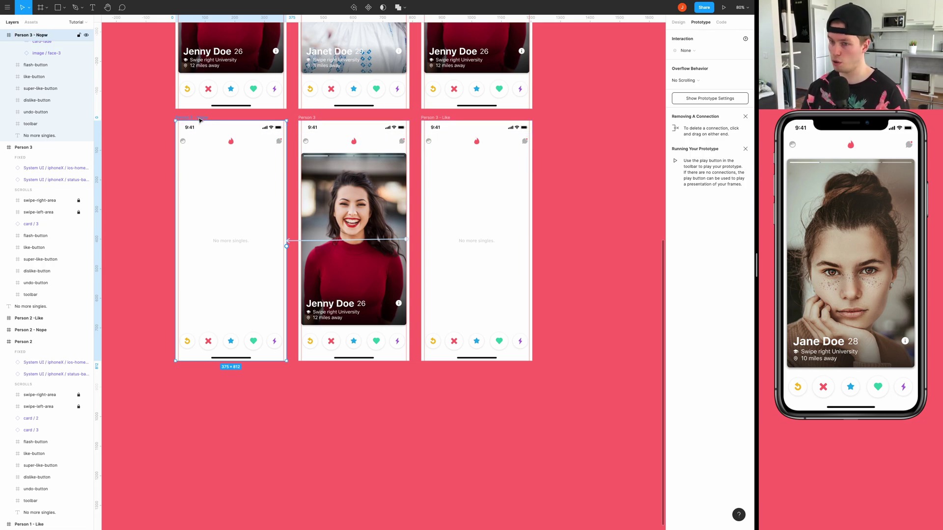
key("super+r")
key("Right")
key("BackSpace")
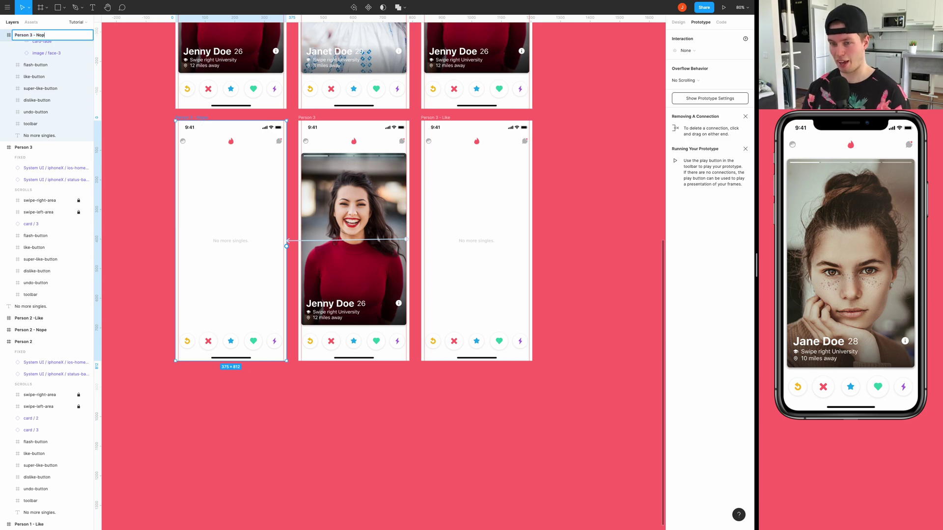
type("e")
key("Return")
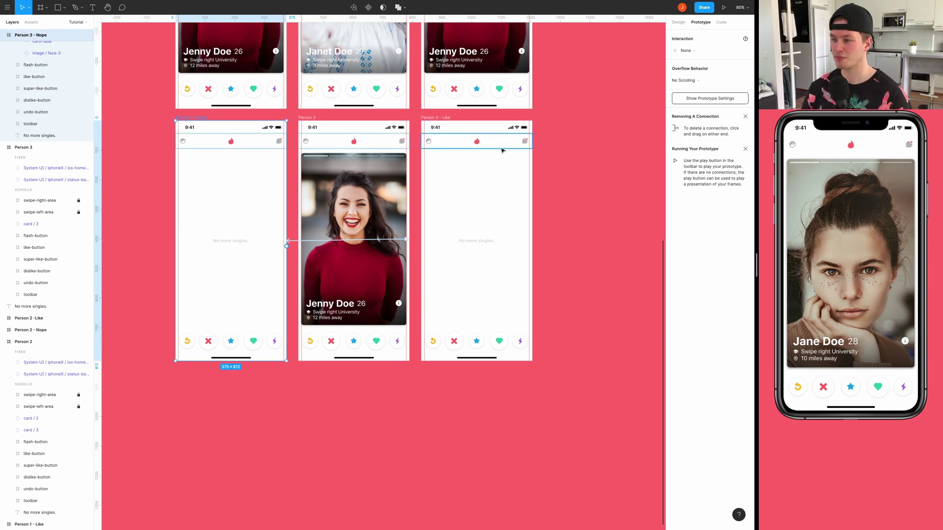
Swipe Jane Doe's card right in the preview through to 'No more singles.', then return to Design
left_click(547, 147)
scroll(580, 139, "left", 2)
scroll(579, 139, "up", 3)
scroll(554, 181, "down", 2)
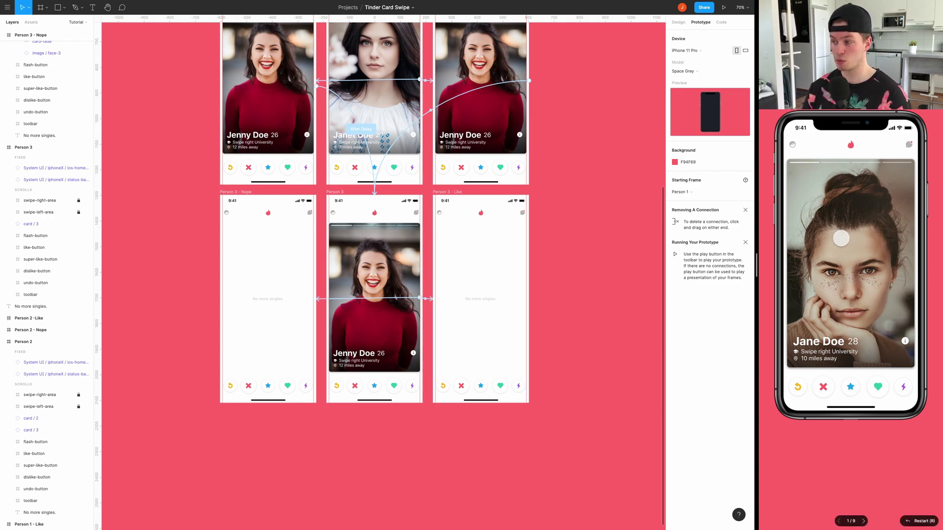
left_click_drag(837, 240, 876, 252)
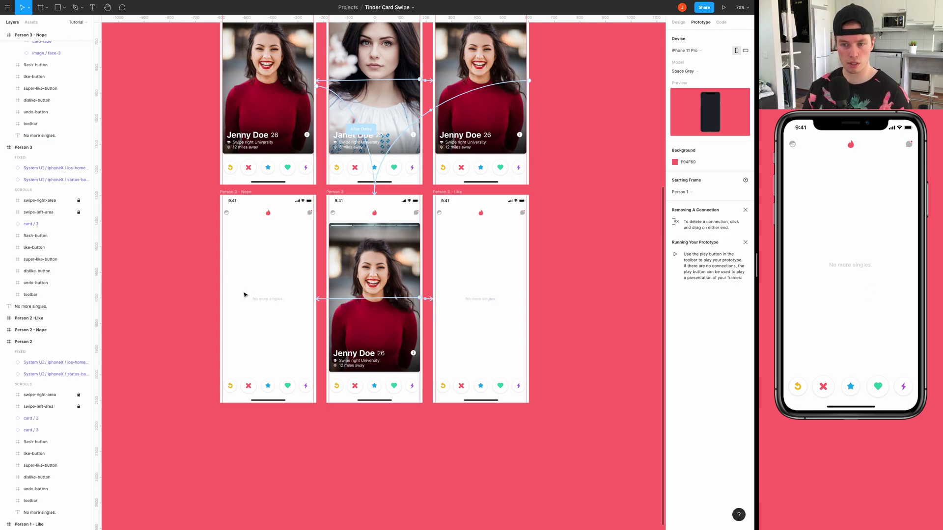
key("shift+e")
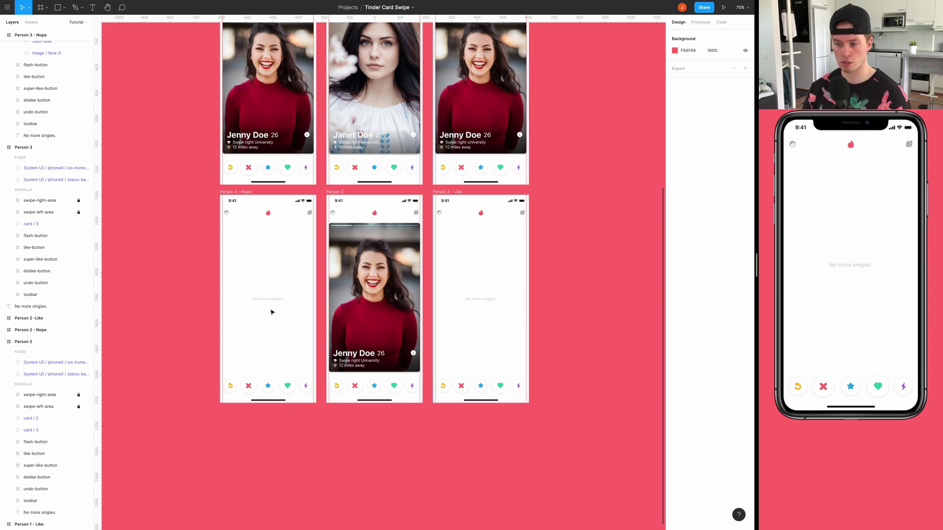
Move the 'No more singles.' text layer into Person 3, beneath Jenny Doe's card
left_click(269, 300)
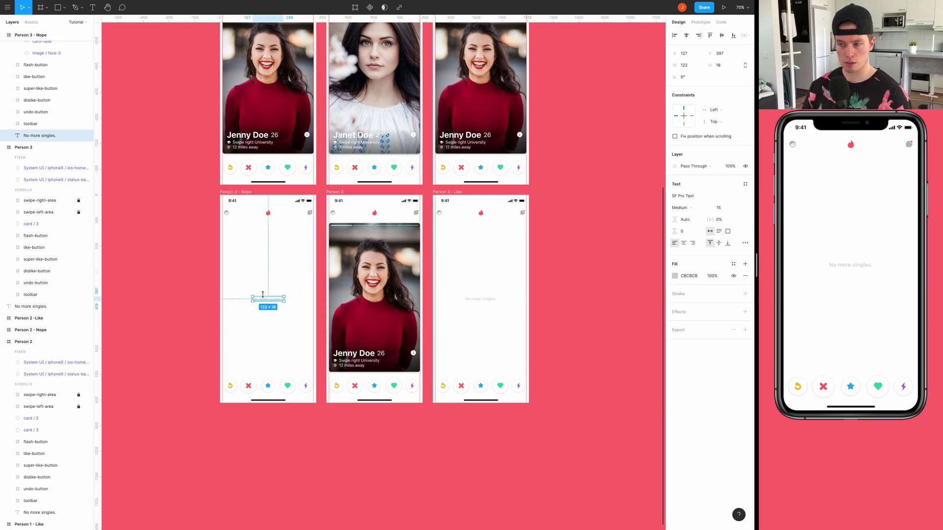
left_click(340, 192)
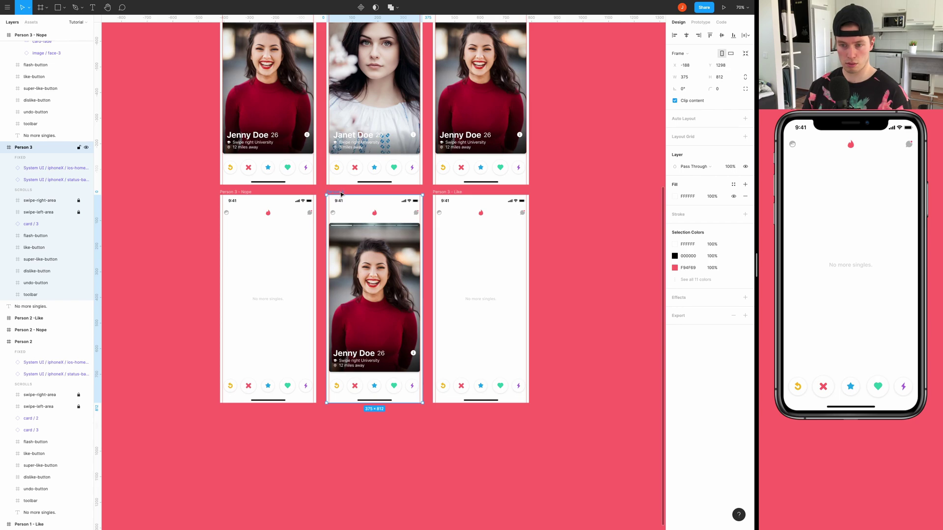
left_click(16, 213)
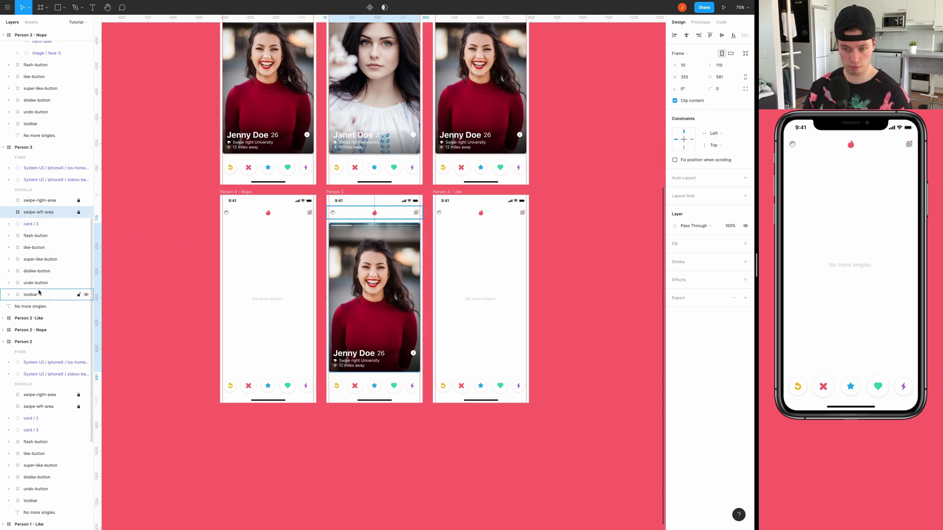
left_click(36, 308)
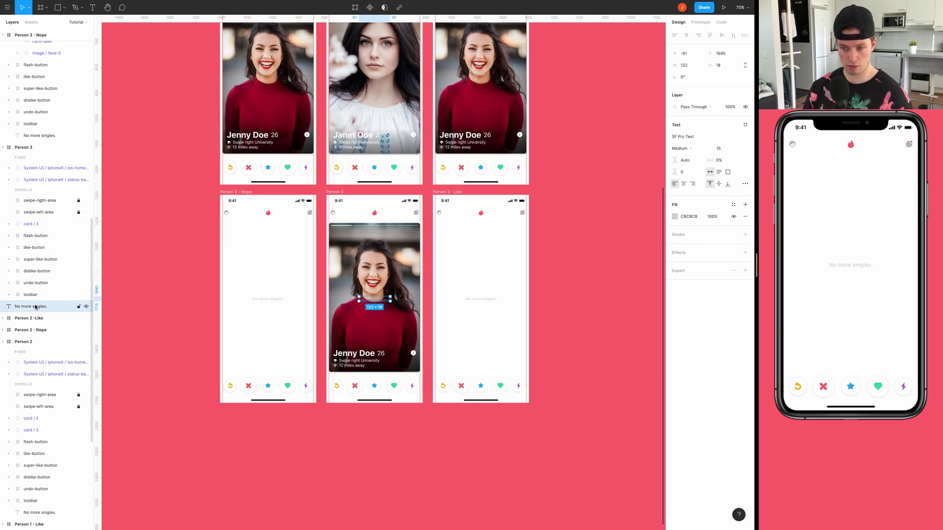
left_click(85, 147)
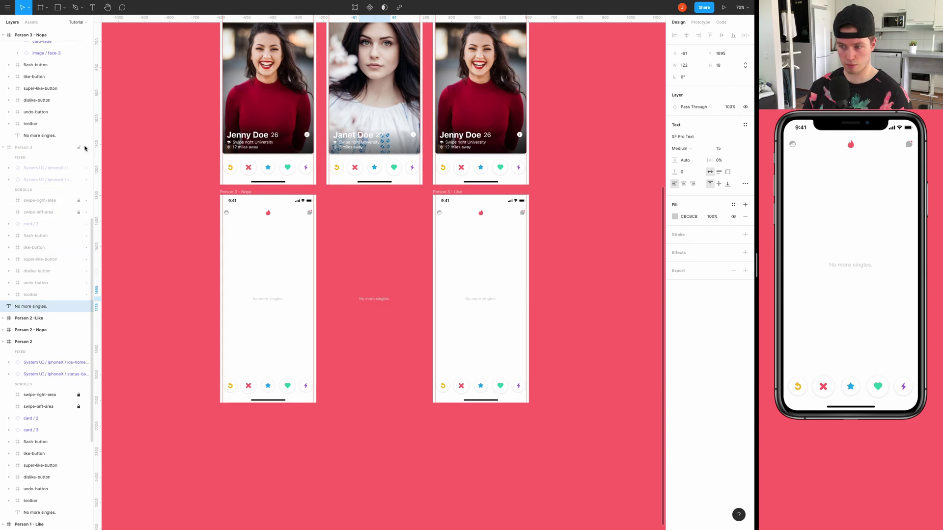
left_click(85, 148)
mouse_move(31, 308)
left_mouse_down()
mouse_move(30, 140)
mouse_move(30, 309)
left_mouse_up()
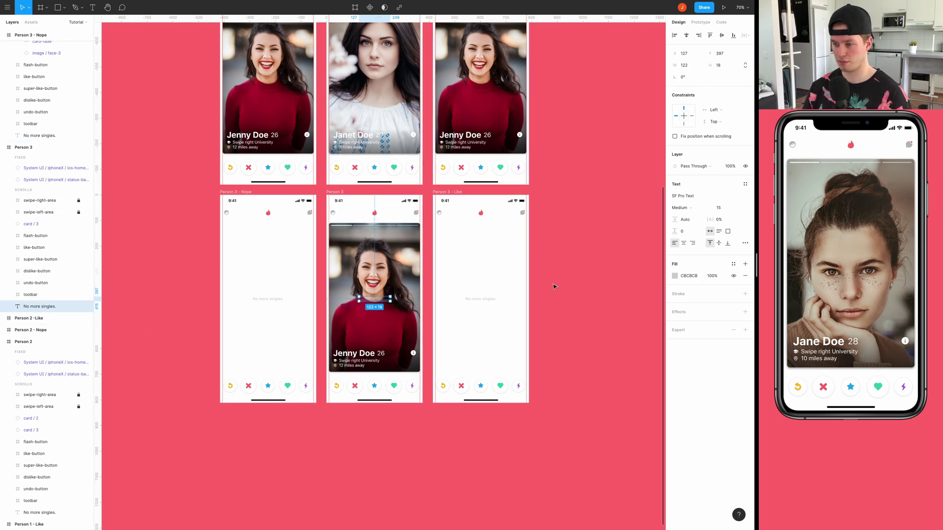
Swipe Jane Doe's card right in the preview to reach the 'No more singles.' screen
left_click(554, 286)
mouse_move(837, 266)
left_mouse_down()
mouse_move(862, 264)
mouse_move(837, 267)
left_mouse_up()
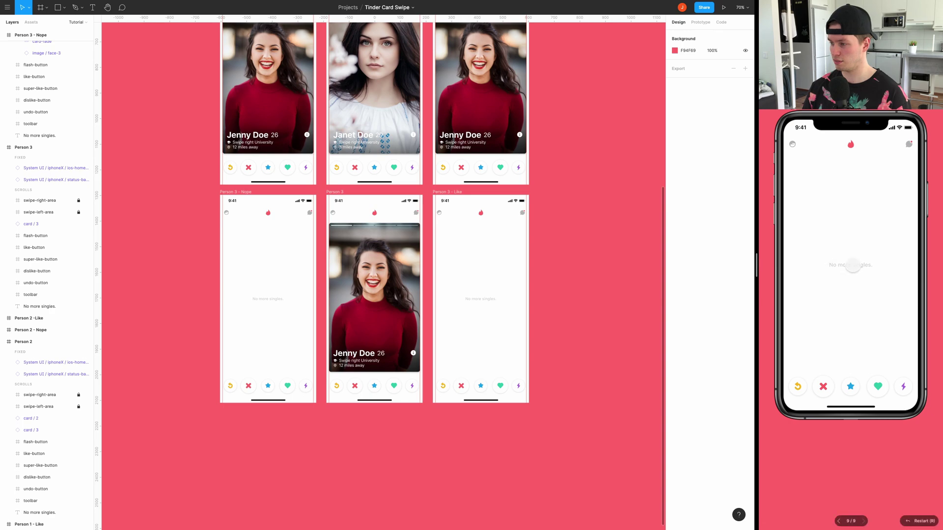